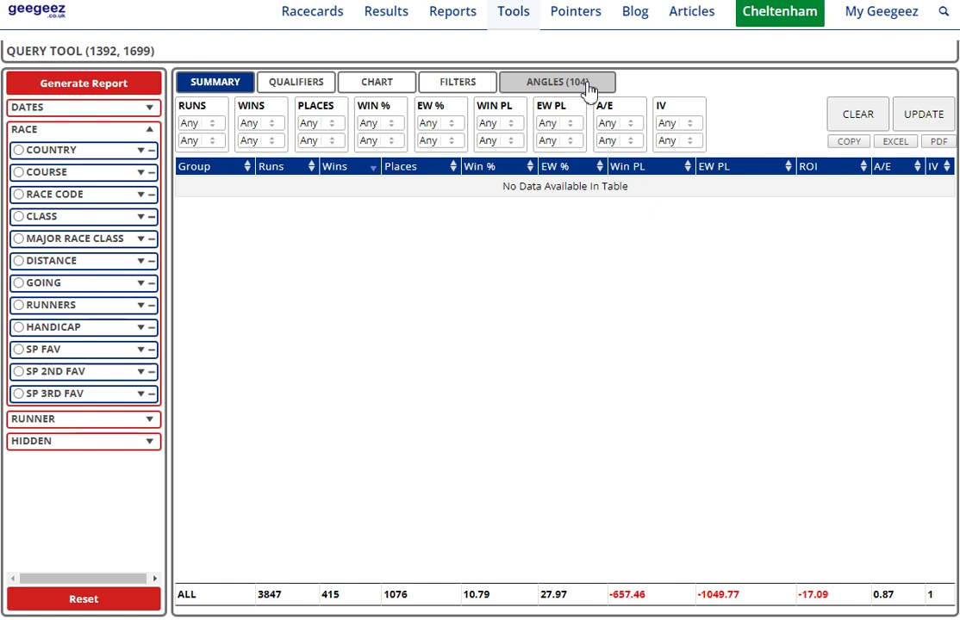
# Look through the list of saved angles in the Query Tool
pyautogui.click(586, 87)
pyautogui.click(412, 151)
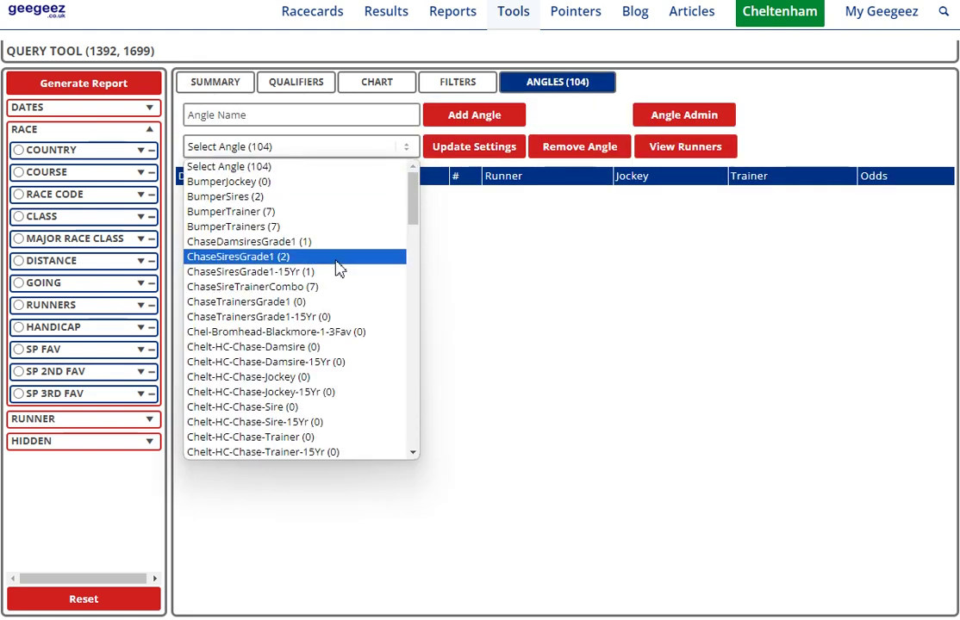
pyautogui.scroll(-5, 371, 284)
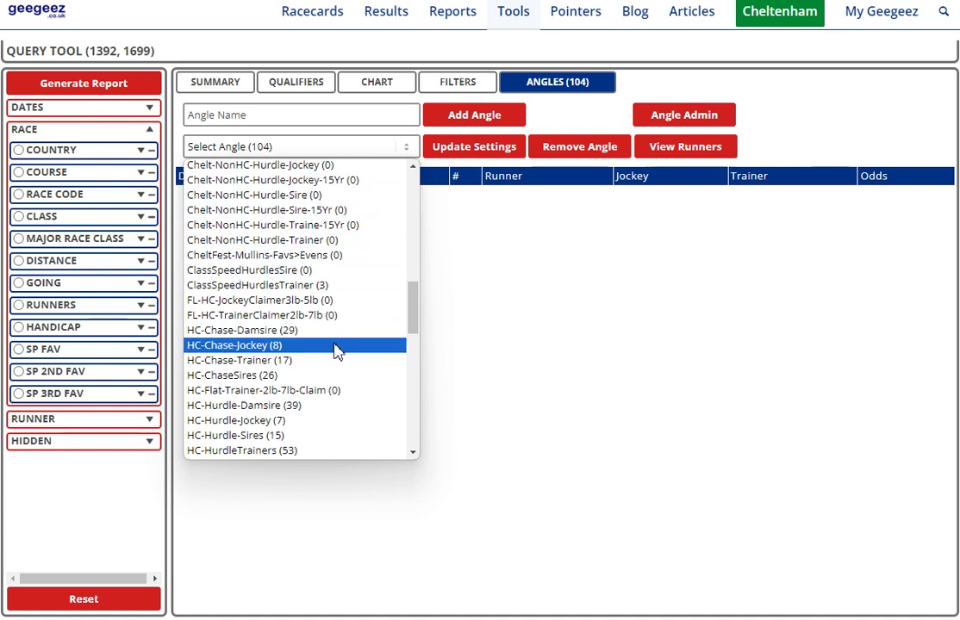
pyautogui.scroll(-7, 336, 352)
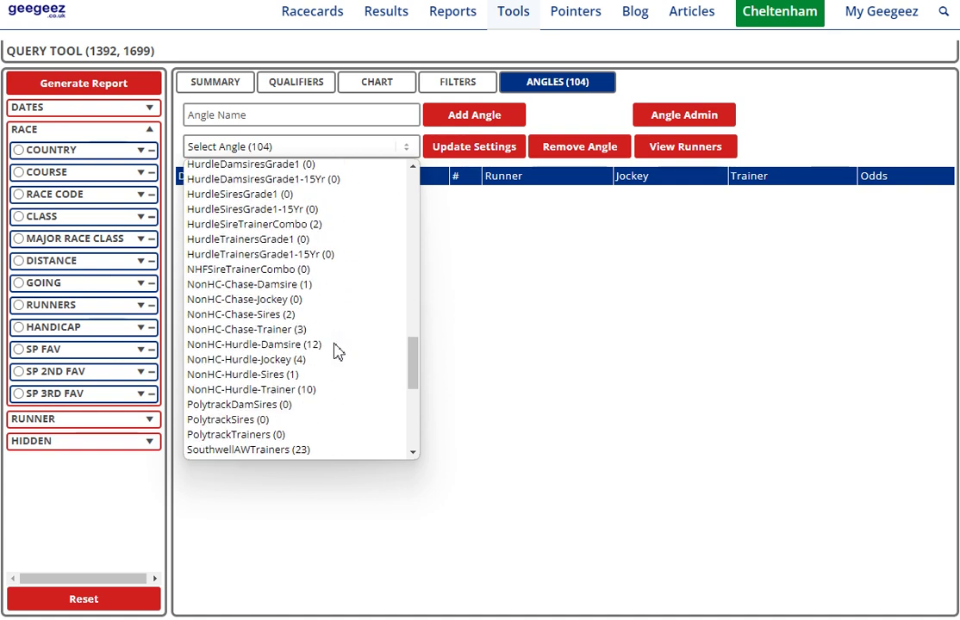
pyautogui.scroll(4, 336, 350)
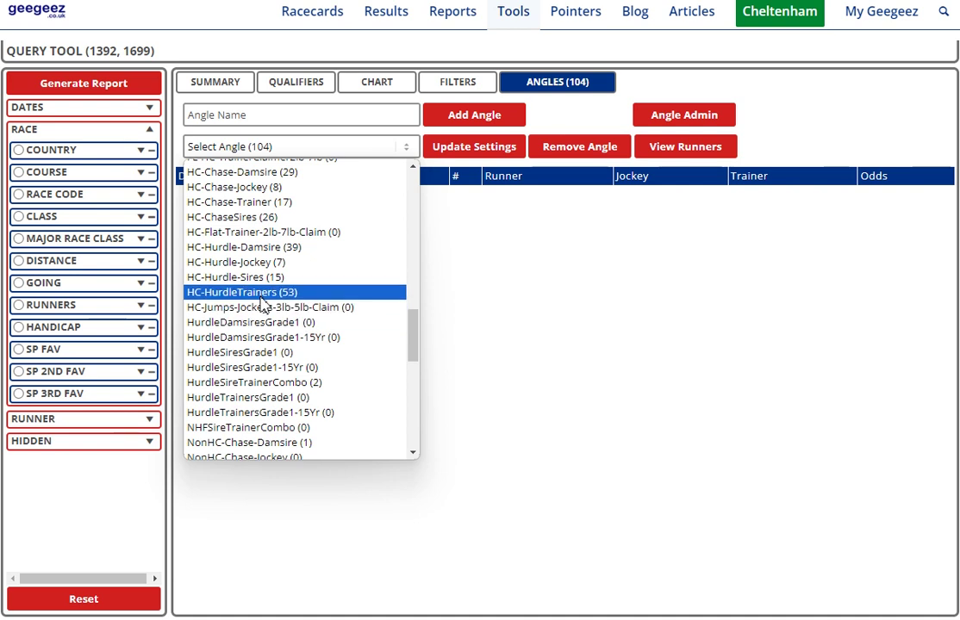
pyautogui.scroll(3, 259, 314)
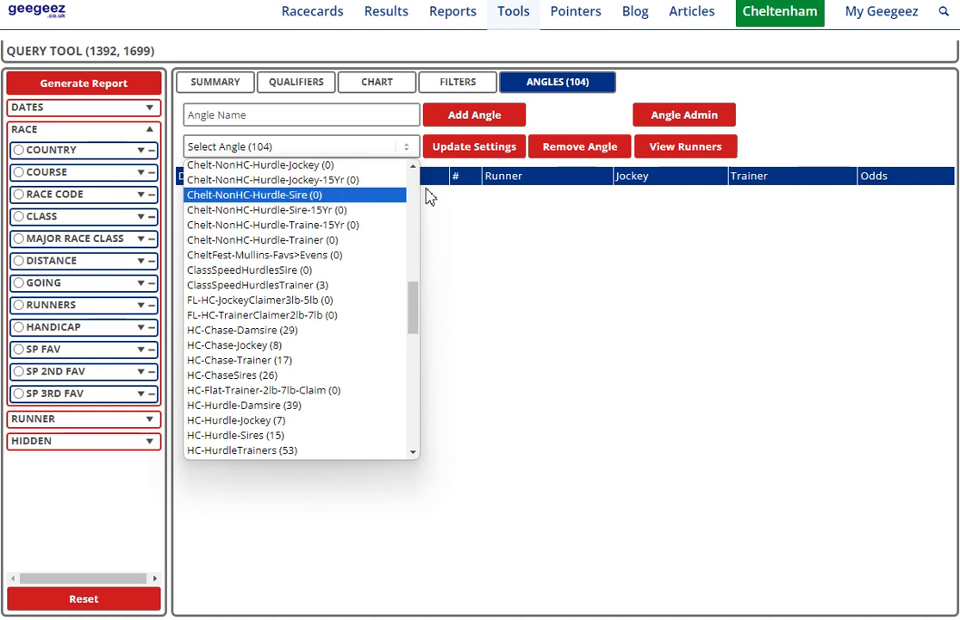
pyautogui.scroll(5, 417, 190)
pyautogui.scroll(2, 413, 186)
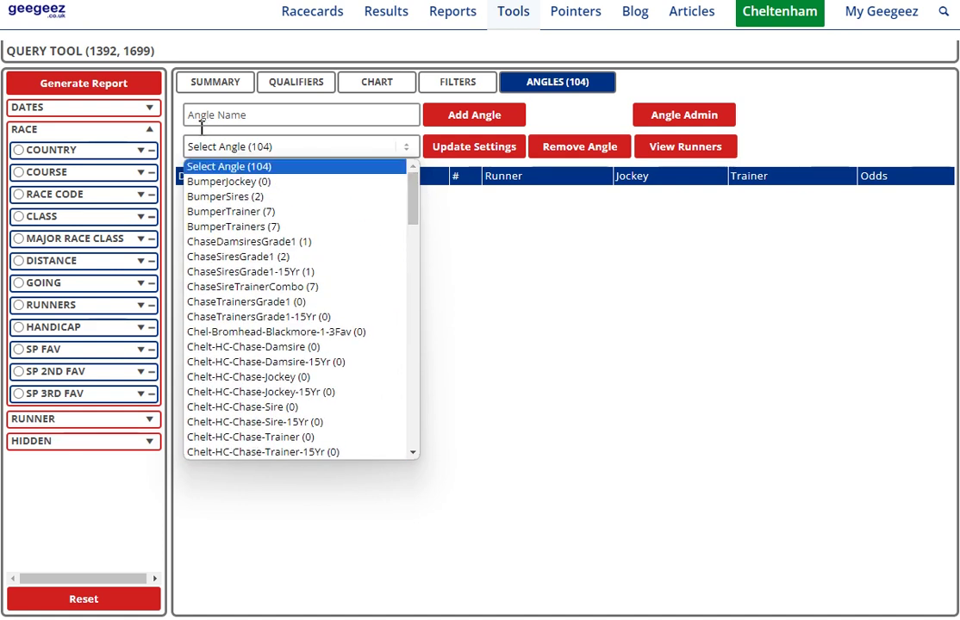
# Review the available date range presets, race filters and country options
pyautogui.click(151, 130)
pyautogui.click(151, 107)
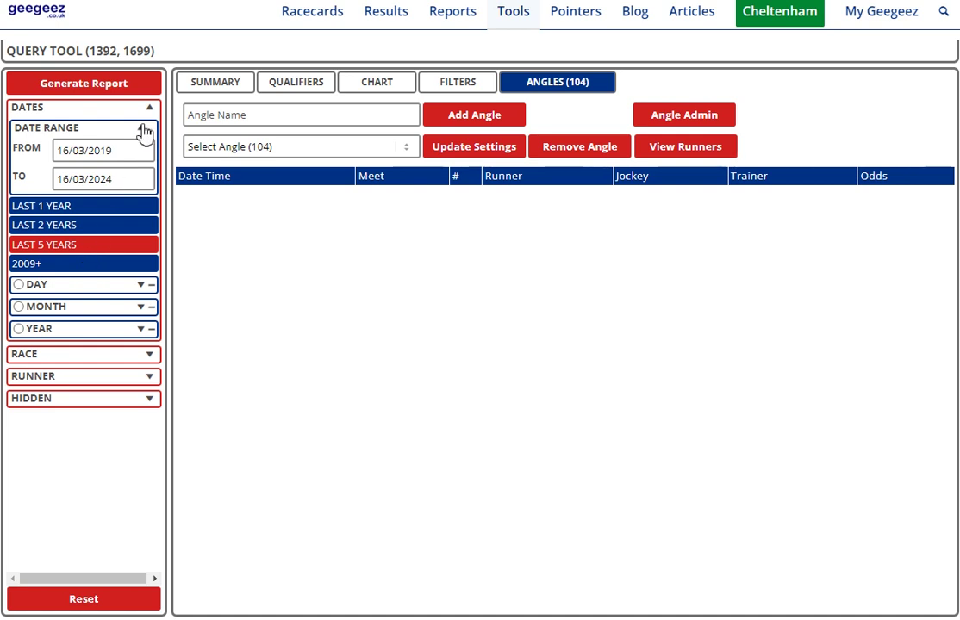
pyautogui.click(140, 134)
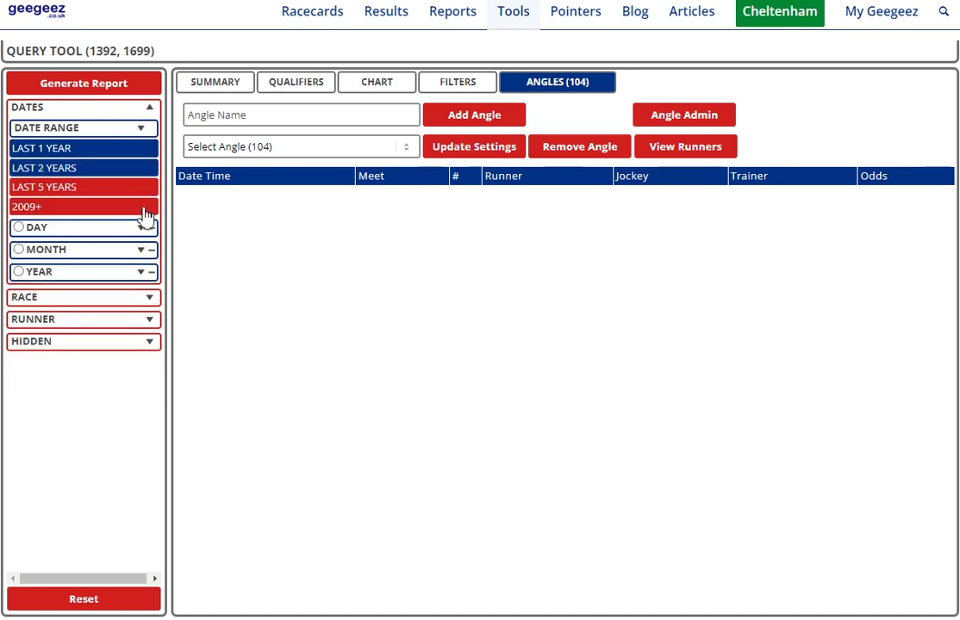
pyautogui.click(149, 297)
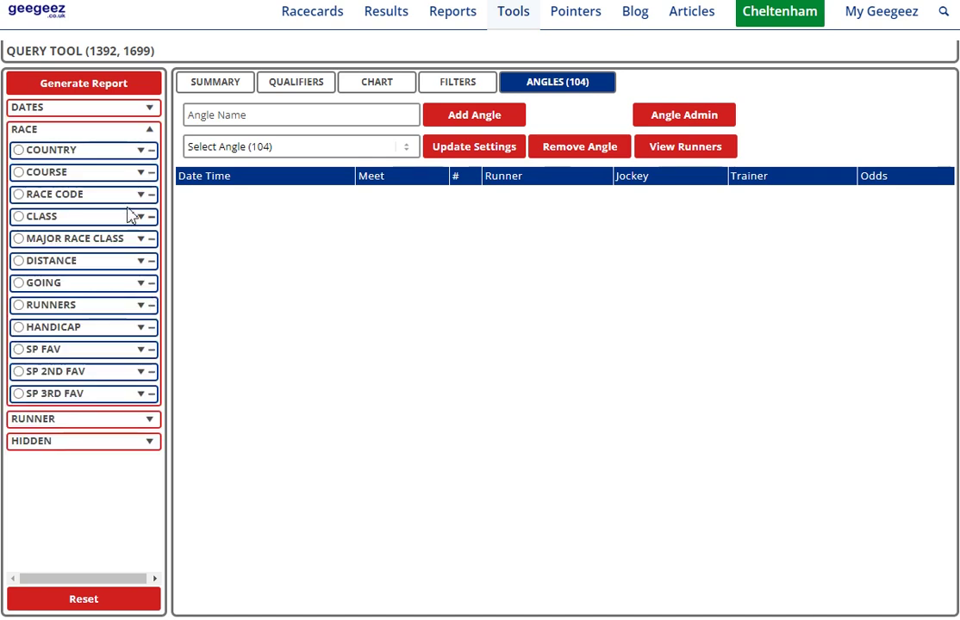
pyautogui.click(139, 151)
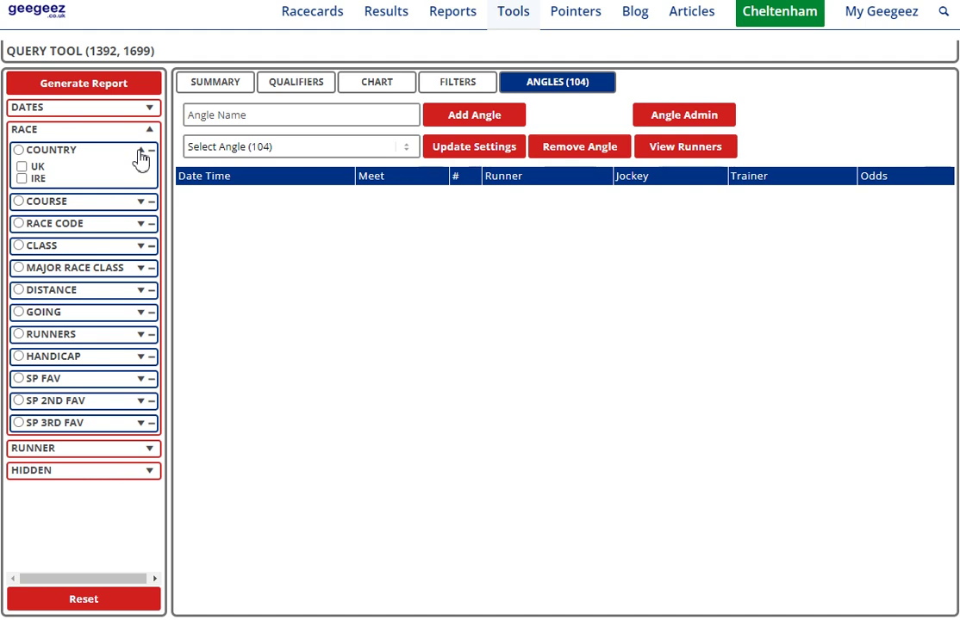
pyautogui.click(140, 155)
# Restrict the major race class to G1 and G2
pyautogui.click(142, 239)
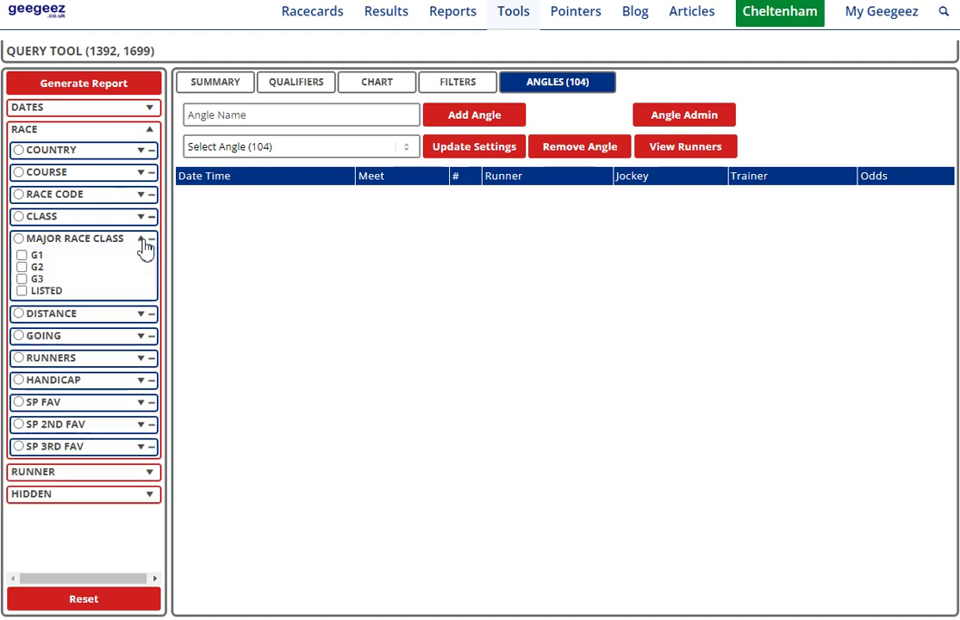
pyautogui.click(22, 255)
pyautogui.click(22, 267)
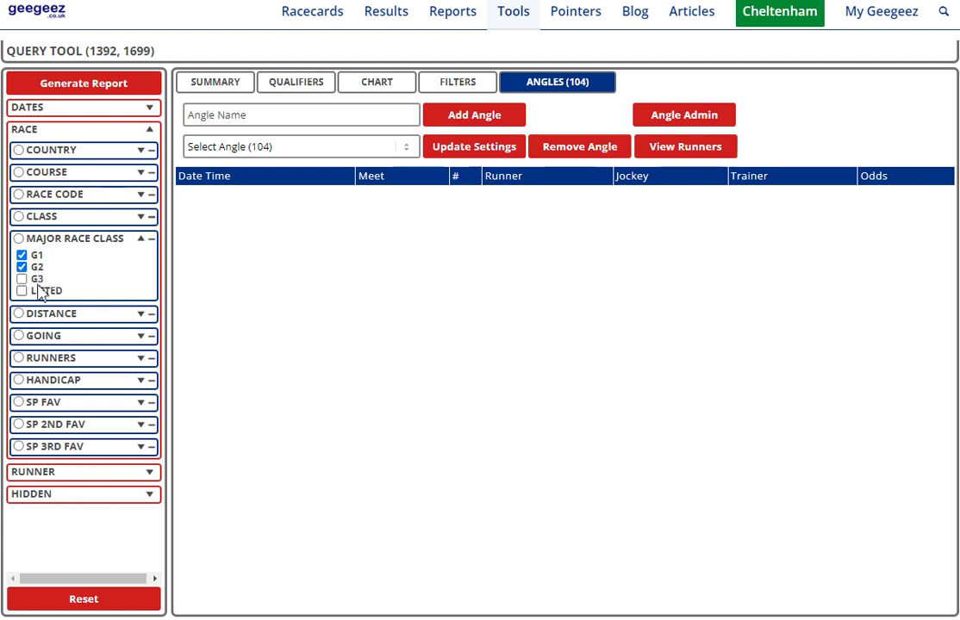
pyautogui.click(141, 241)
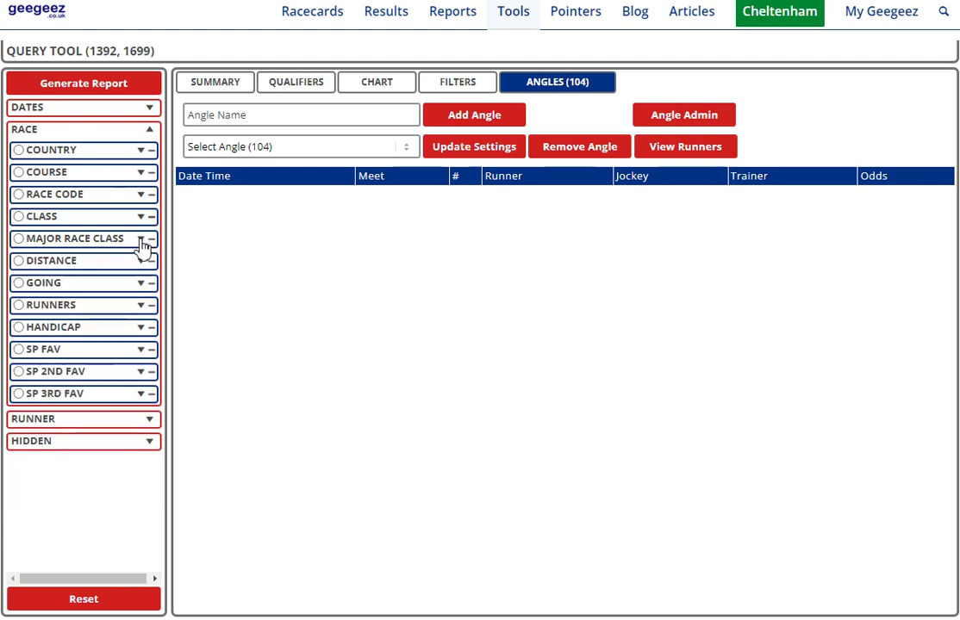
# Restrict the handicap filter to non-handicap races
pyautogui.click(143, 328)
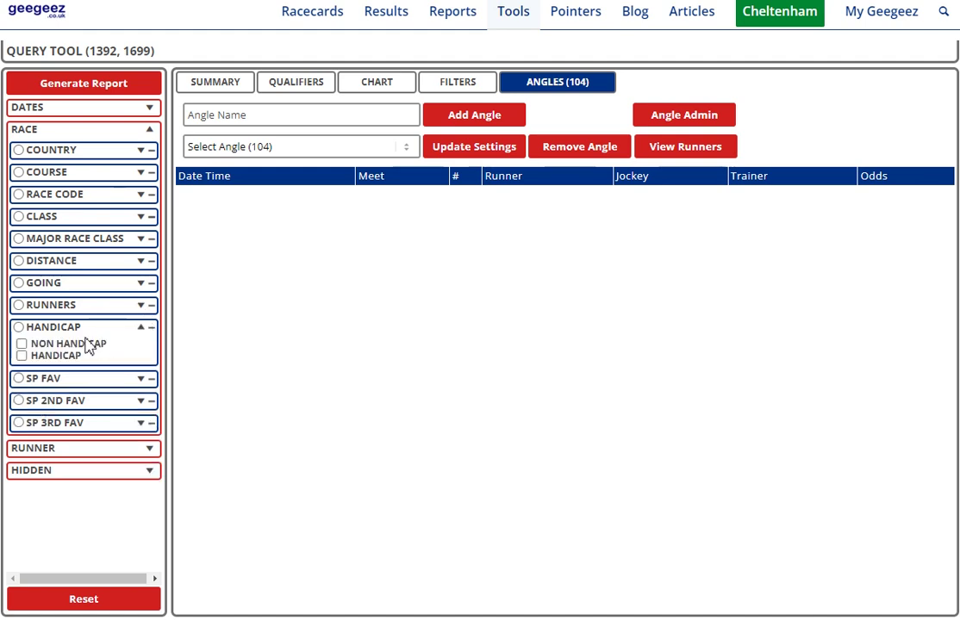
pyautogui.click(22, 344)
pyautogui.click(139, 330)
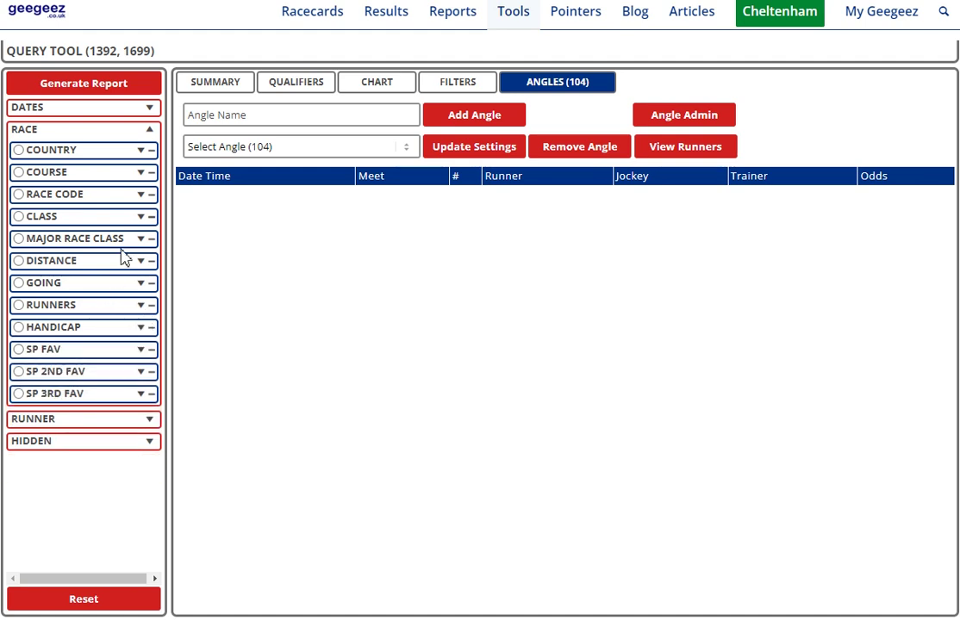
# Group the results by trainer, generate the report and show its summary
pyautogui.click(148, 422)
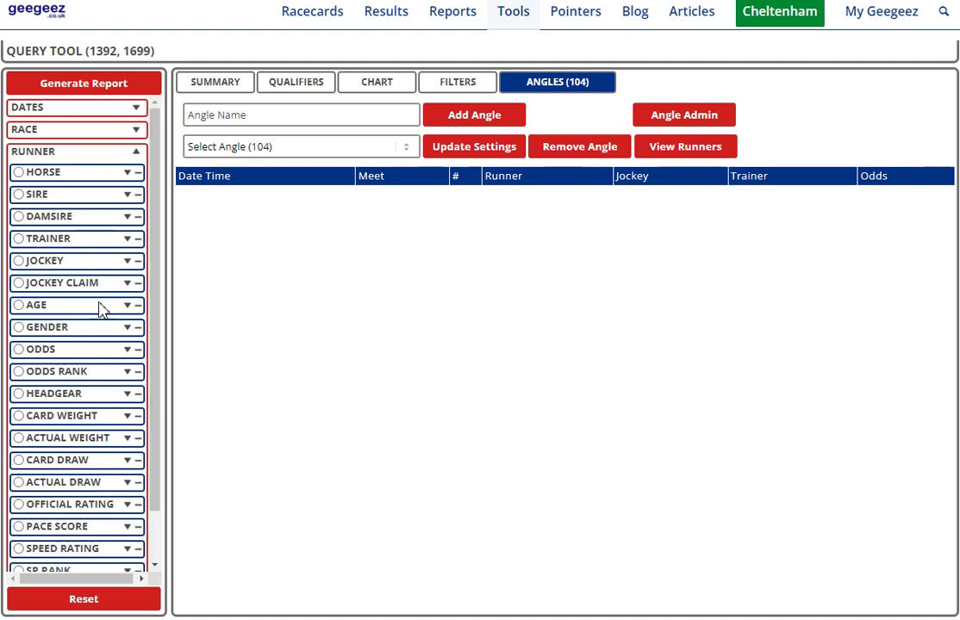
pyautogui.click(18, 240)
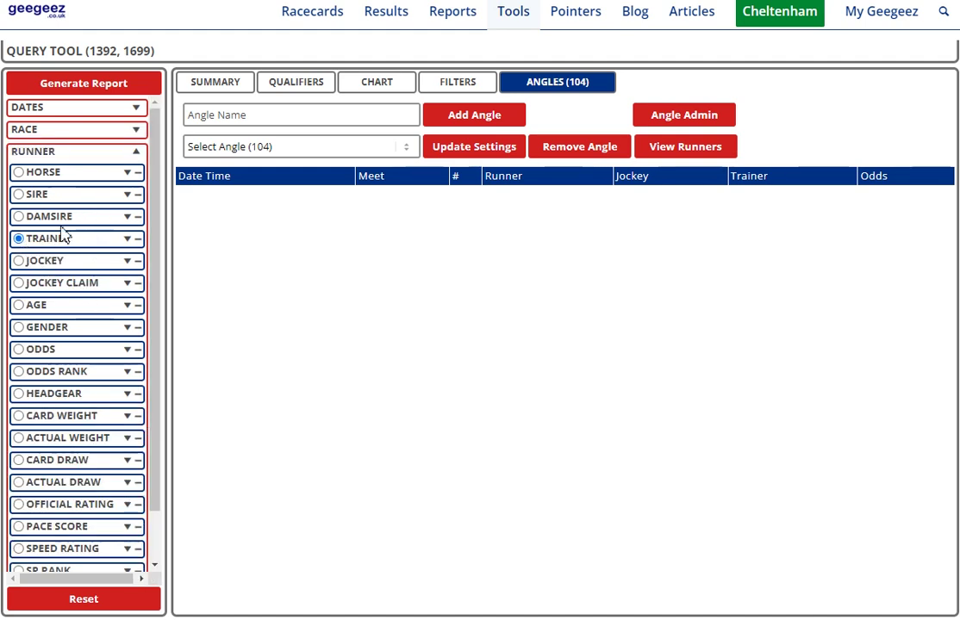
pyautogui.click(77, 82)
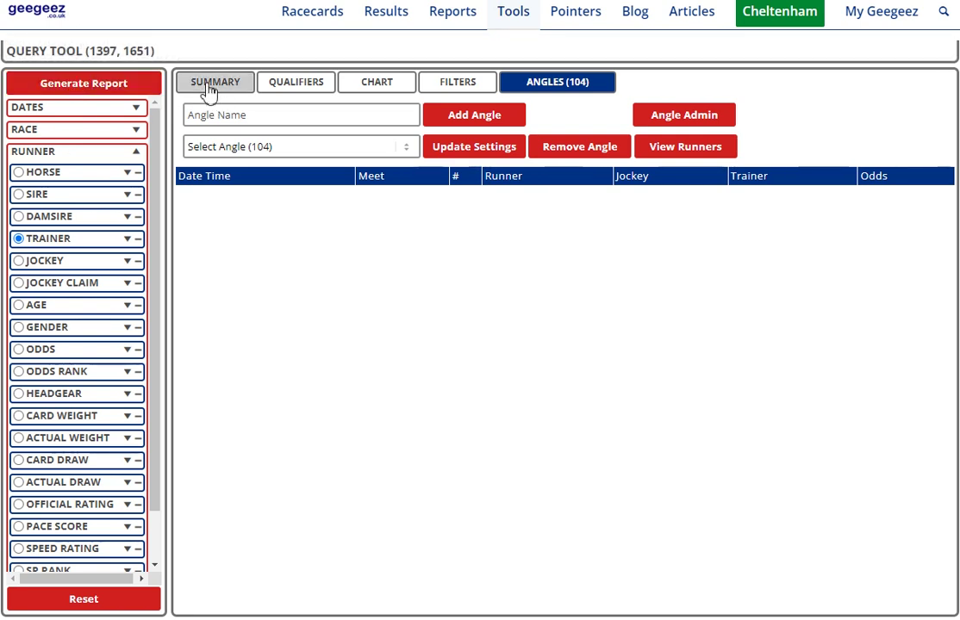
pyautogui.click(210, 86)
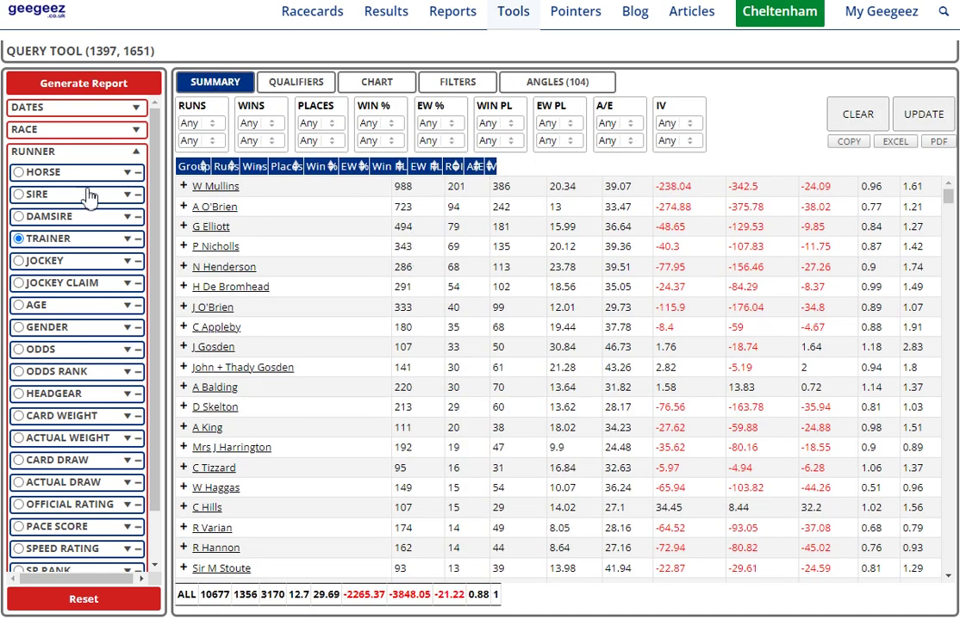
# Limit the race code to Flat Turf and regenerate the trainer report
pyautogui.click(137, 134)
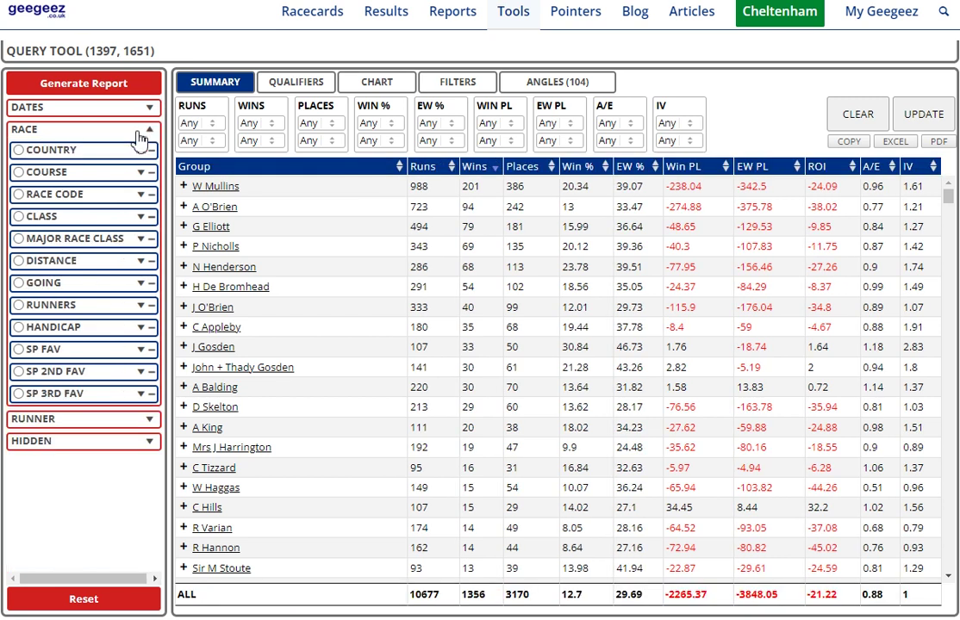
pyautogui.click(140, 194)
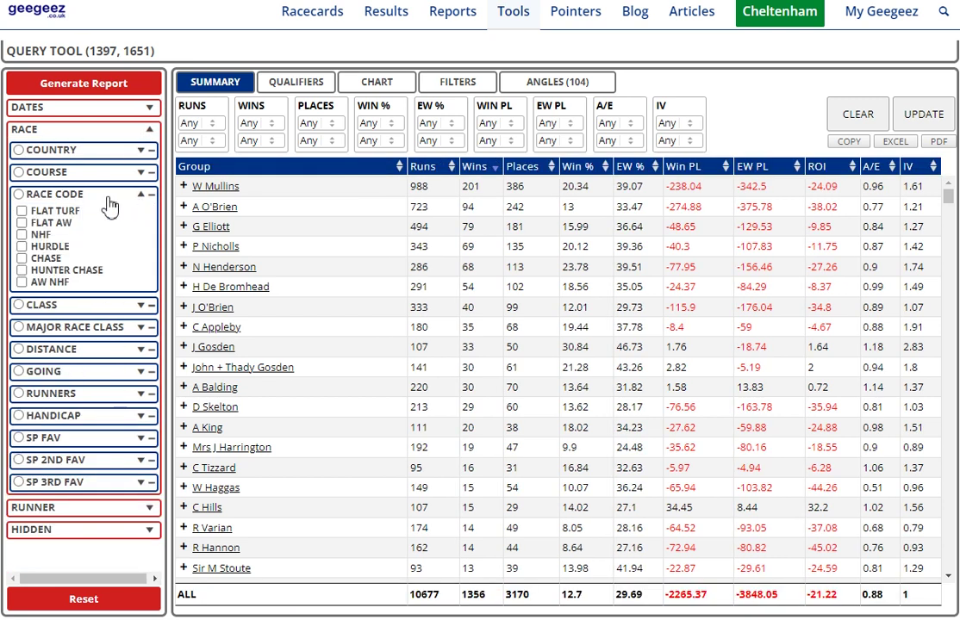
pyautogui.click(22, 210)
pyautogui.click(136, 85)
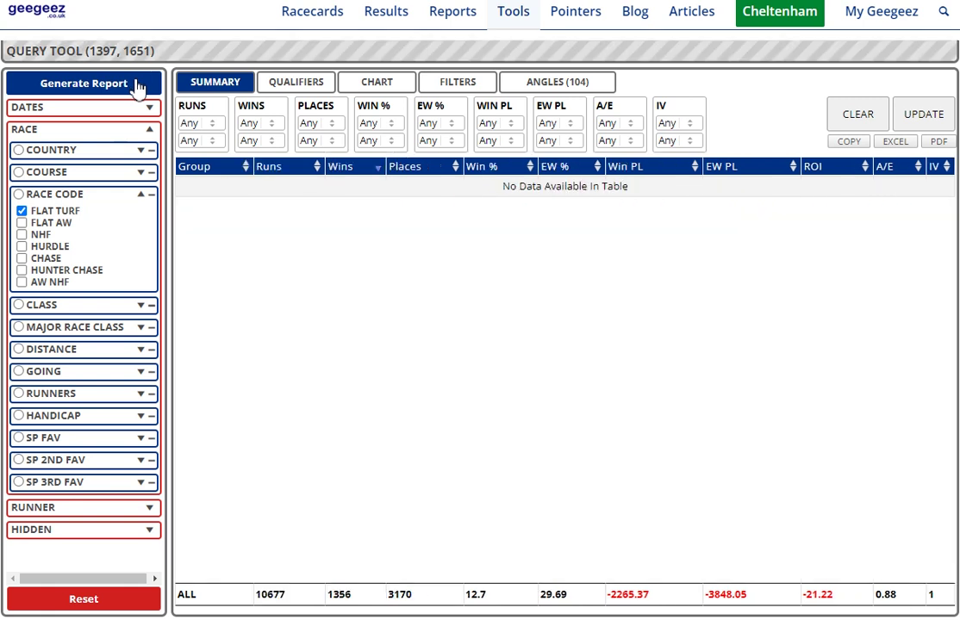
pyautogui.click(141, 195)
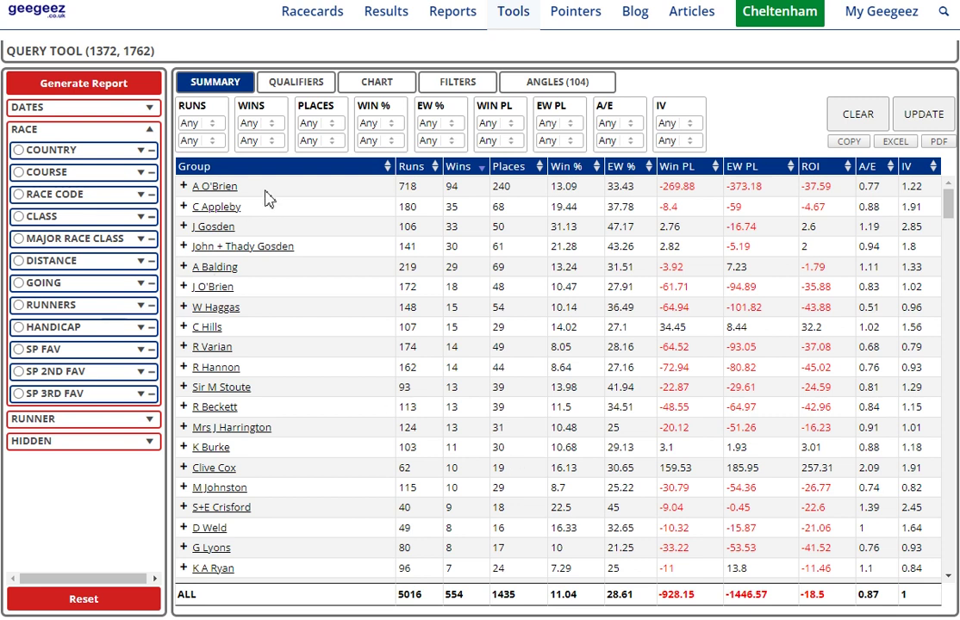
# Filter to trainer A O'Brien only and generate the report grouped by odds rank
pyautogui.click(184, 187)
pyautogui.click(134, 419)
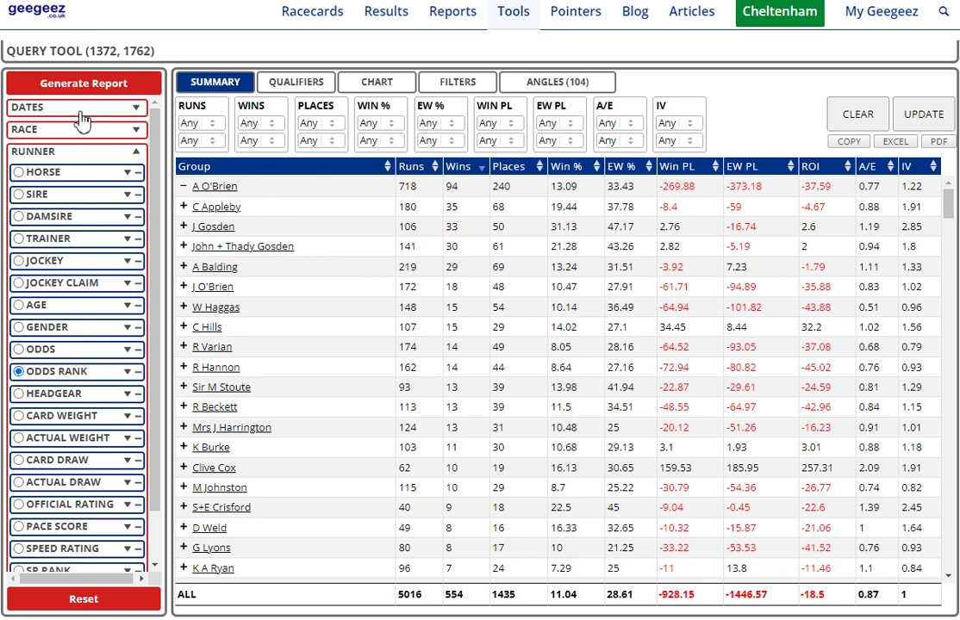
pyautogui.click(105, 82)
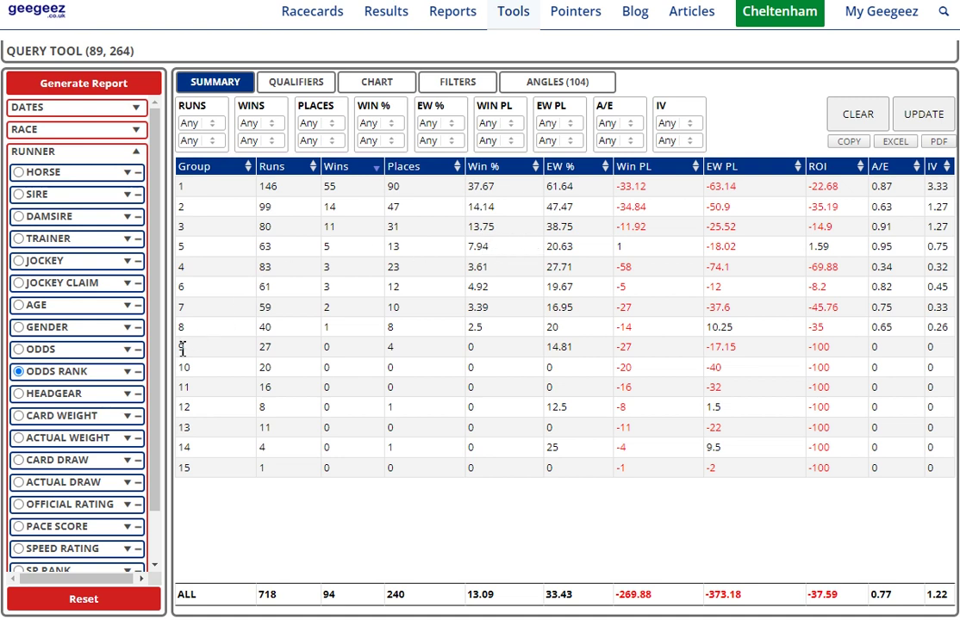
# Limit the odds rank to between 1 and 3 and regenerate the report
pyautogui.click(121, 372)
pyautogui.click(78, 423)
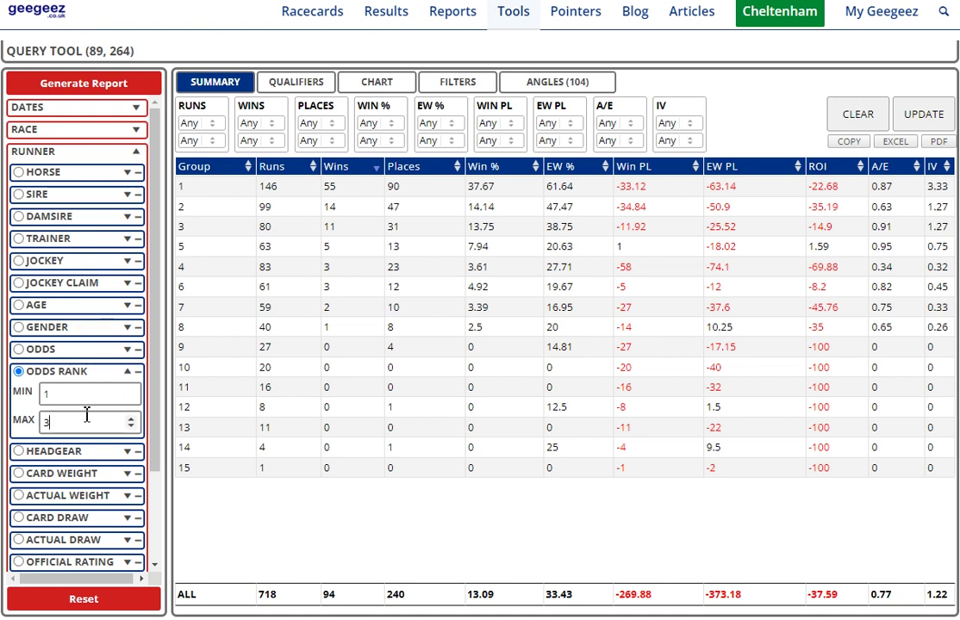
pyautogui.write('3')
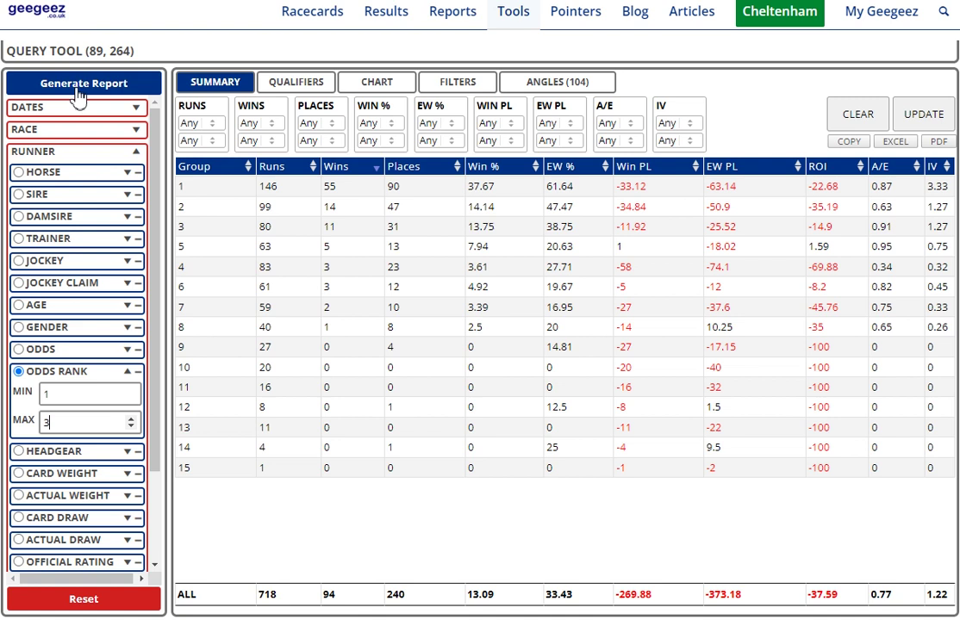
pyautogui.click(78, 86)
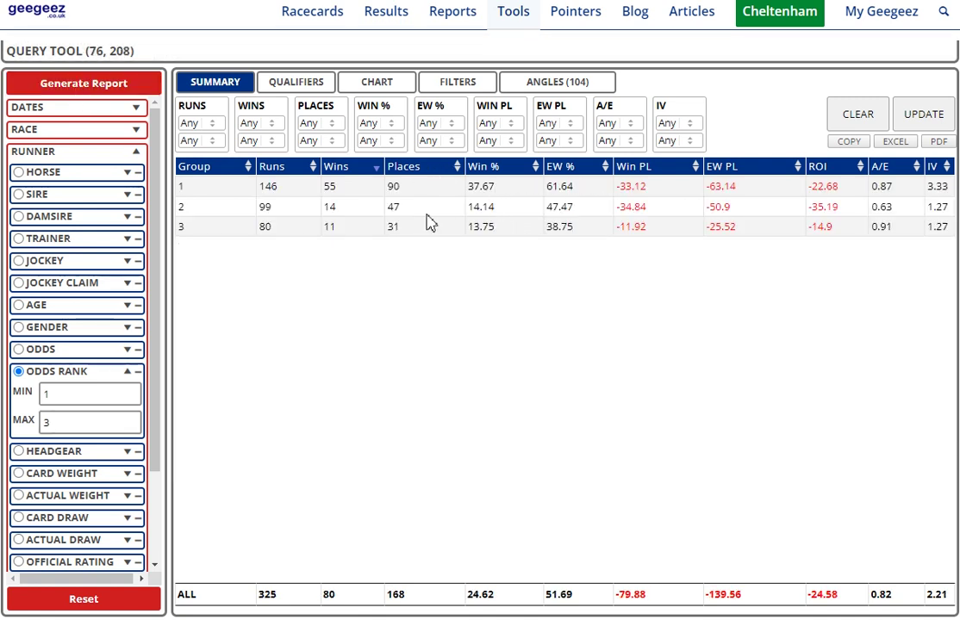
# Regenerate the report grouped by race distance and sort the groups from shortest to longest
pyautogui.click(129, 152)
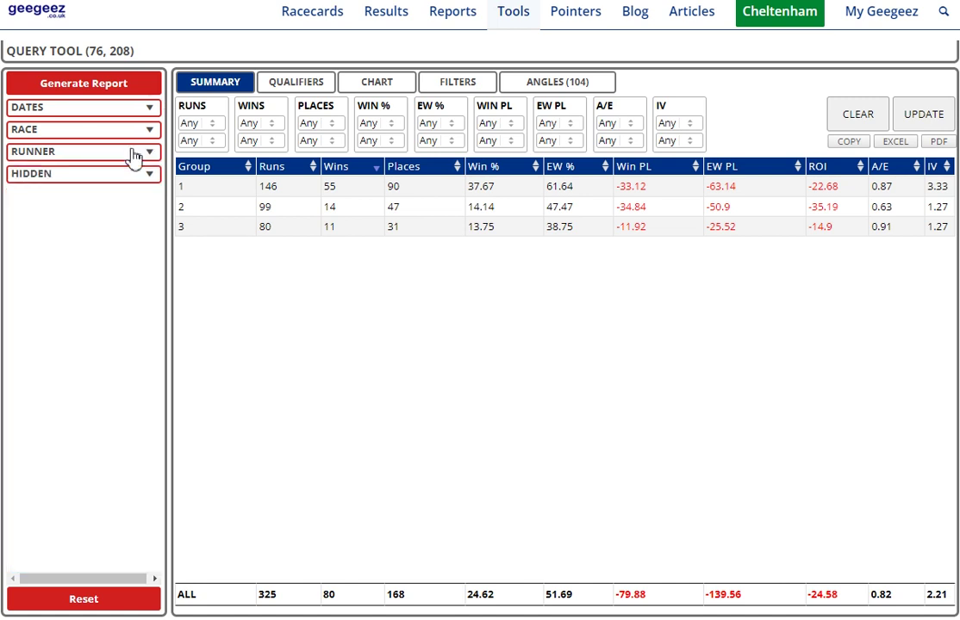
pyautogui.click(149, 129)
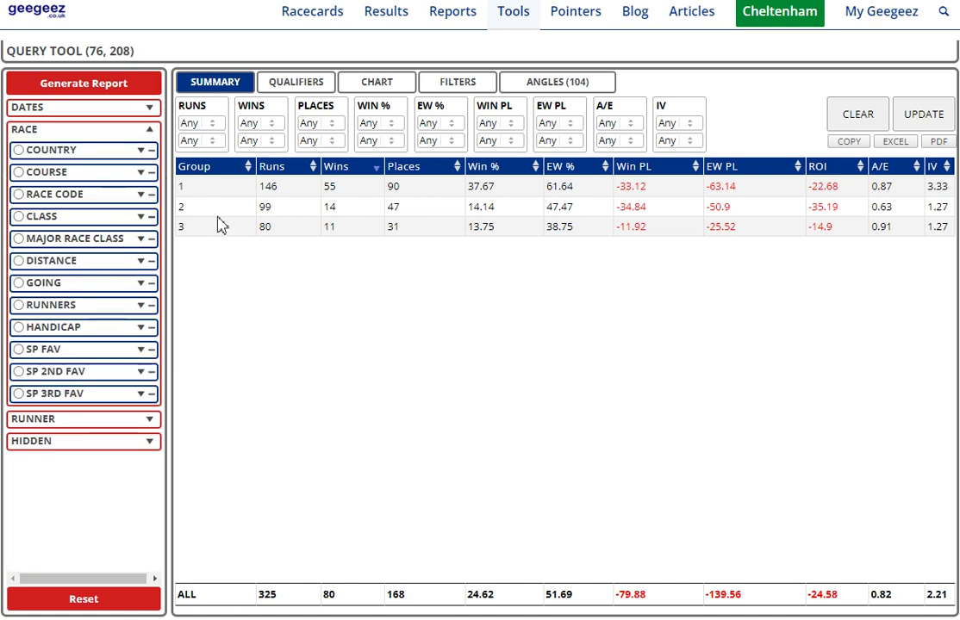
pyautogui.click(143, 263)
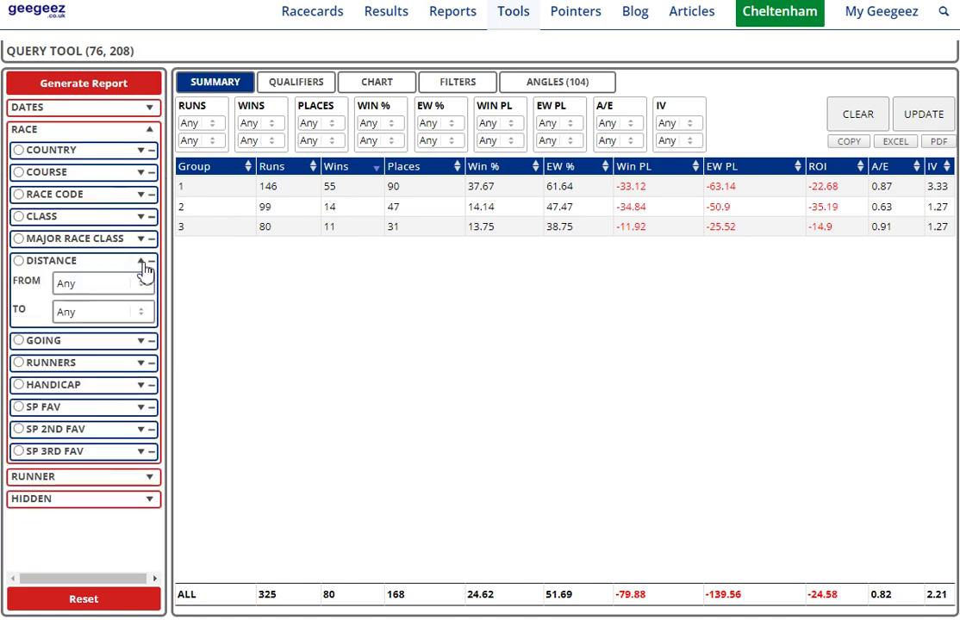
pyautogui.click(18, 261)
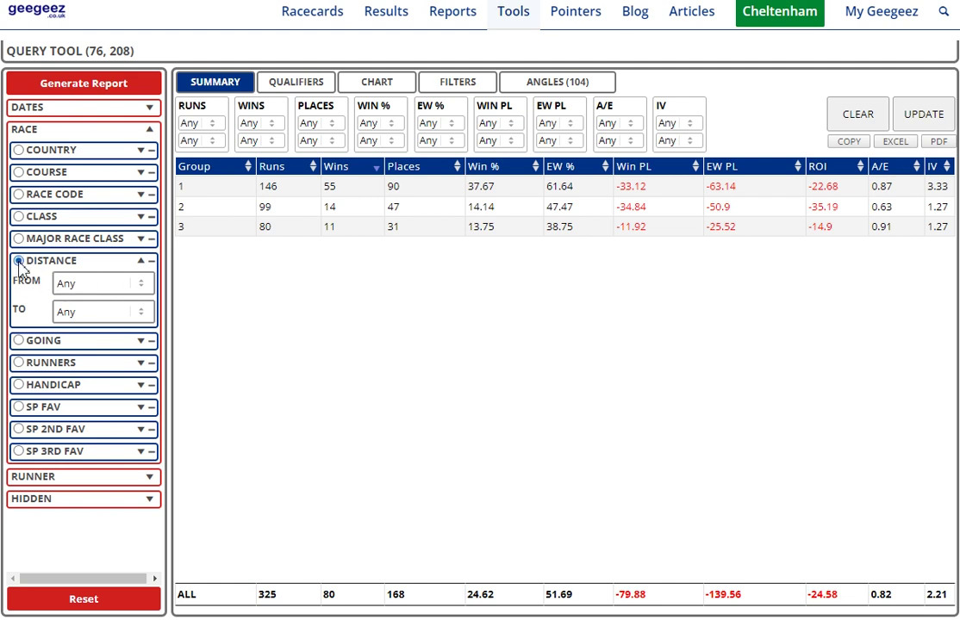
pyautogui.click(73, 86)
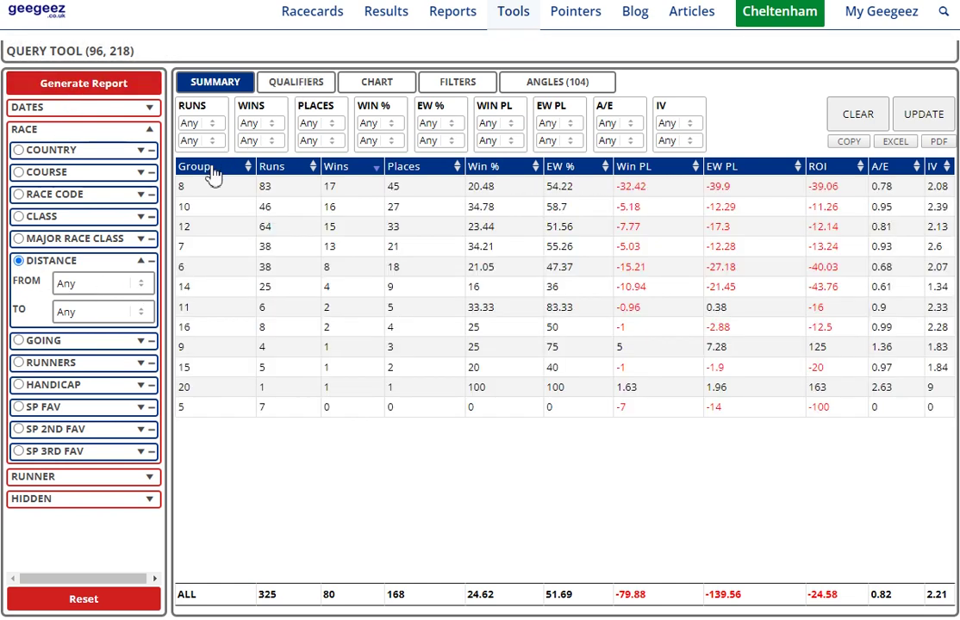
pyautogui.click(186, 165)
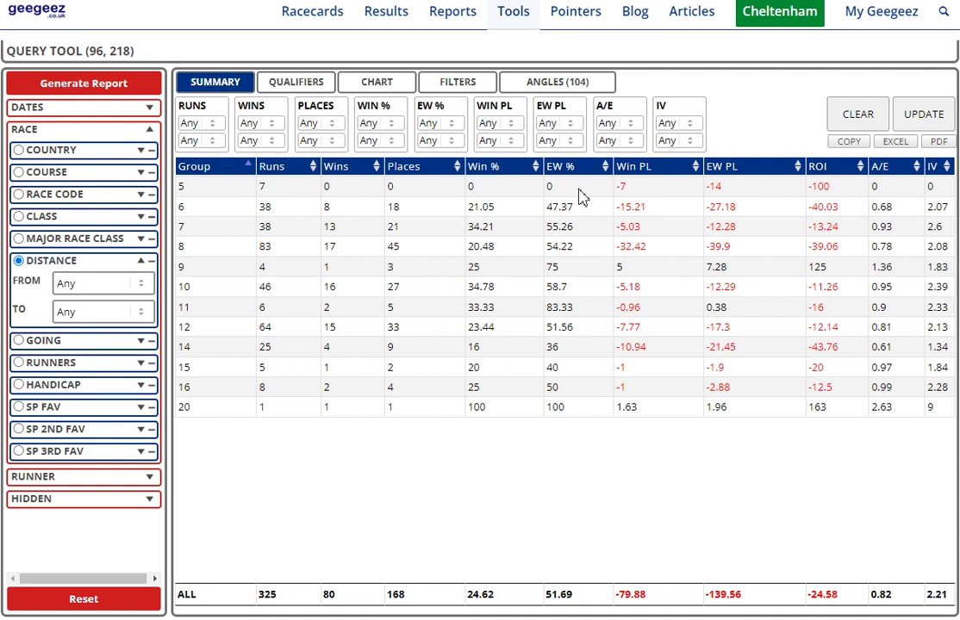
# Set the minimum race distance to 7f and regenerate the report
pyautogui.click(129, 285)
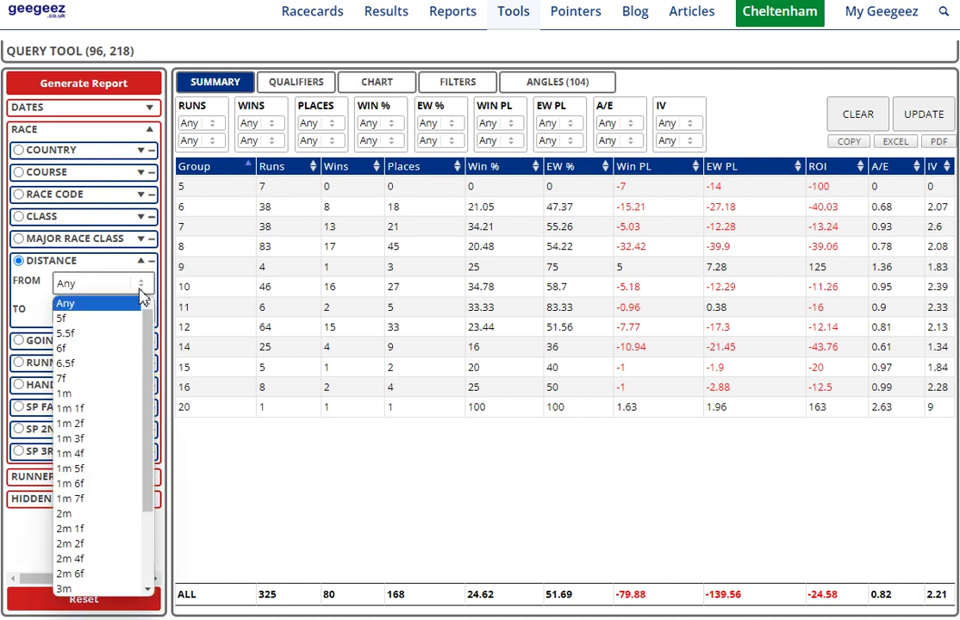
pyautogui.click(121, 379)
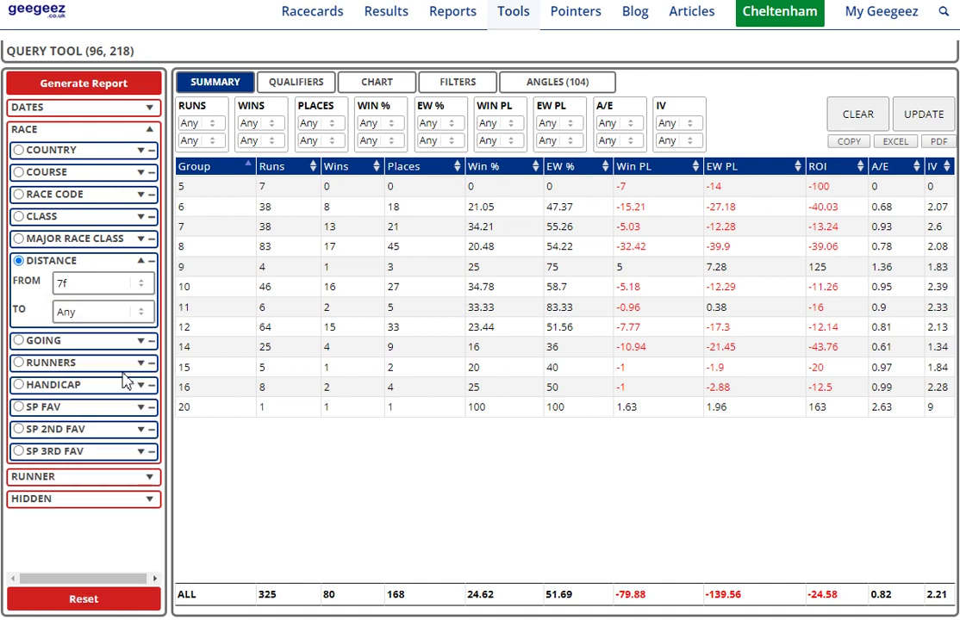
pyautogui.click(91, 89)
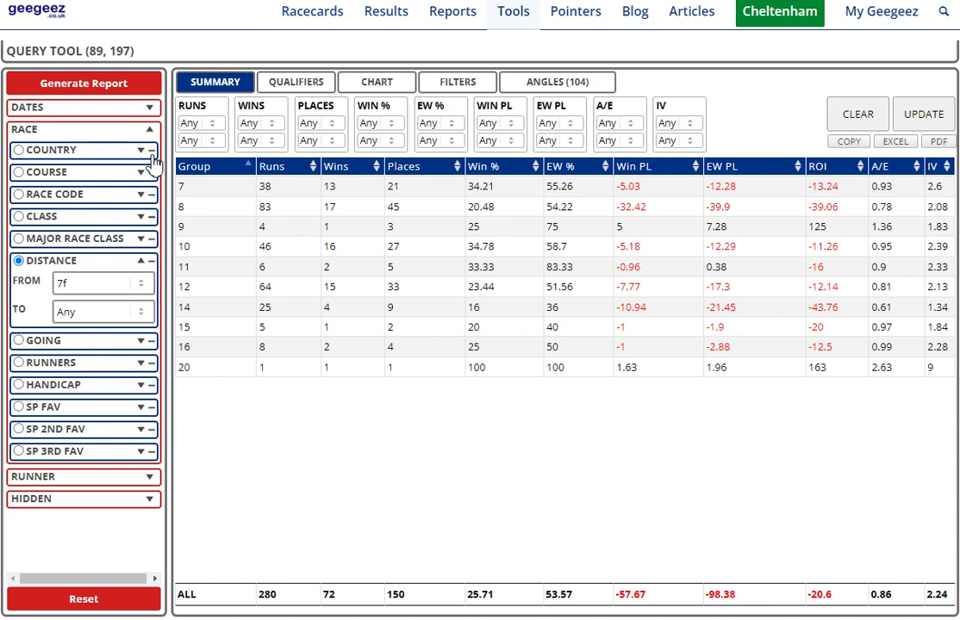
# Group the results by the runners' odds and regenerate the report
pyautogui.click(141, 262)
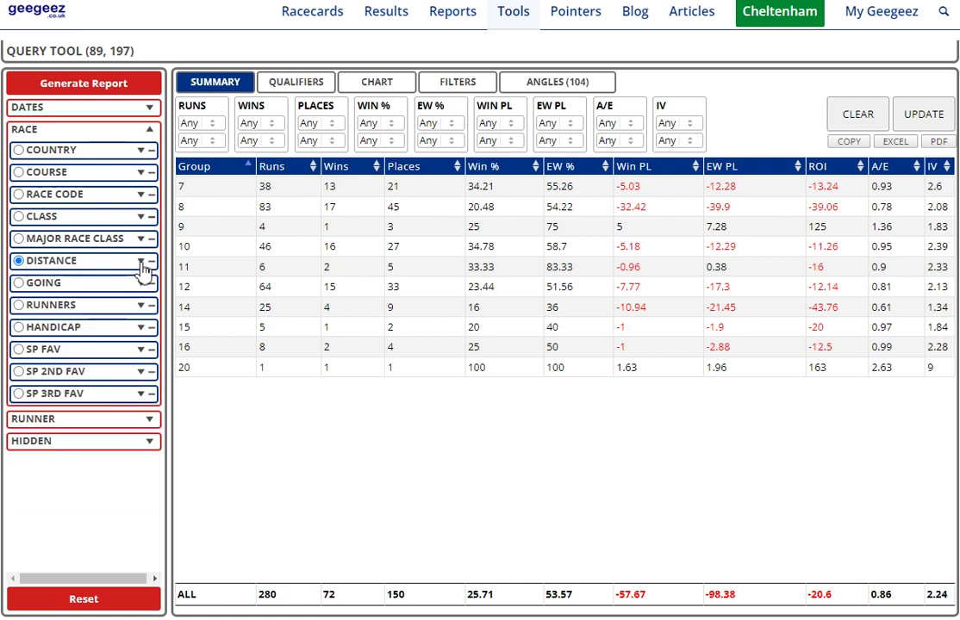
pyautogui.click(149, 419)
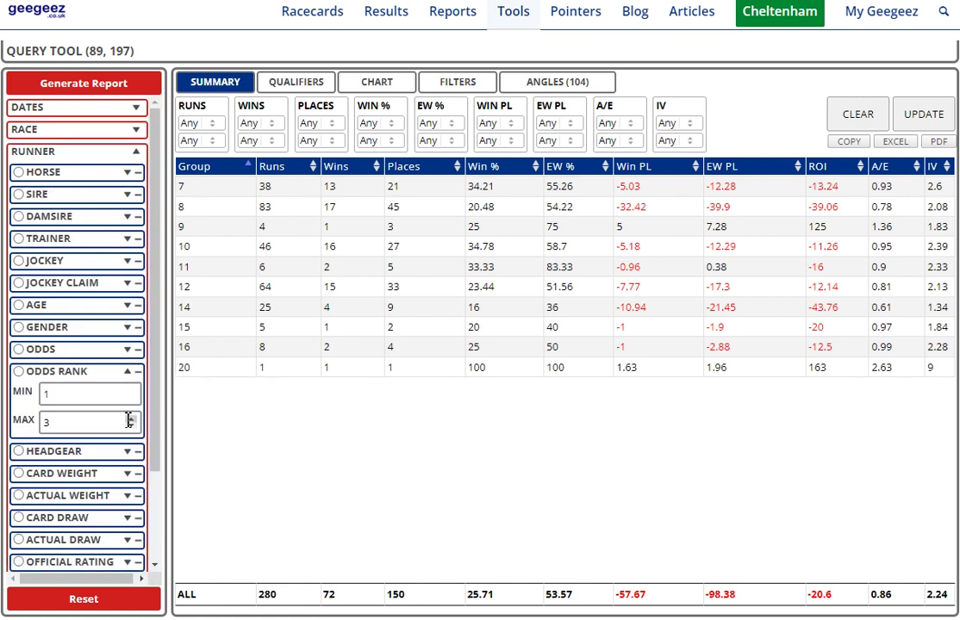
pyautogui.click(19, 349)
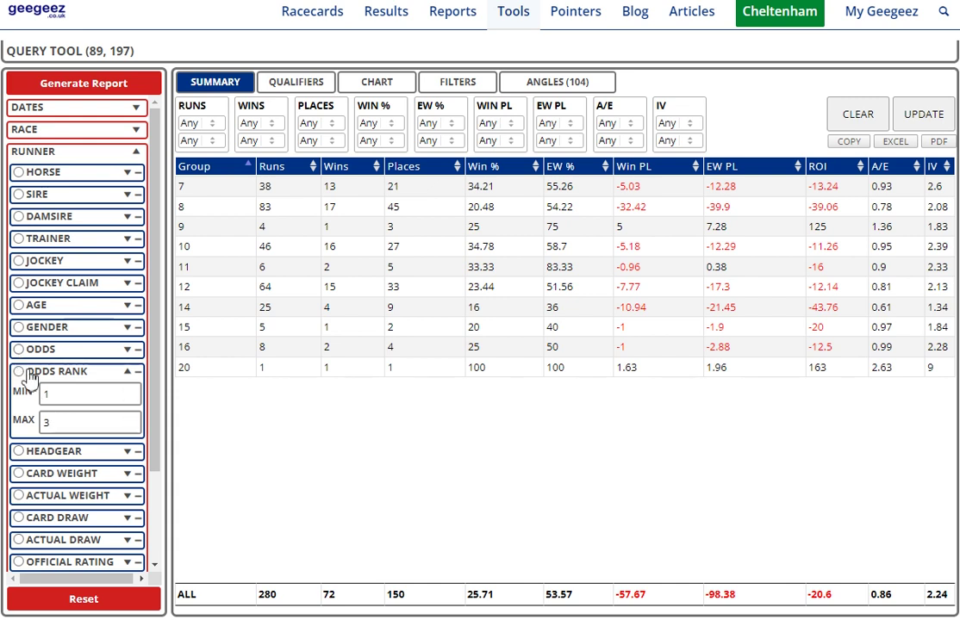
pyautogui.click(75, 85)
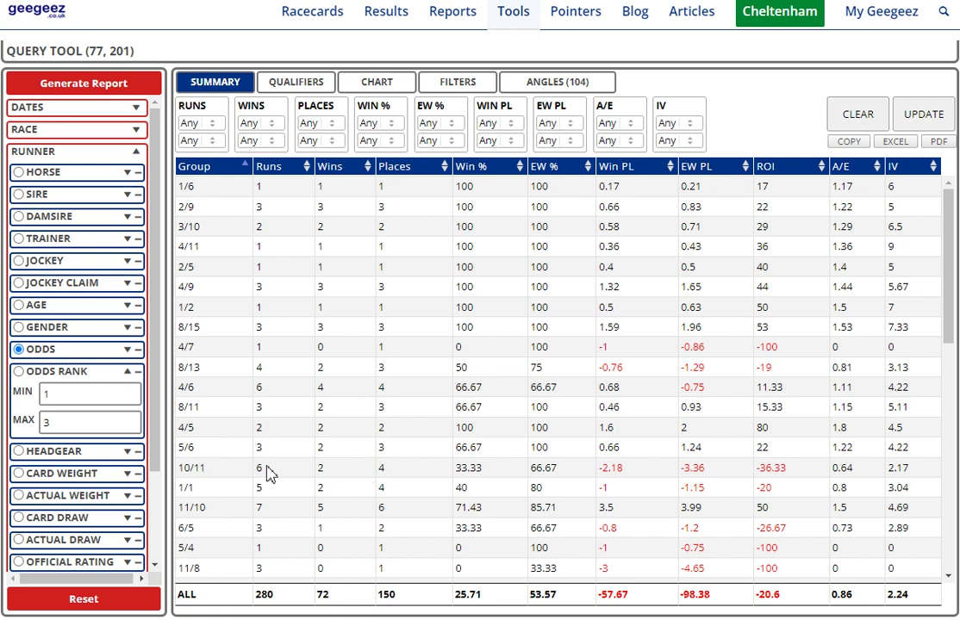
# Examine the results across the odds groups, and regenerate the report with the maximum odds rank set to 2
pyautogui.scroll(-2, 423, 442)
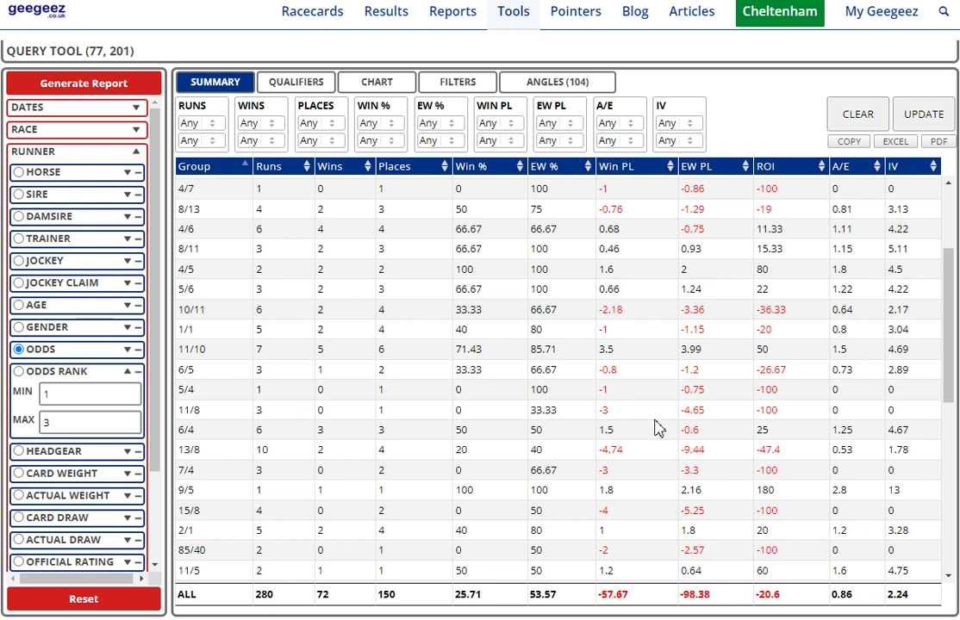
pyautogui.scroll(-1, 652, 491)
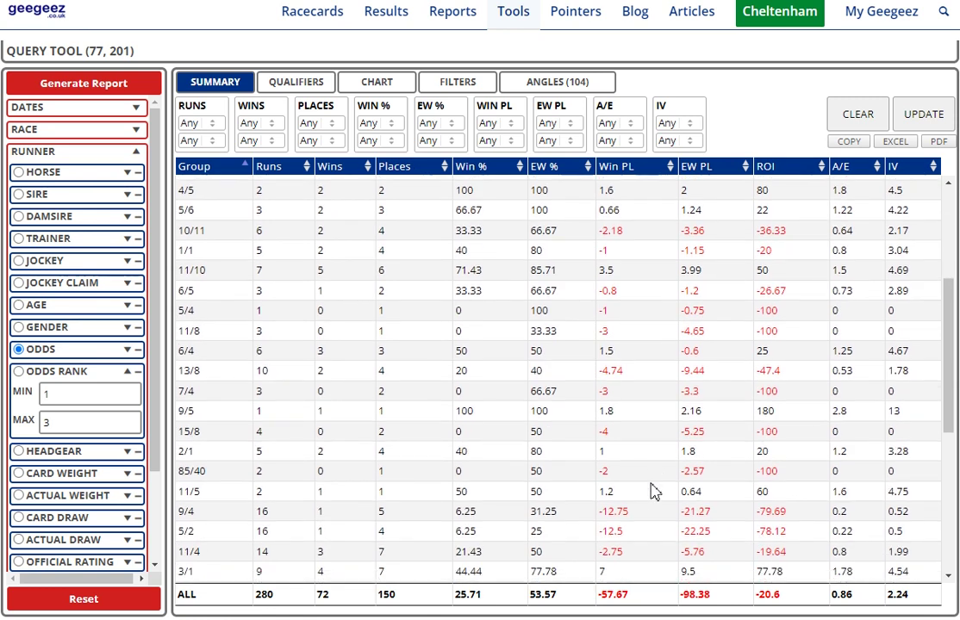
pyautogui.scroll(-1, 652, 492)
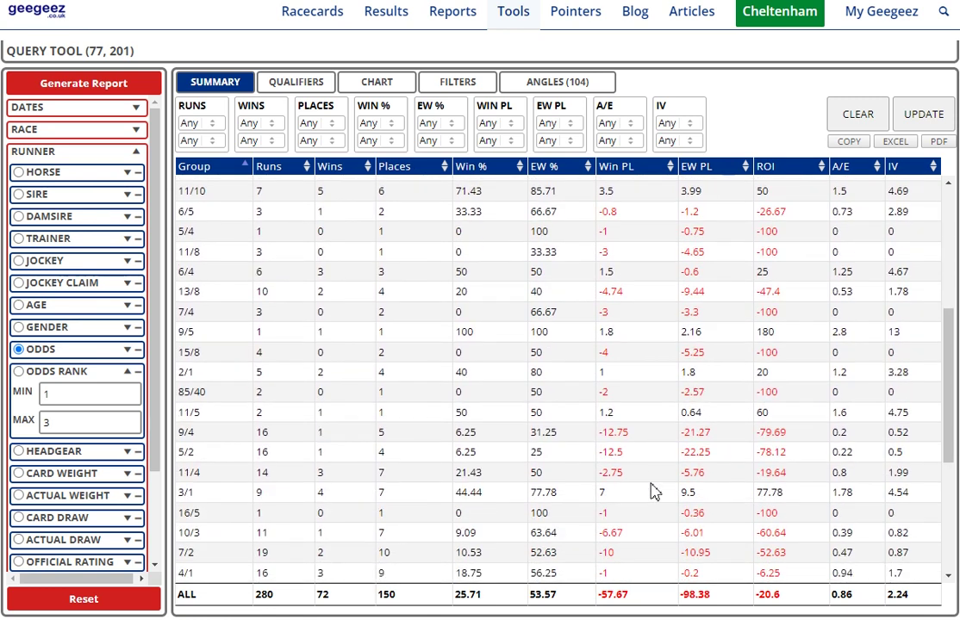
pyautogui.scroll(-4, 652, 491)
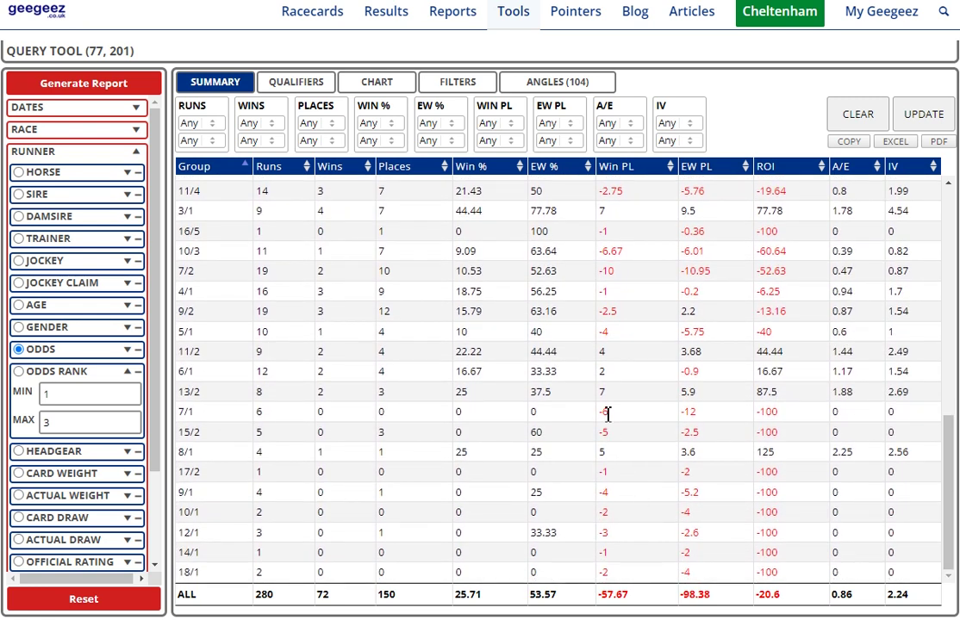
pyautogui.scroll(2, 604, 388)
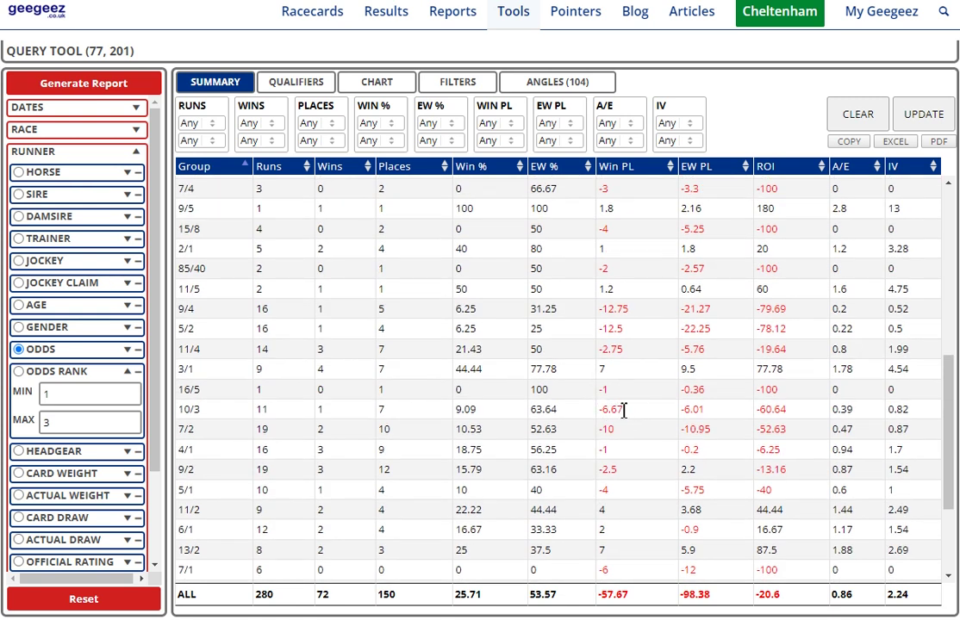
pyautogui.scroll(1, 624, 411)
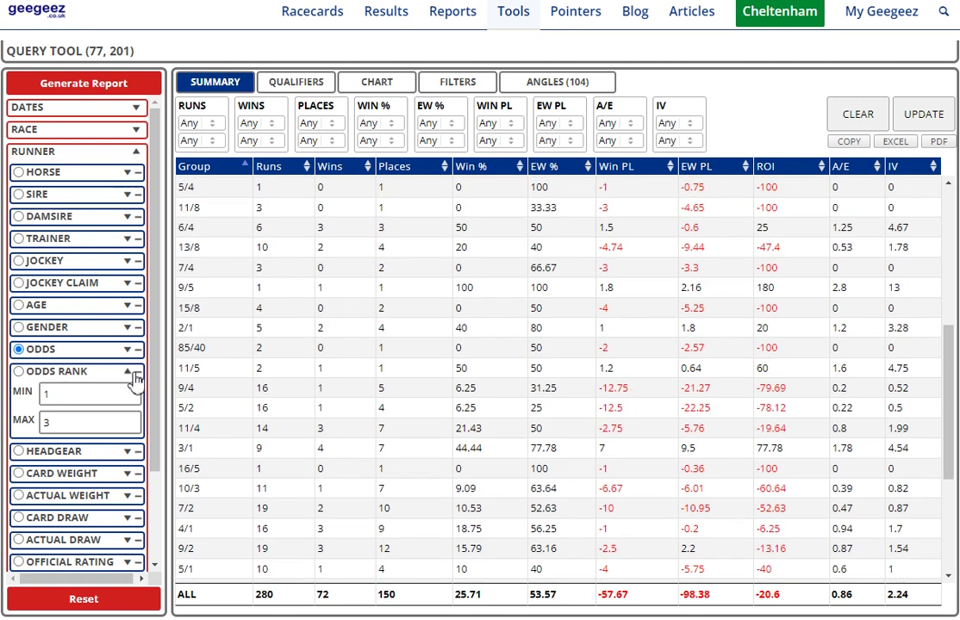
pyautogui.click(107, 428)
pyautogui.click(55, 87)
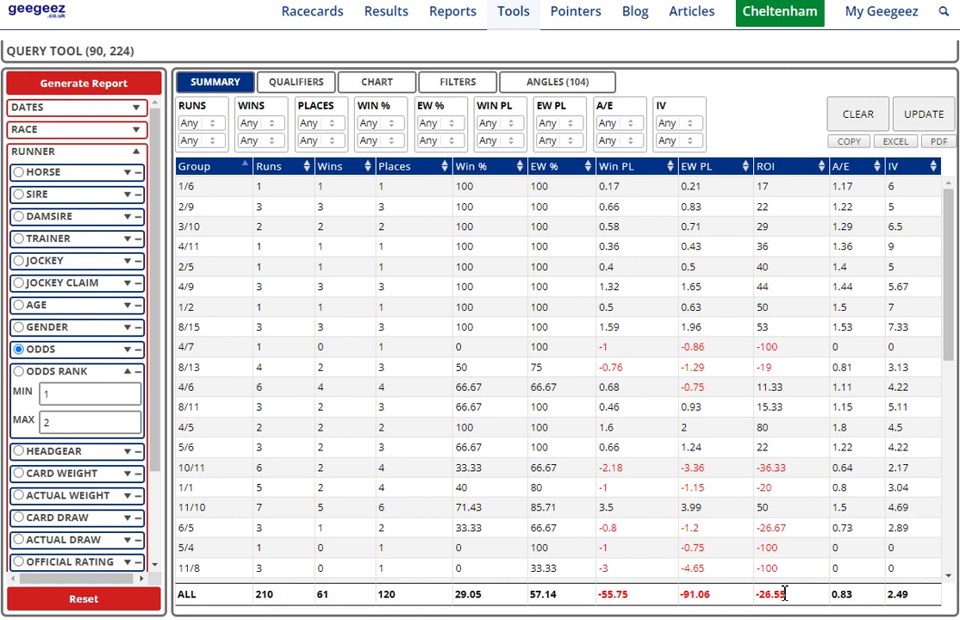
# Lower the maximum odds rank to 1 so only favourites count, and regenerate the report
pyautogui.scroll(-4, 527, 424)
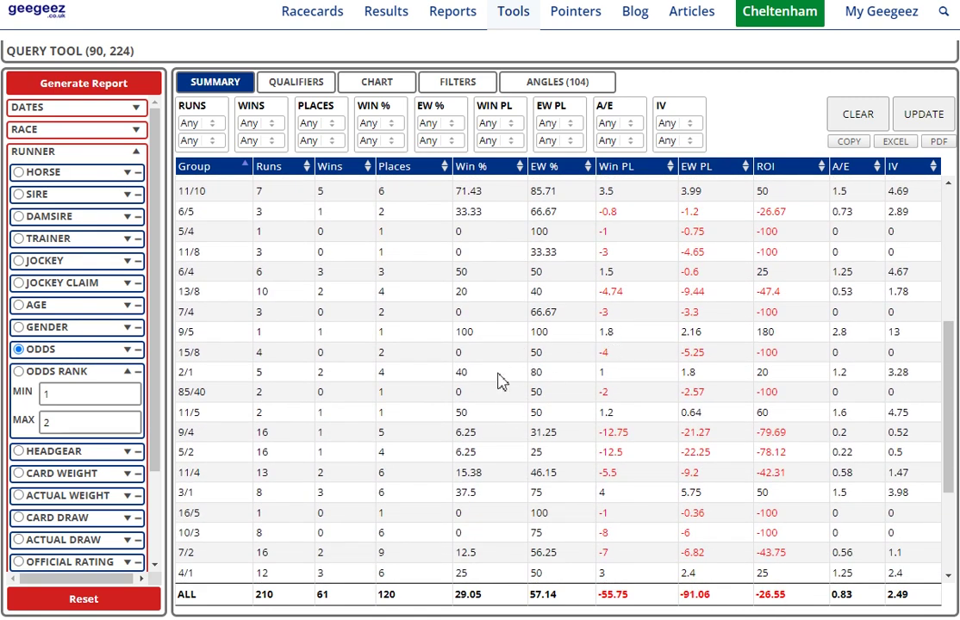
pyautogui.scroll(2, 500, 382)
pyautogui.scroll(2, 500, 381)
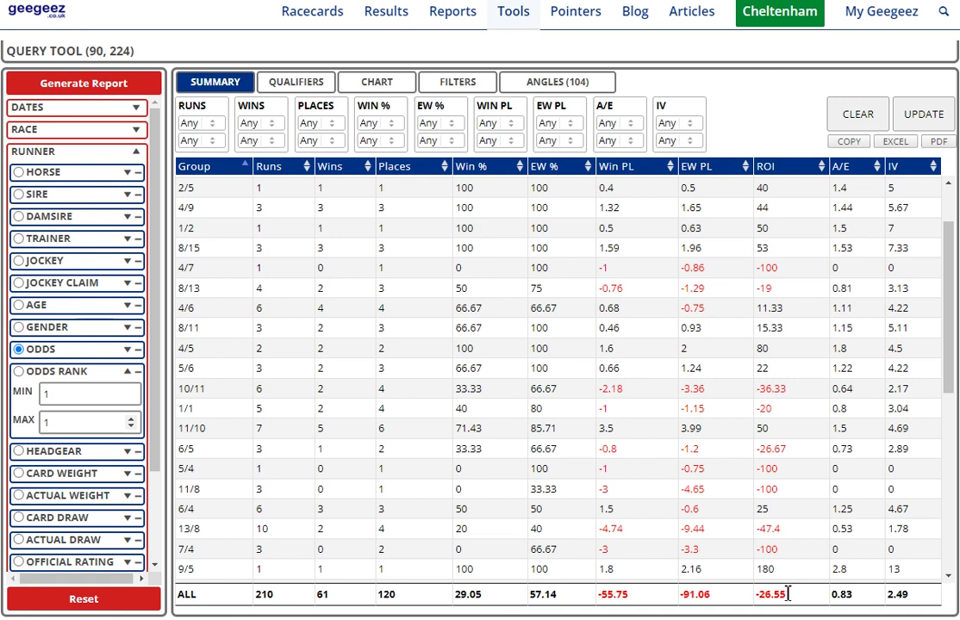
pyautogui.click(86, 89)
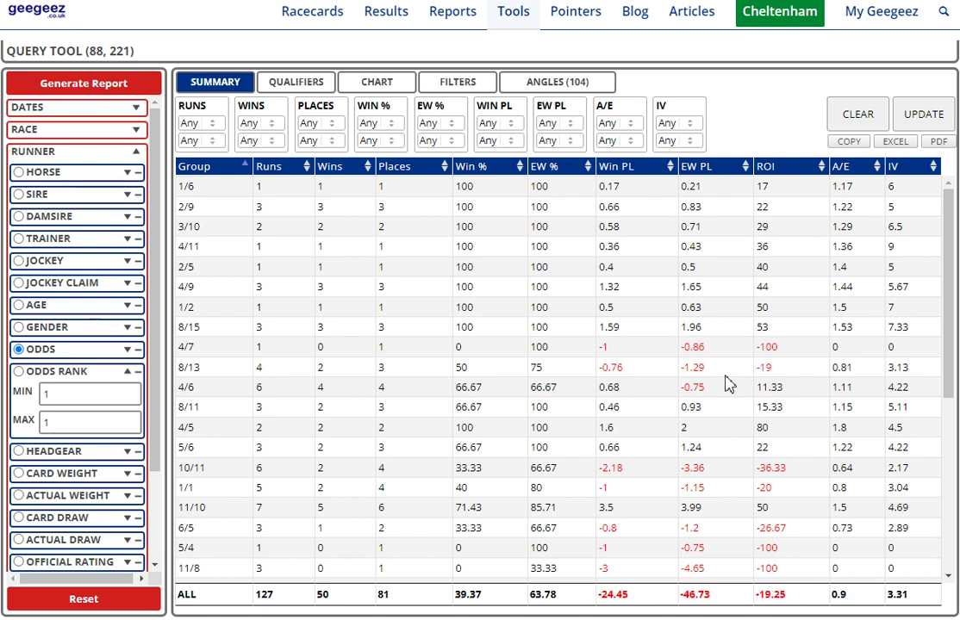
# Set the maximum odds to 6/4 and regenerate the report
pyautogui.scroll(-3, 732, 389)
pyautogui.scroll(-1, 731, 392)
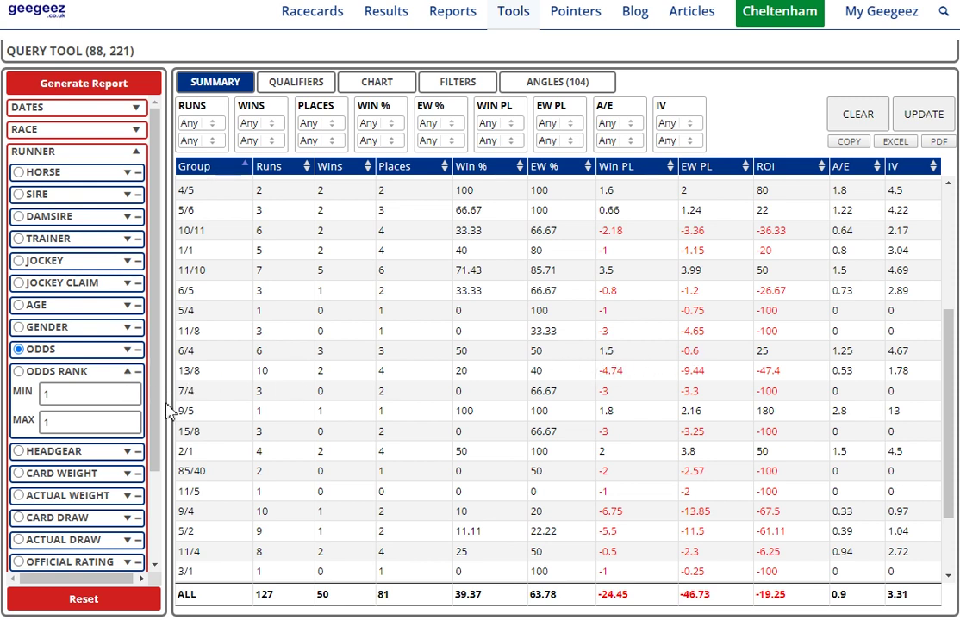
pyautogui.click(128, 351)
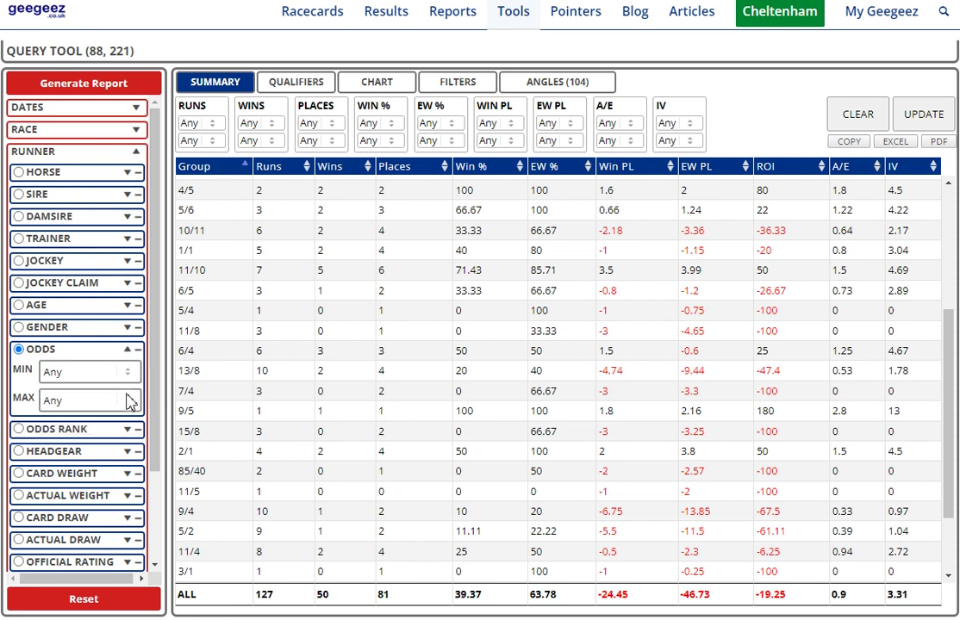
pyautogui.click(126, 399)
pyautogui.scroll(-5, 117, 324)
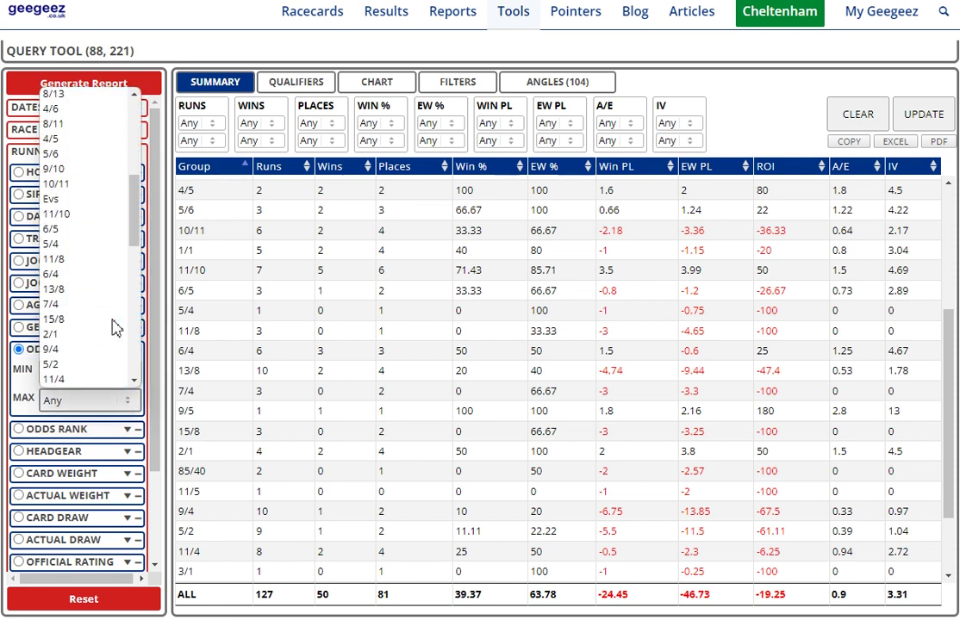
pyautogui.click(99, 274)
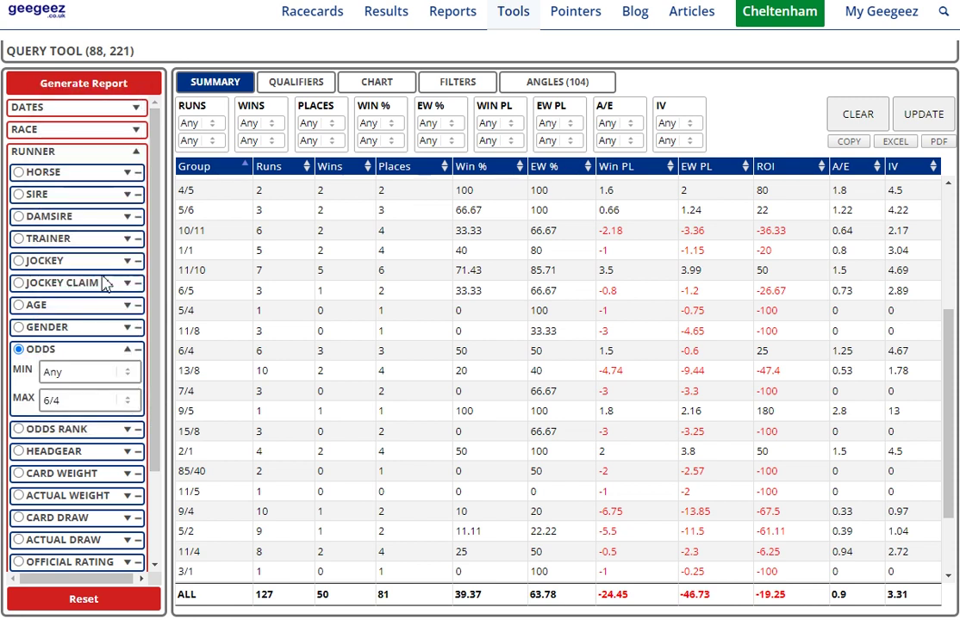
pyautogui.click(114, 83)
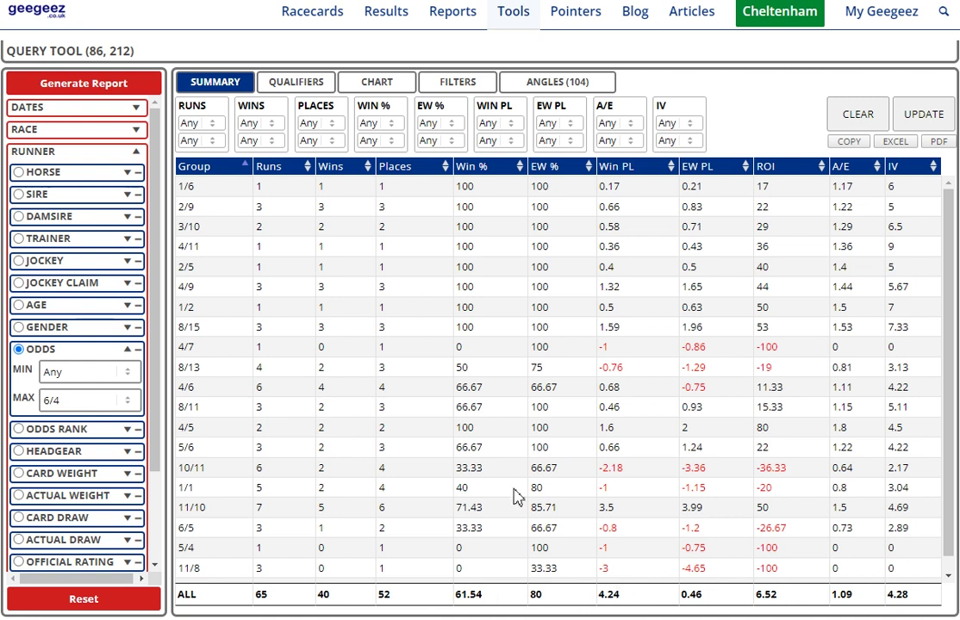
# Group the results by country and regenerate the report
pyautogui.scroll(-1, 517, 495)
pyautogui.scroll(1, 517, 498)
pyautogui.click(138, 130)
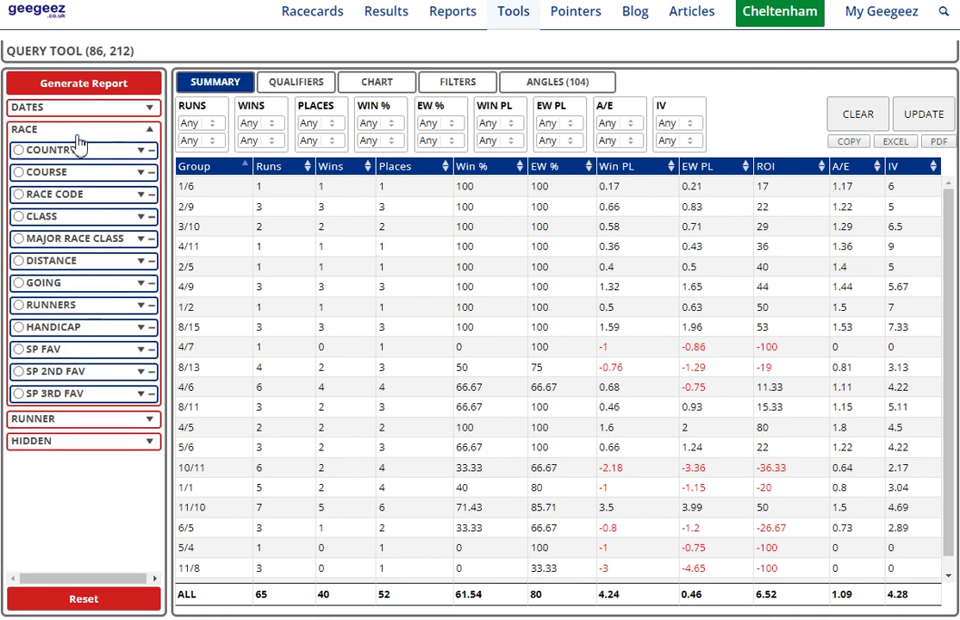
pyautogui.click(139, 150)
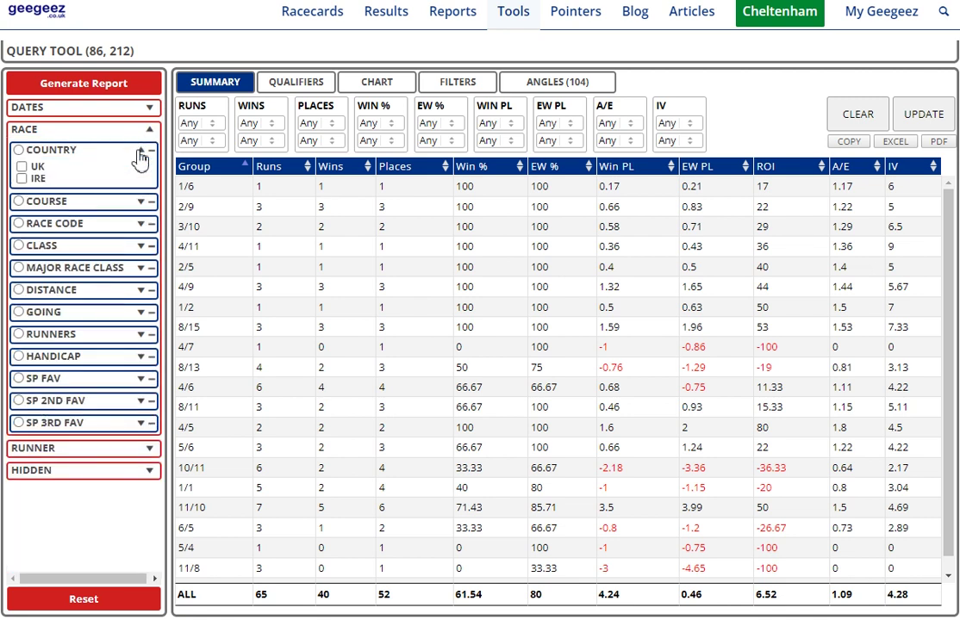
pyautogui.click(18, 150)
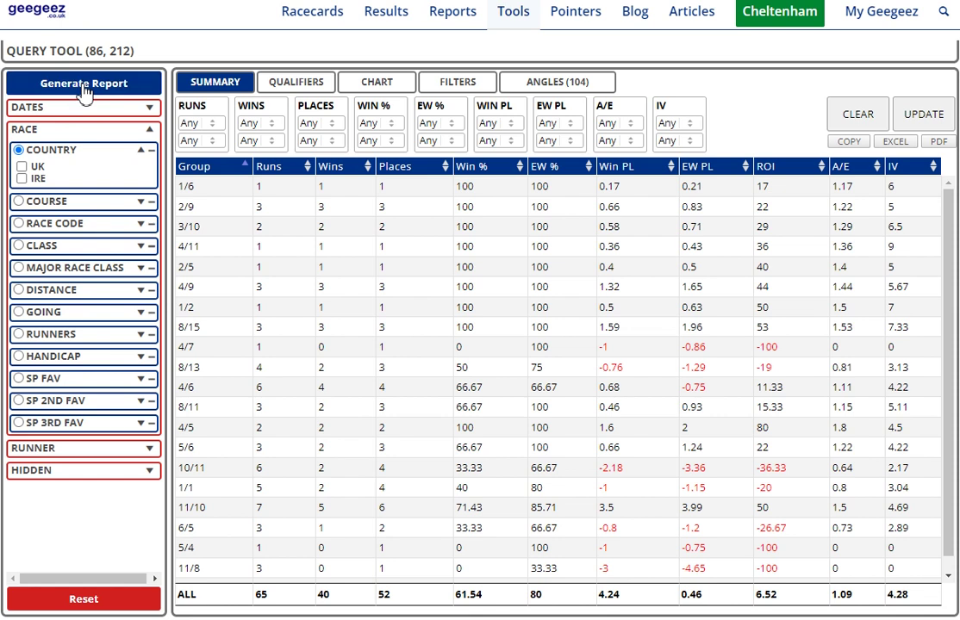
pyautogui.click(83, 90)
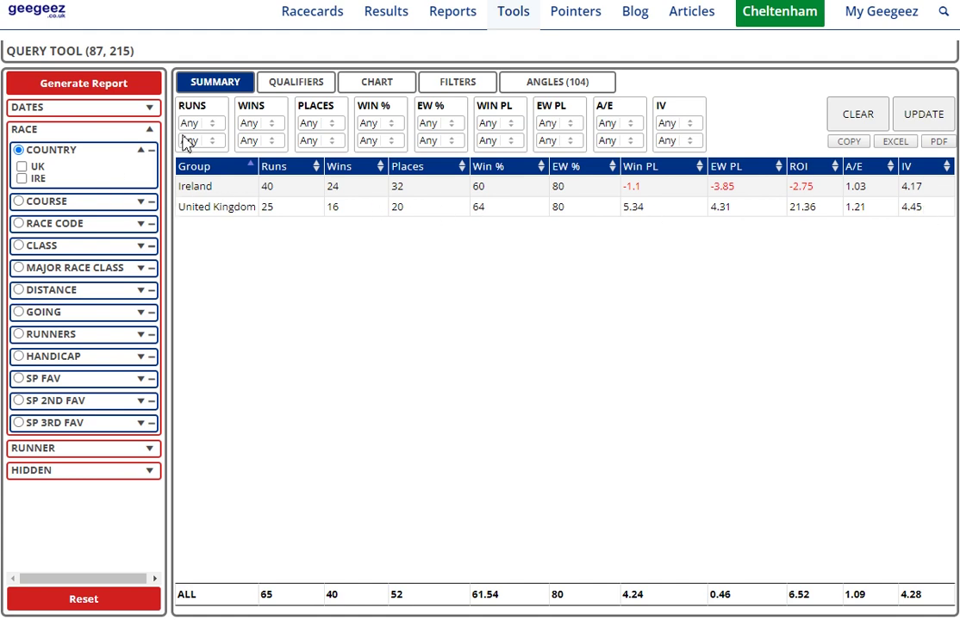
# Review the applied filters, the selected major race classes and the angle-saving options, and return to the report summary
pyautogui.click(454, 87)
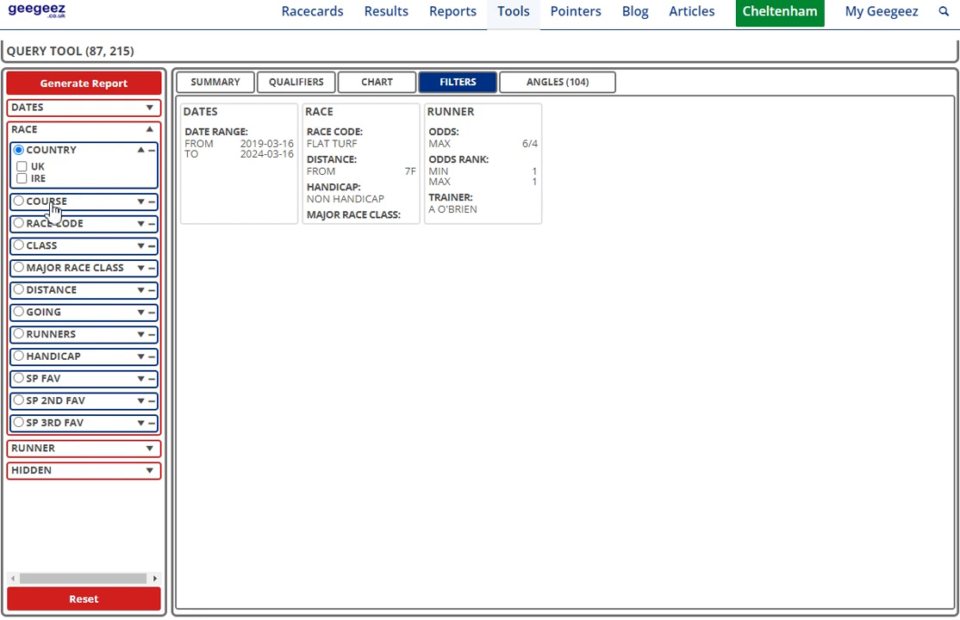
pyautogui.click(101, 268)
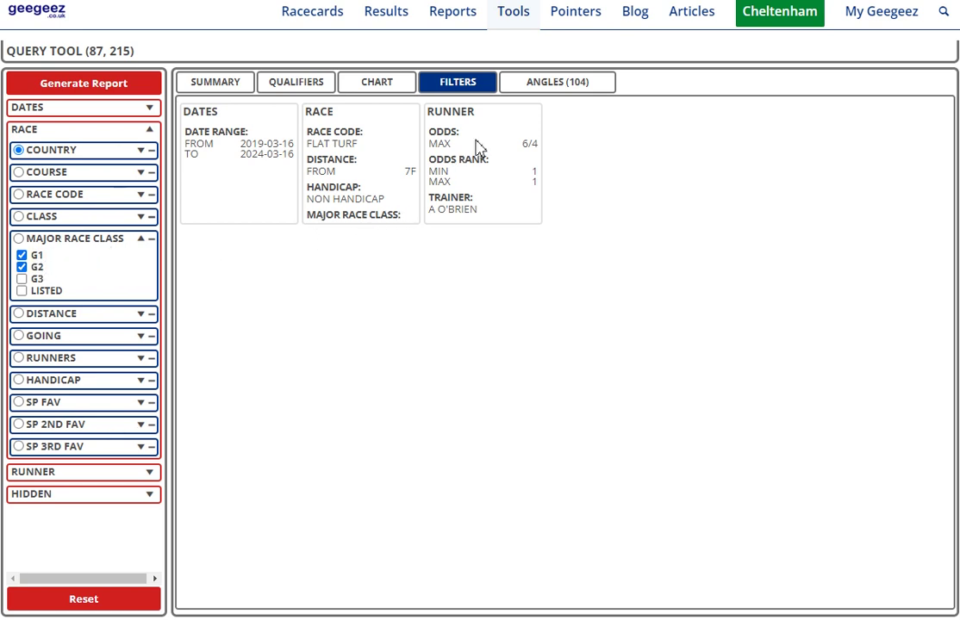
pyautogui.click(207, 87)
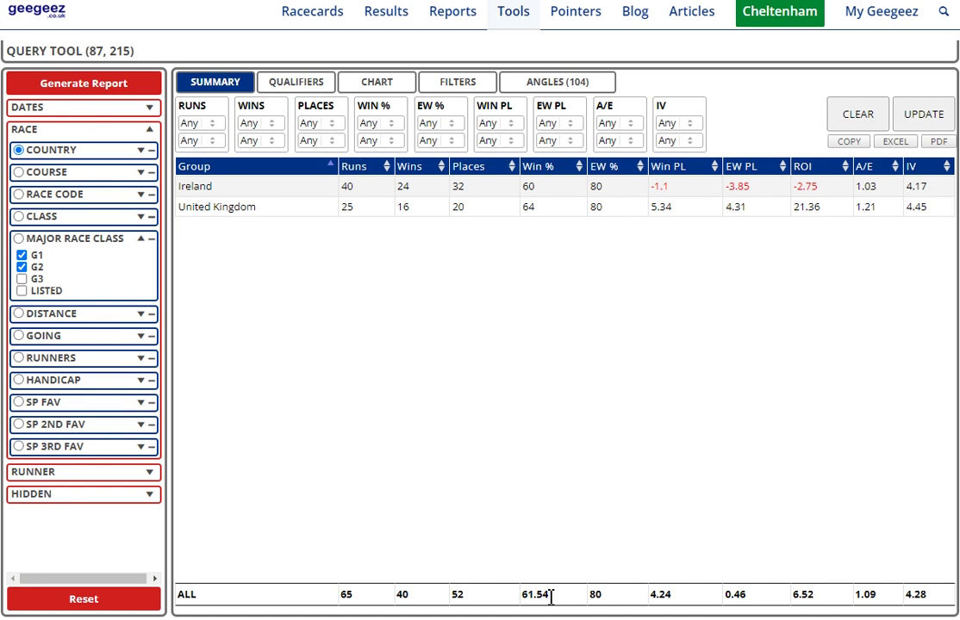
pyautogui.click(554, 97)
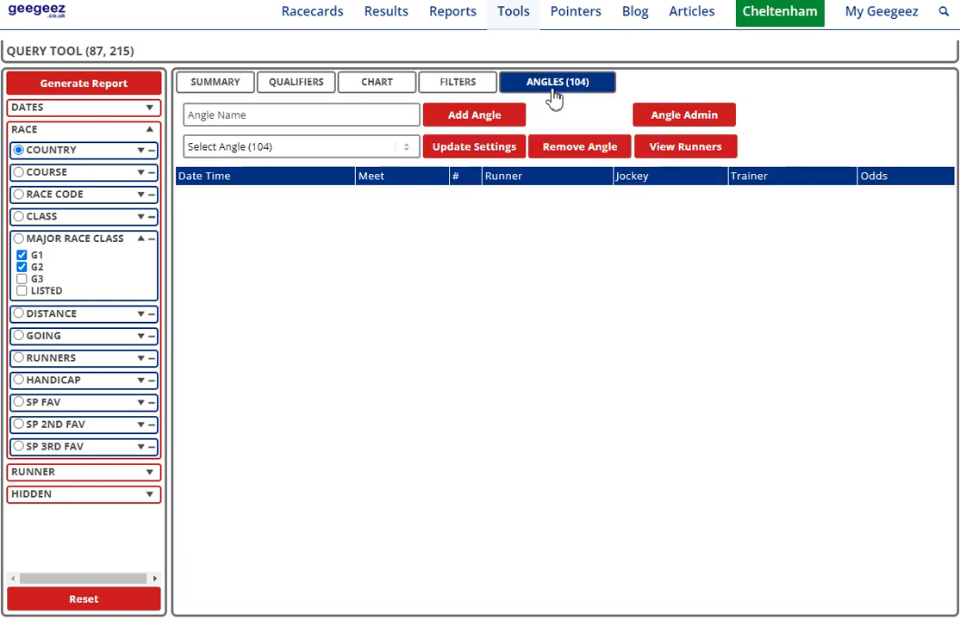
pyautogui.click(234, 95)
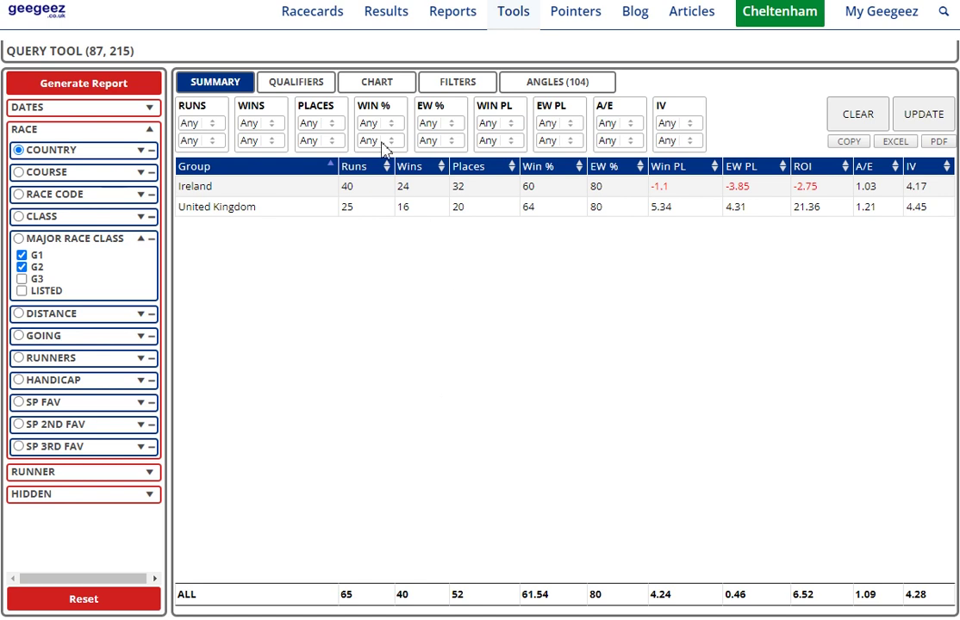
# Select both UK and IRE in the country filter and regenerate the report
pyautogui.click(150, 132)
pyautogui.click(150, 132)
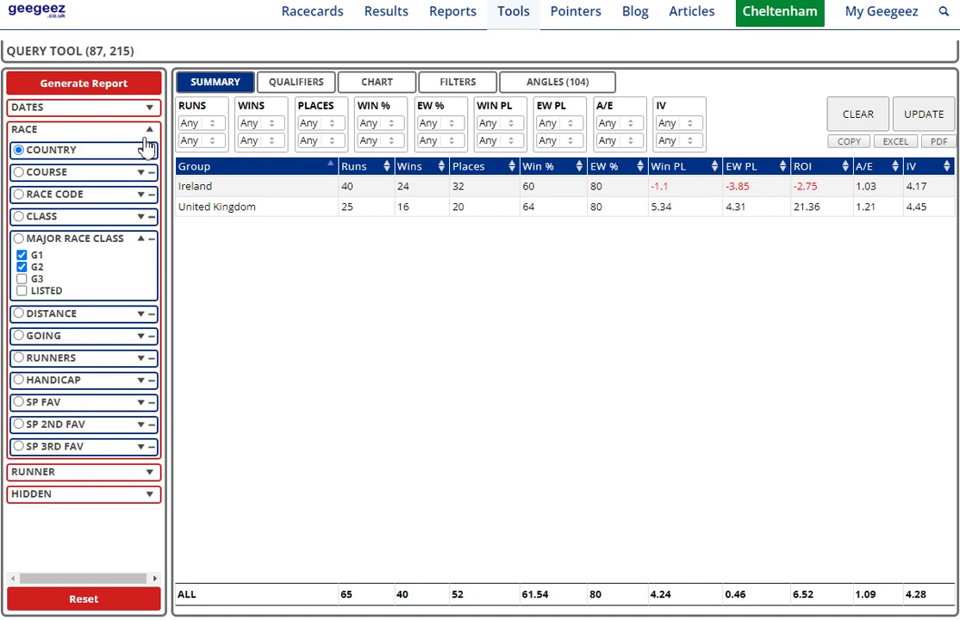
pyautogui.click(145, 197)
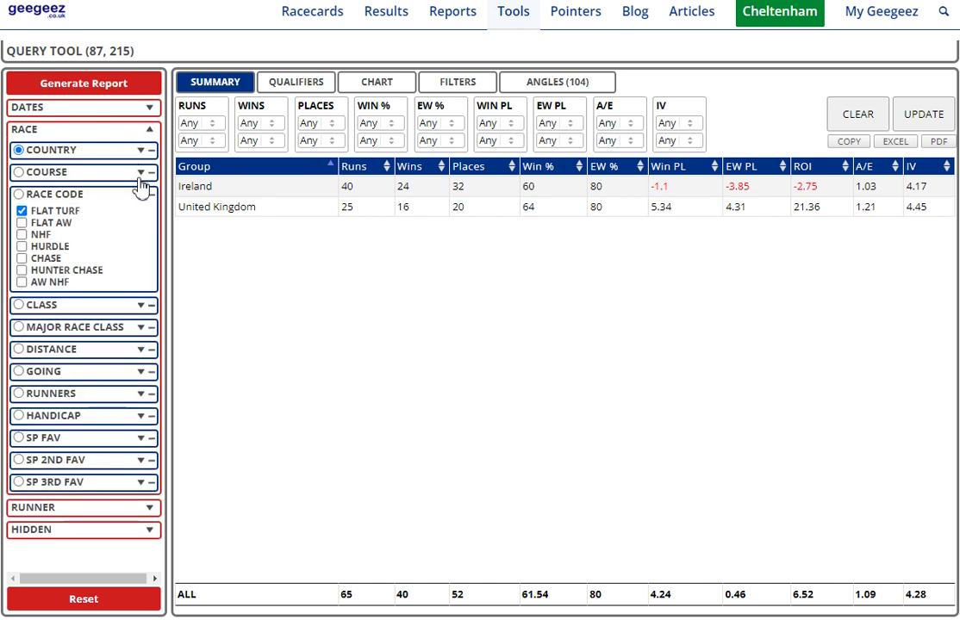
pyautogui.click(139, 173)
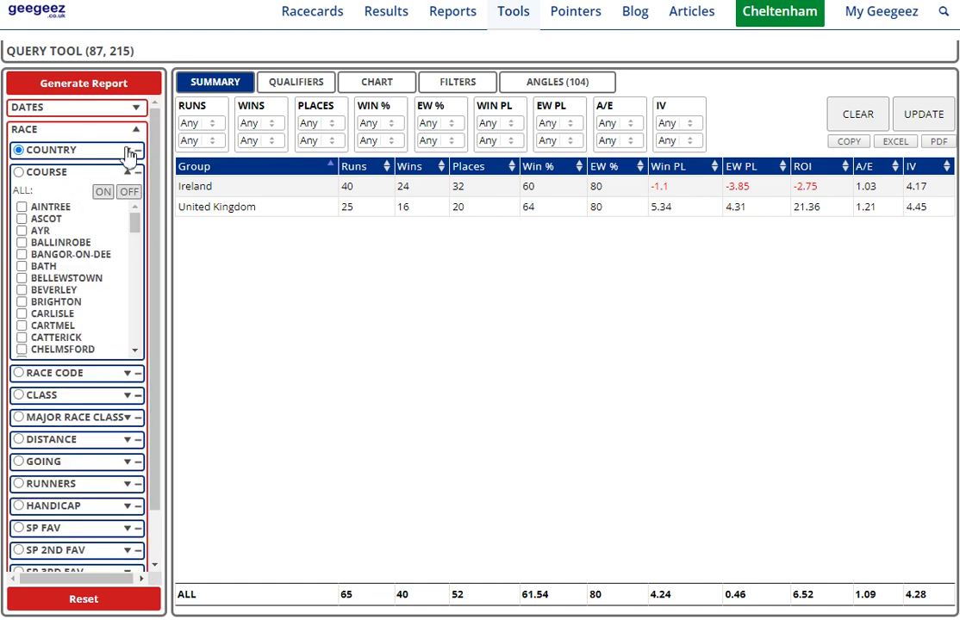
pyautogui.click(128, 153)
pyautogui.click(21, 166)
pyautogui.click(22, 178)
pyautogui.click(96, 86)
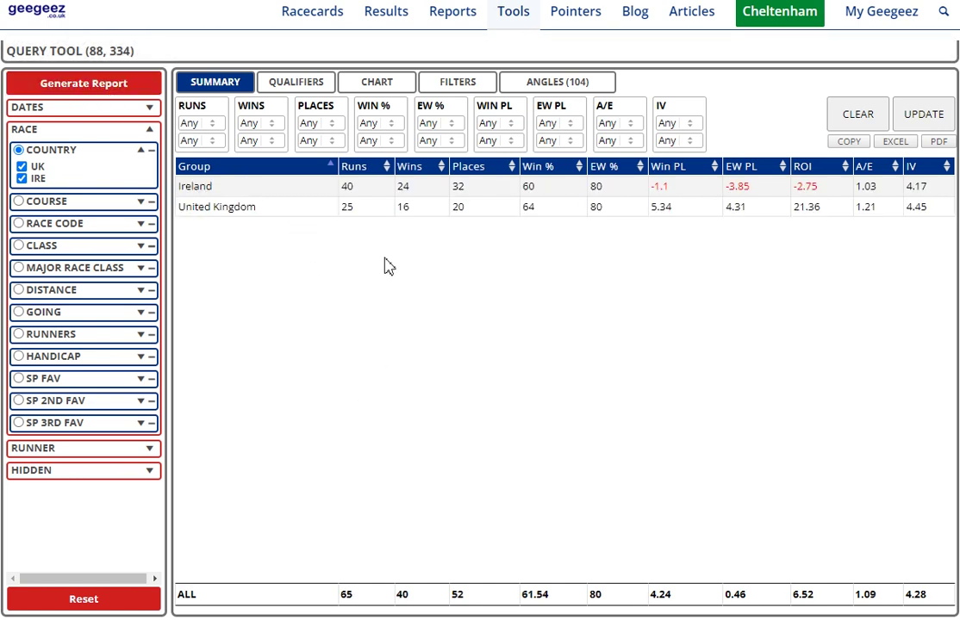
# Open the angle-saving options, select odds rank as the report grouping and show its minimum and maximum limits
pyautogui.click(541, 83)
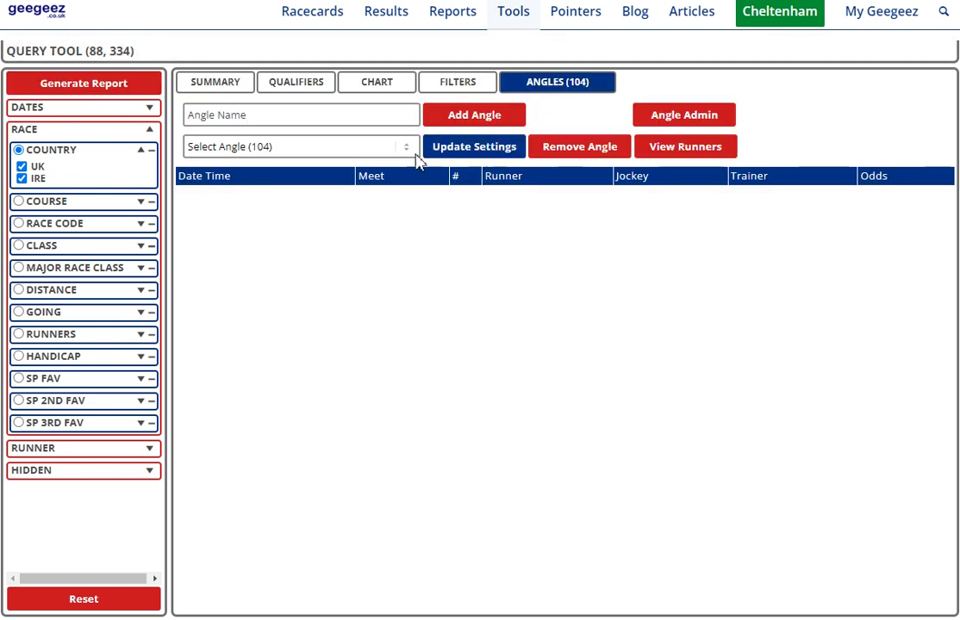
pyautogui.click(265, 117)
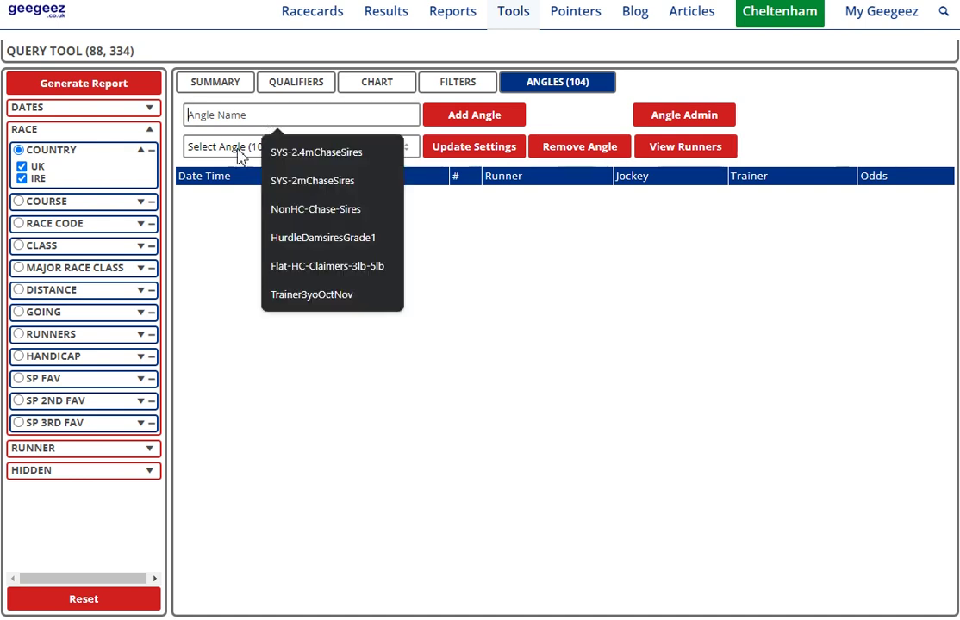
pyautogui.click(147, 453)
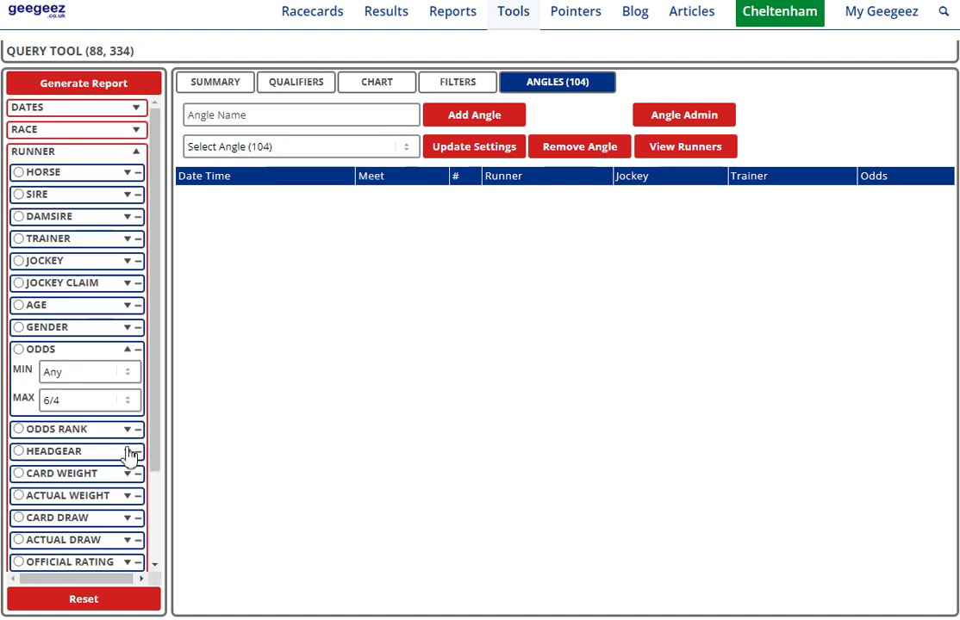
pyautogui.click(19, 430)
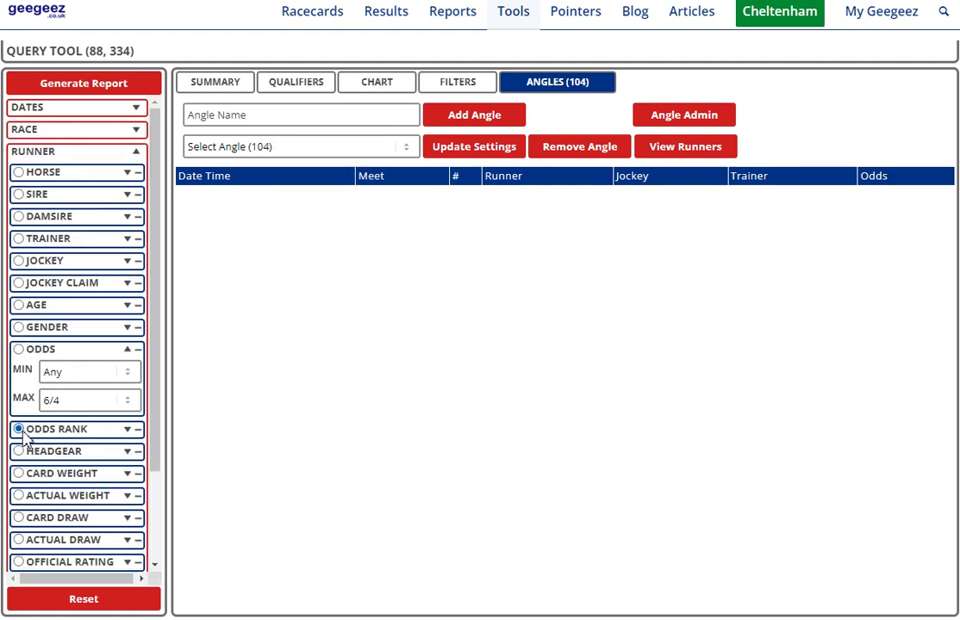
pyautogui.click(126, 429)
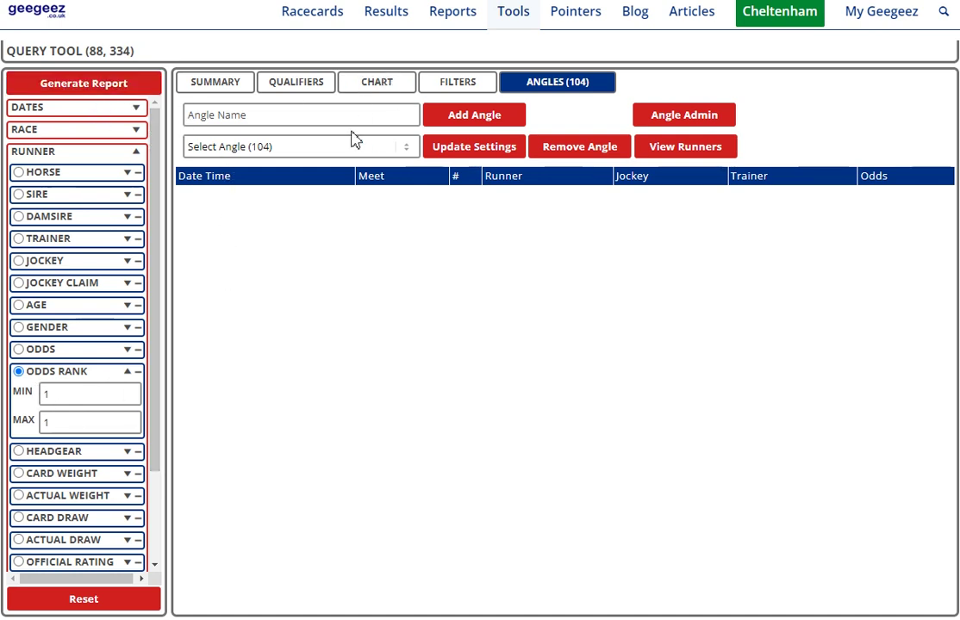
pyautogui.click(319, 120)
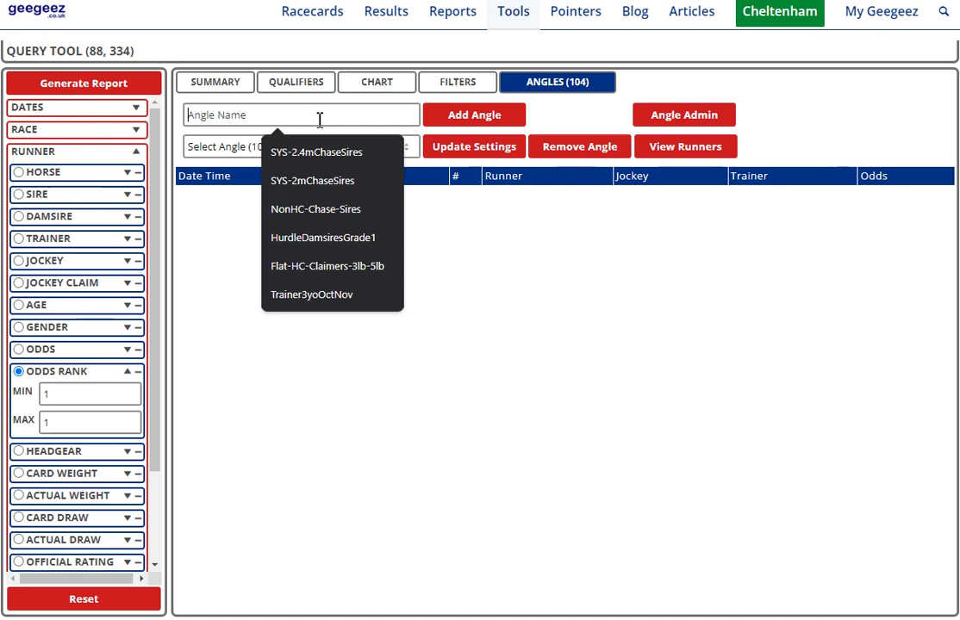
pyautogui.write('FL')
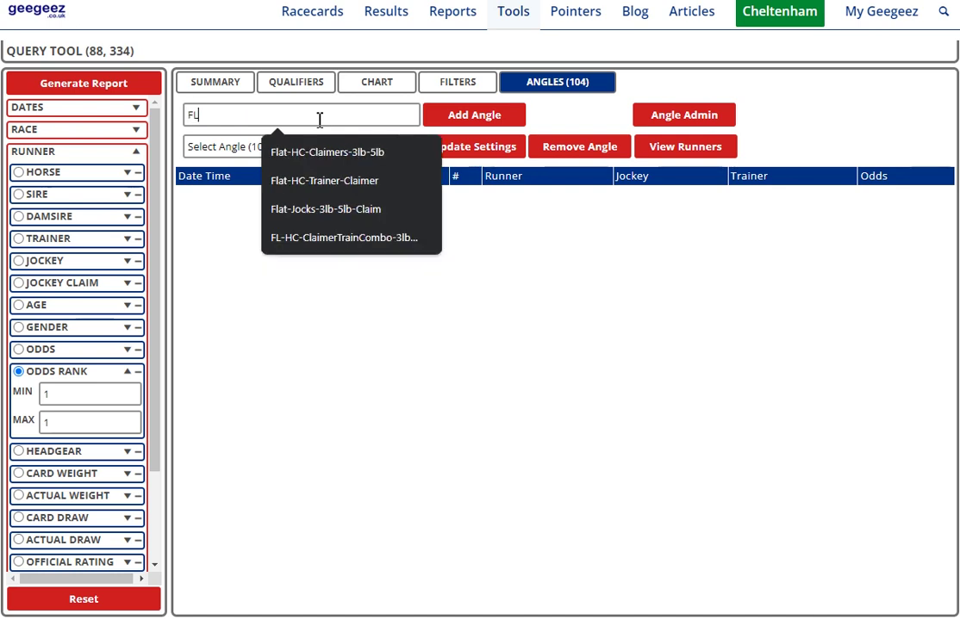
pyautogui.write('-G1G')
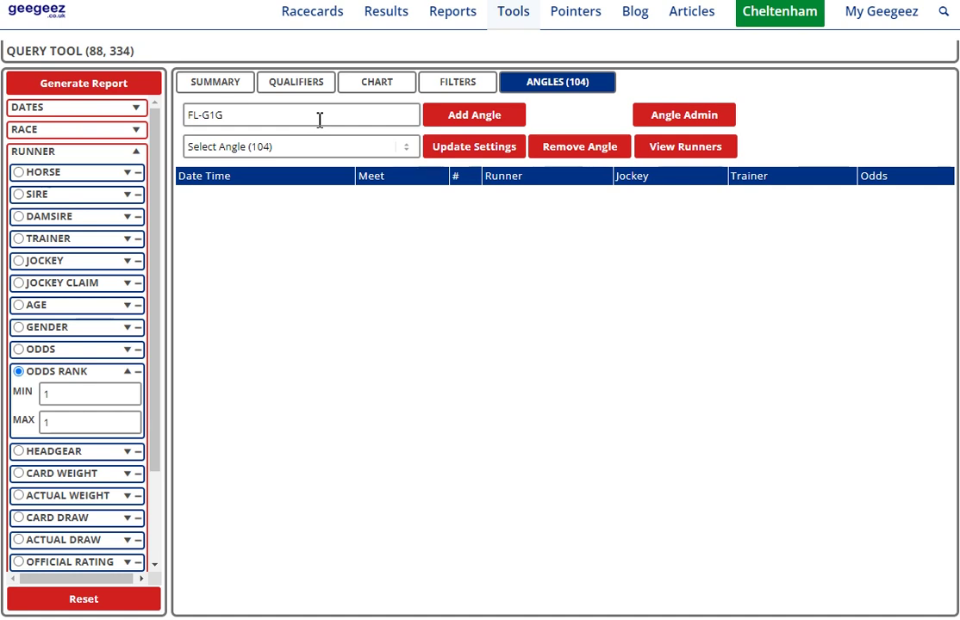
pyautogui.write('2-AObrien')
pyautogui.press('BackSpace')
pyautogui.press('BackSpace')
pyautogui.press('BackSpace')
pyautogui.press('BackSpace')
pyautogui.press('BackSpace')
pyautogui.write('B')
pyautogui.write('Br')
pyautogui.write('<')
pyautogui.write('6/4Fav')
pyautogui.click(442, 126)
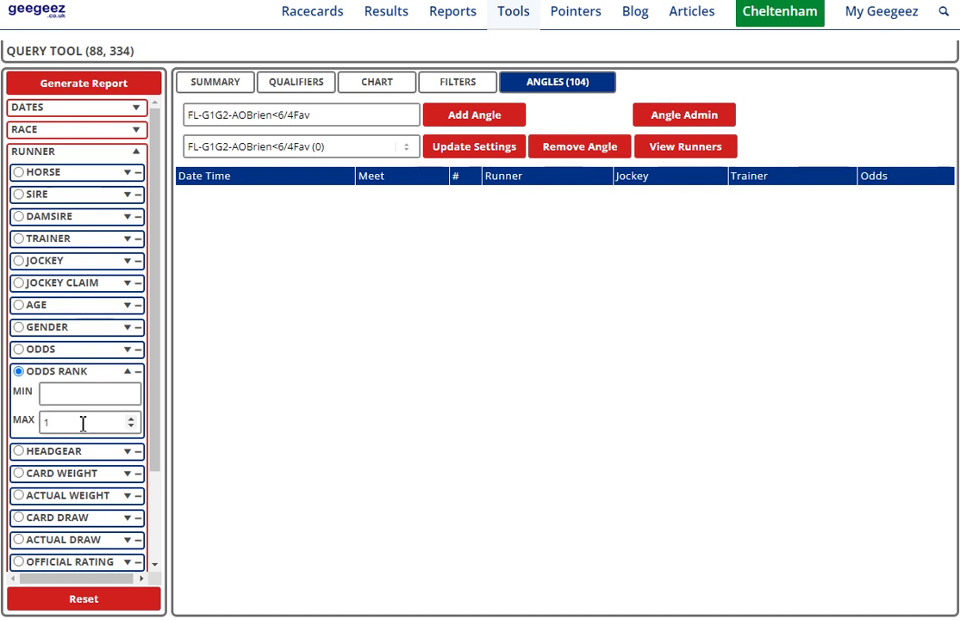
# Remove the odds rank limits, set the maximum odds to Any and regenerate the report
pyautogui.click(129, 351)
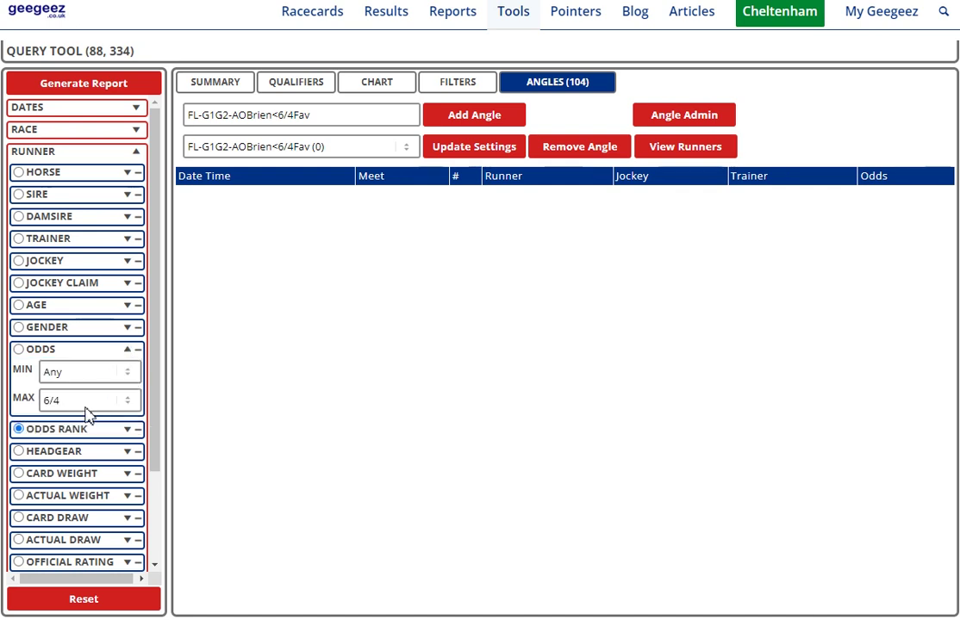
pyautogui.click(111, 402)
pyautogui.scroll(5, 120, 103)
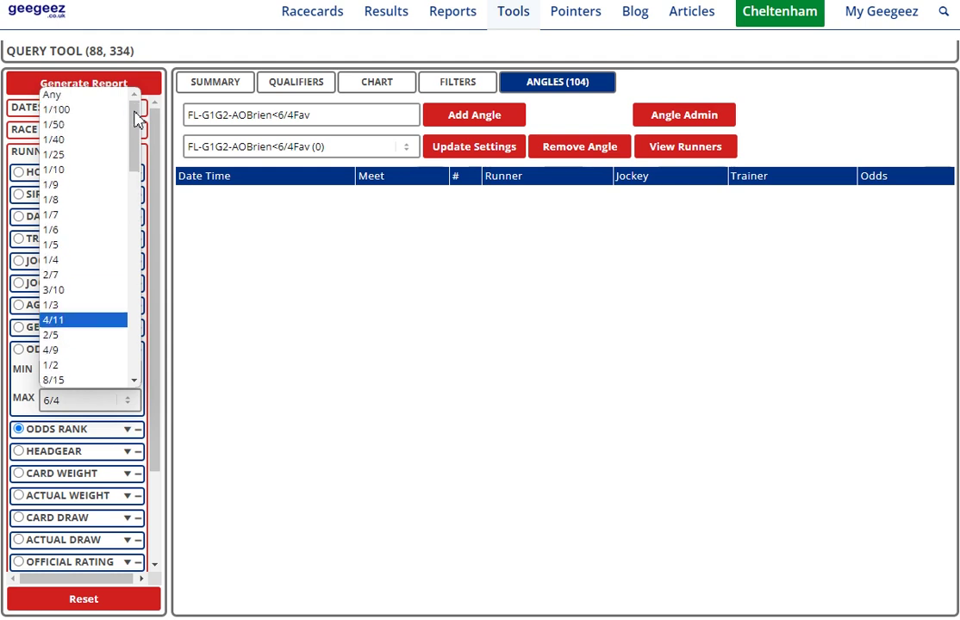
pyautogui.click(83, 101)
pyautogui.click(85, 89)
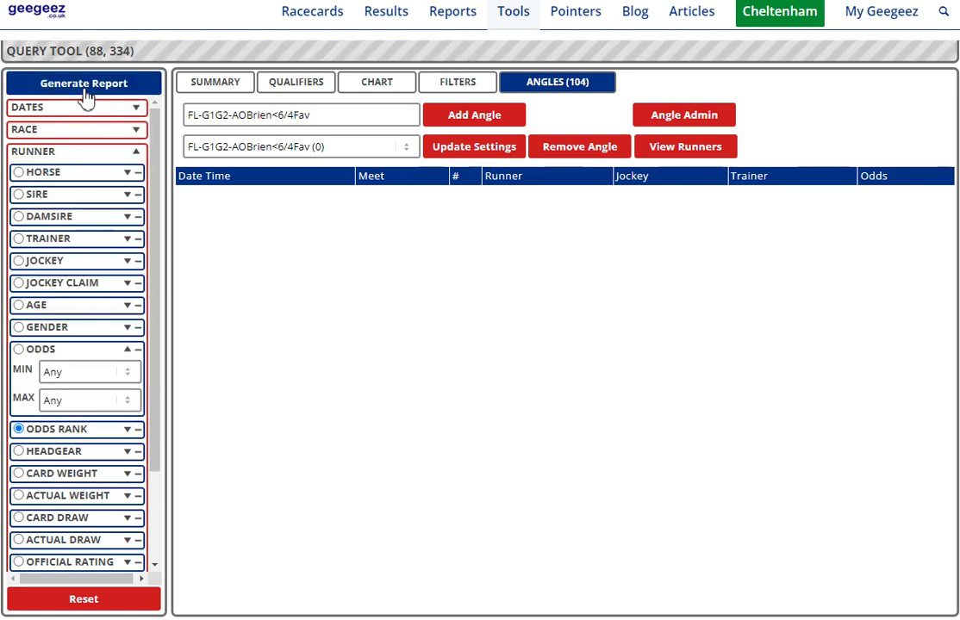
pyautogui.click(465, 153)
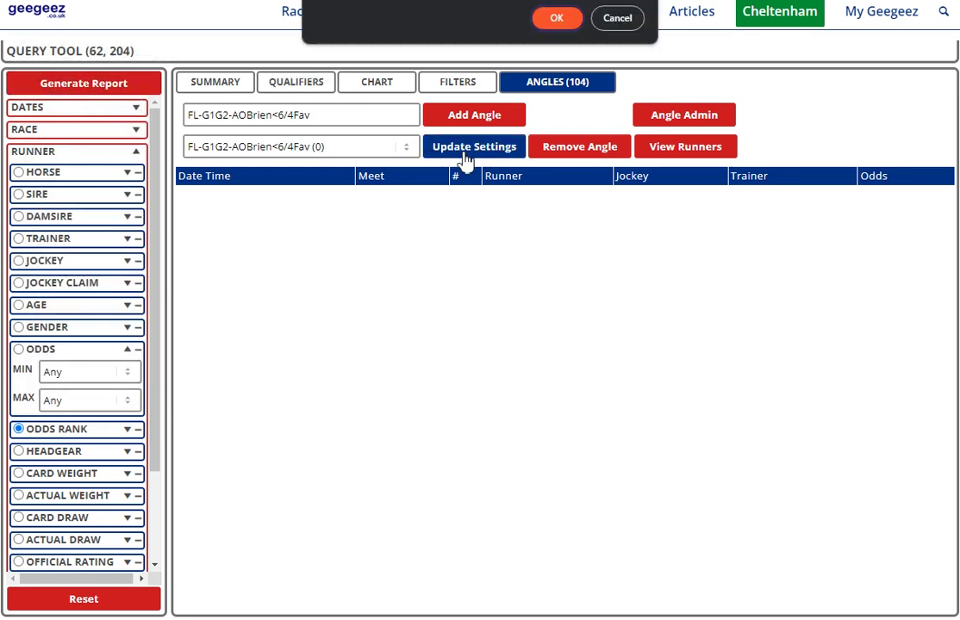
pyautogui.click(554, 18)
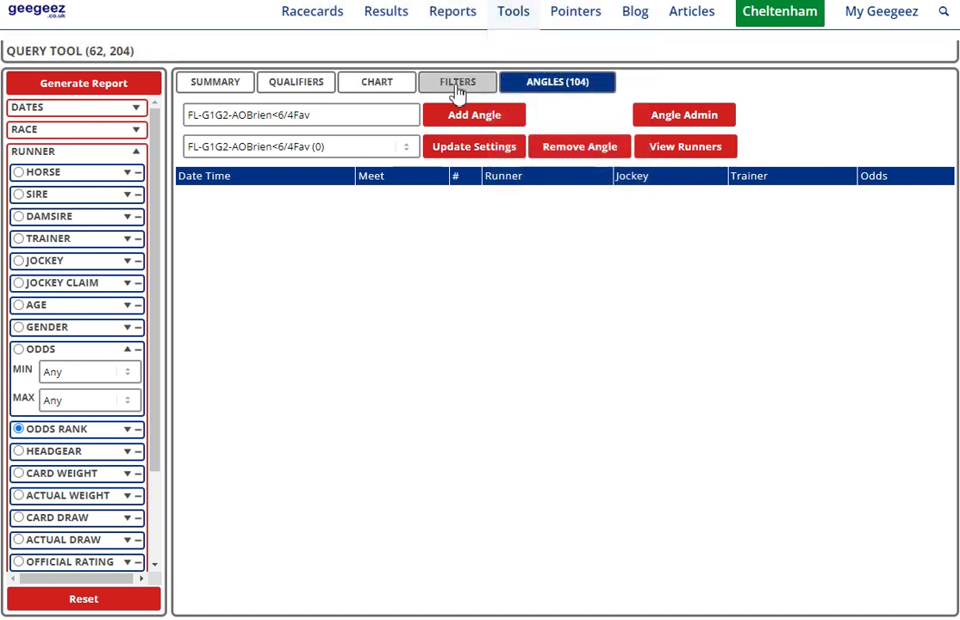
pyautogui.click(457, 91)
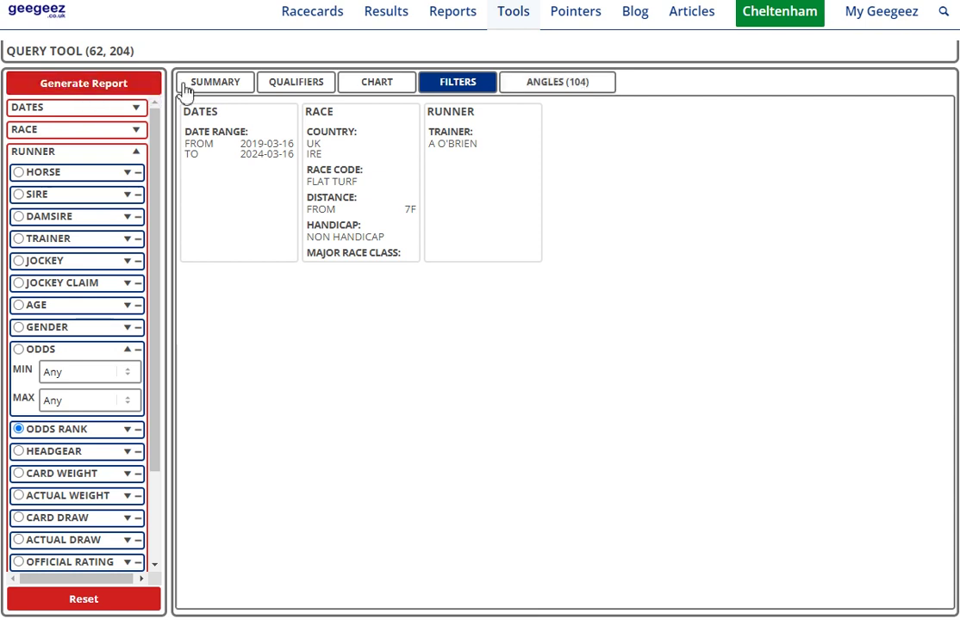
# Reset all filters and restrict the country to UK and IRE
pyautogui.click(127, 608)
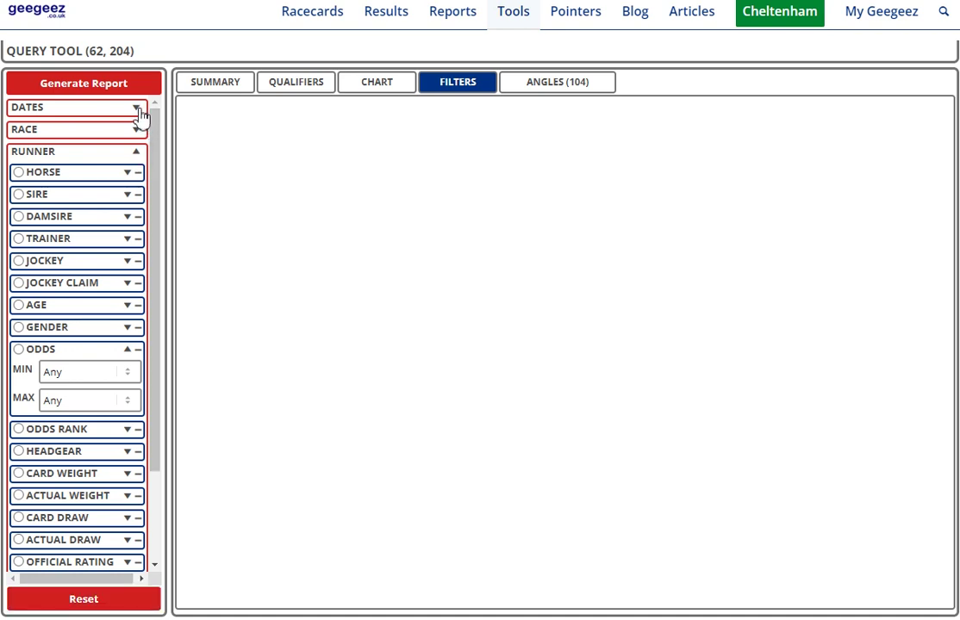
pyautogui.click(134, 152)
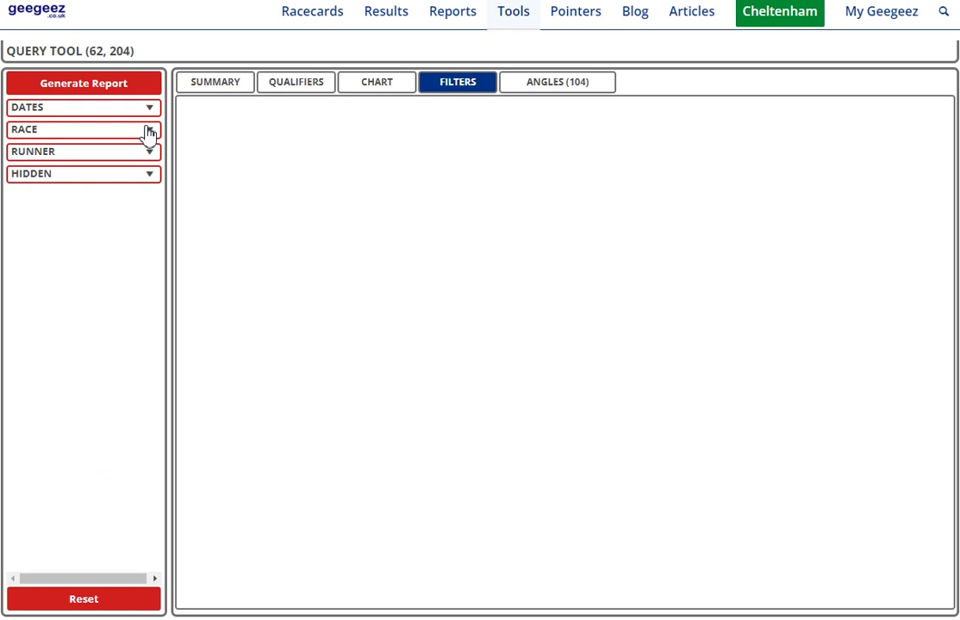
pyautogui.click(150, 110)
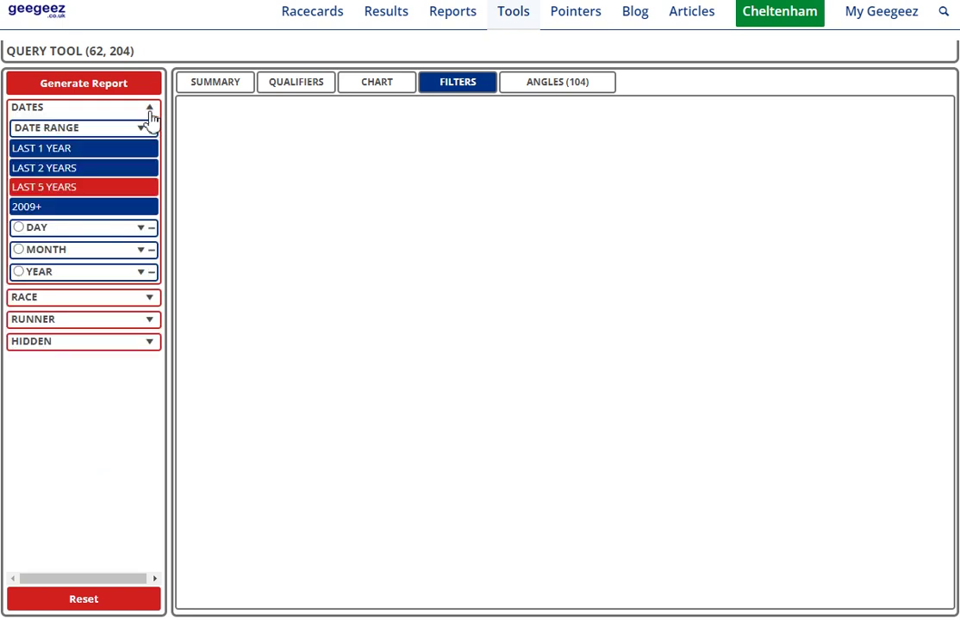
pyautogui.click(151, 297)
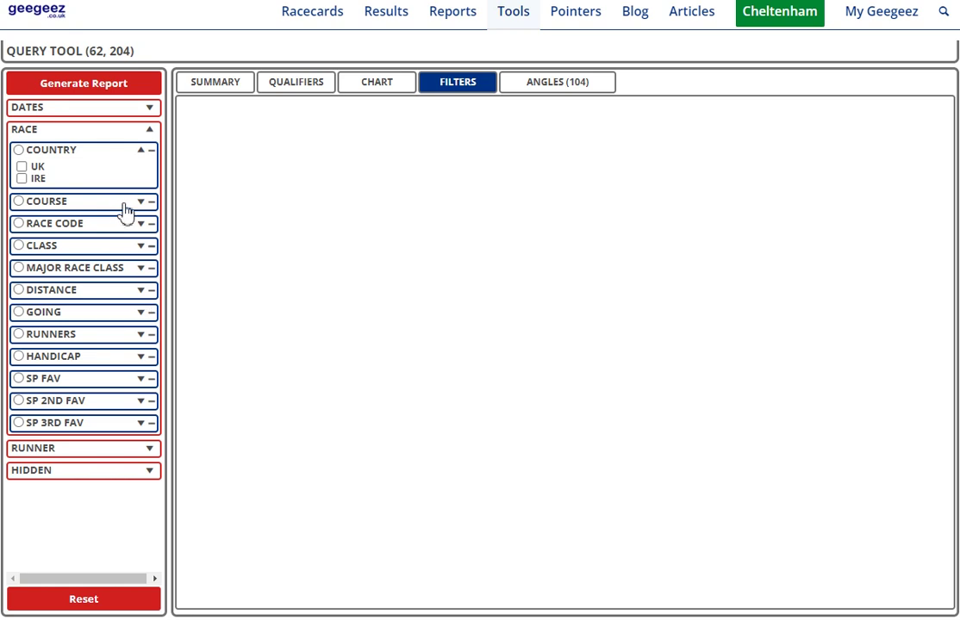
pyautogui.click(21, 167)
pyautogui.click(22, 179)
# Restrict the race code to Flat Turf and the major race class to G1 and G2
pyautogui.click(141, 226)
pyautogui.moveTo(69, 212); pyautogui.dragTo(21, 211)
pyautogui.click(21, 211)
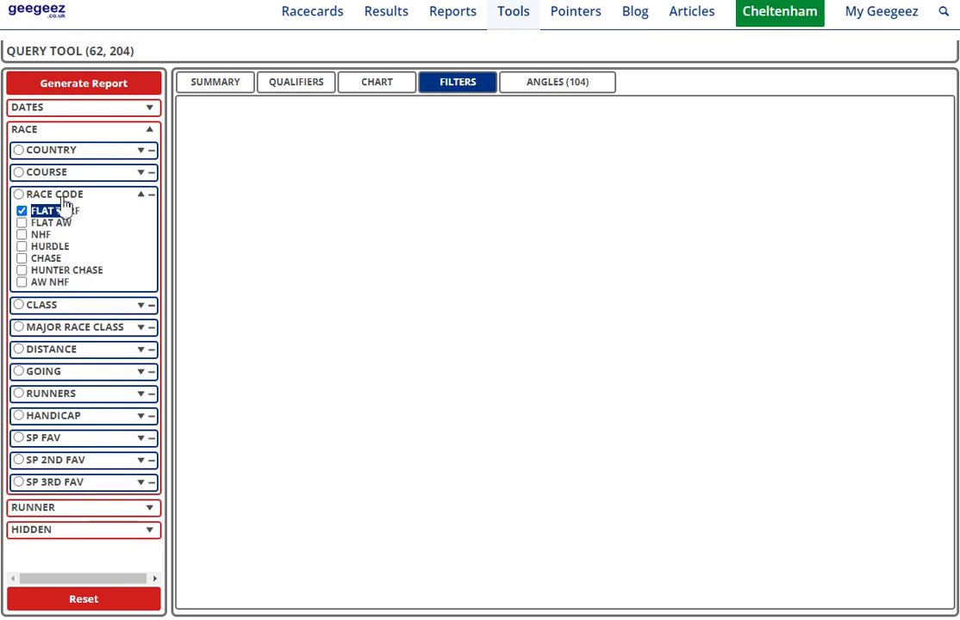
pyautogui.click(141, 195)
pyautogui.click(142, 240)
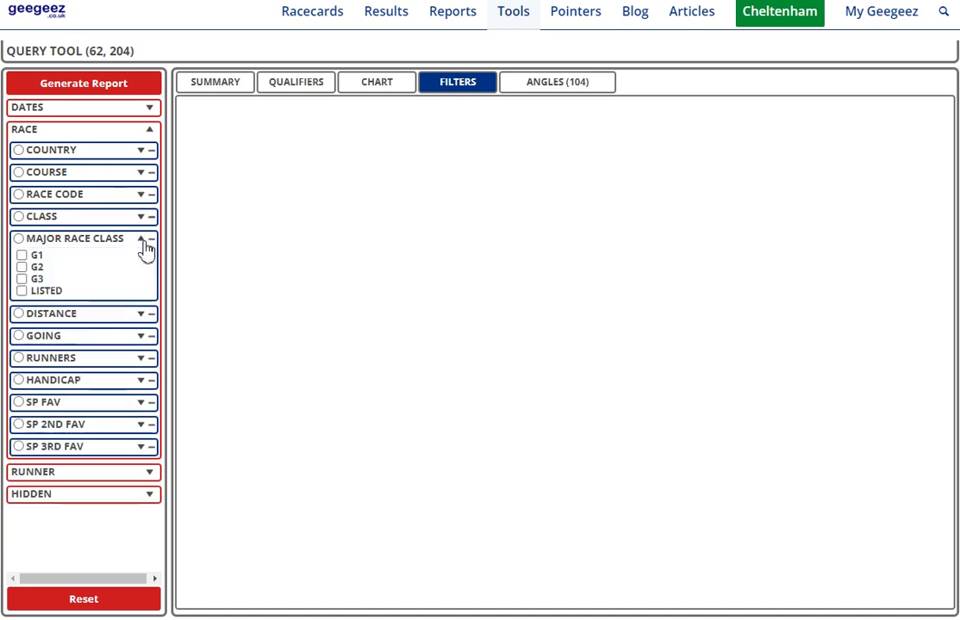
pyautogui.click(21, 255)
pyautogui.click(21, 268)
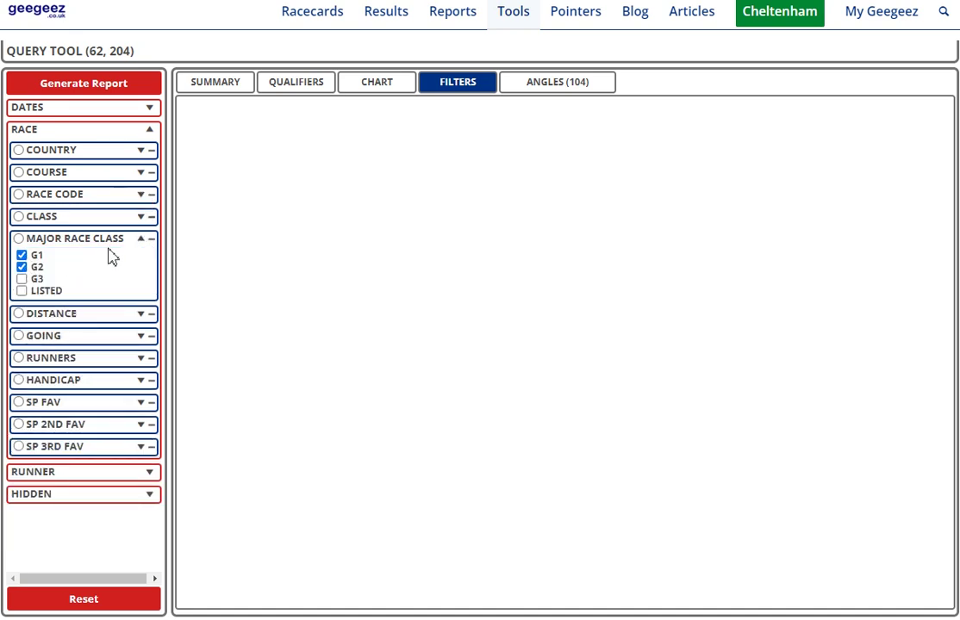
# Limit the runners to a maximum odds rank of 1, leaving the distance range at Any
pyautogui.click(141, 316)
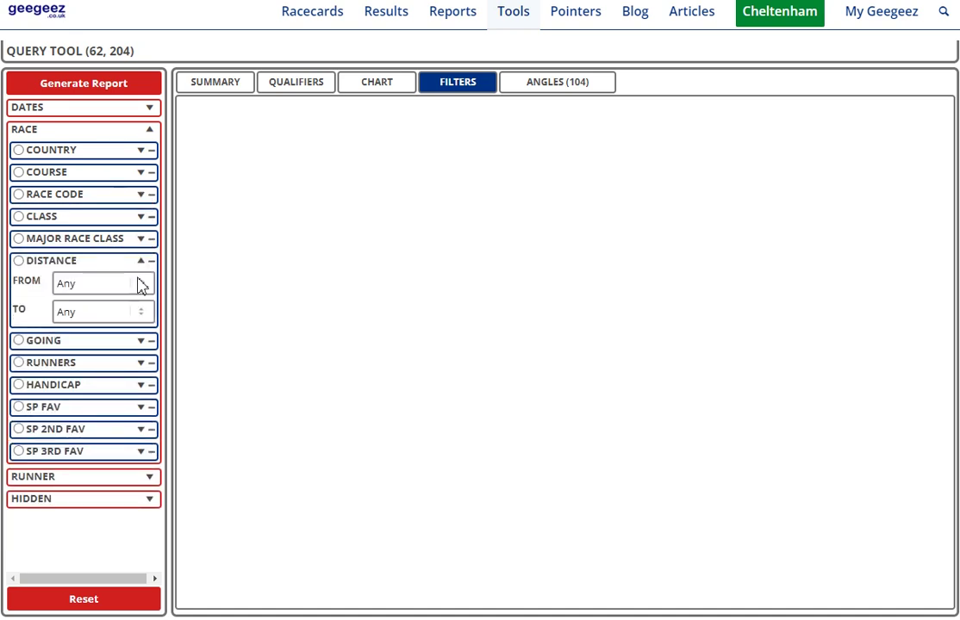
pyautogui.click(141, 284)
pyautogui.click(142, 284)
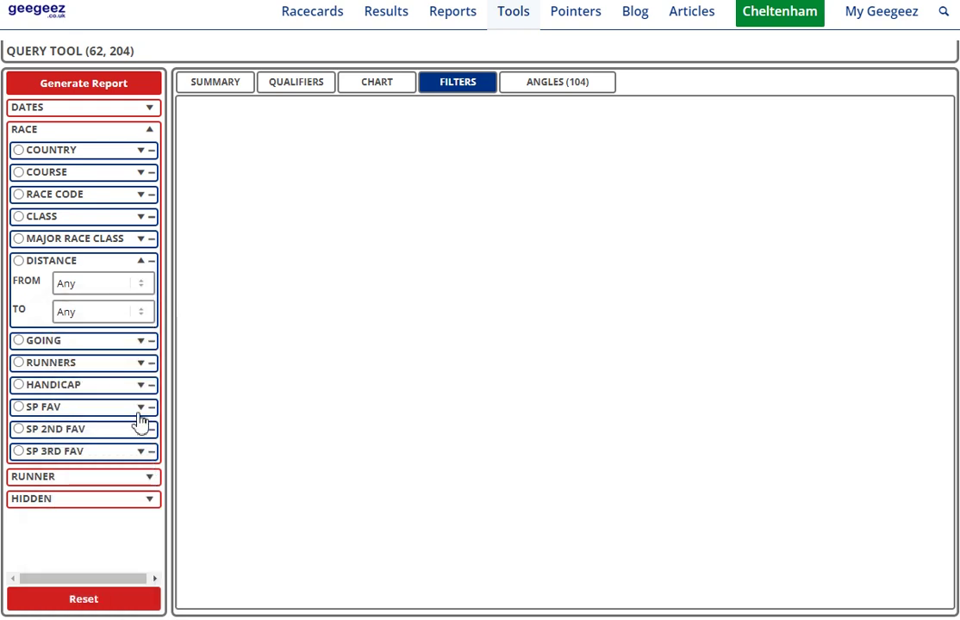
pyautogui.click(145, 483)
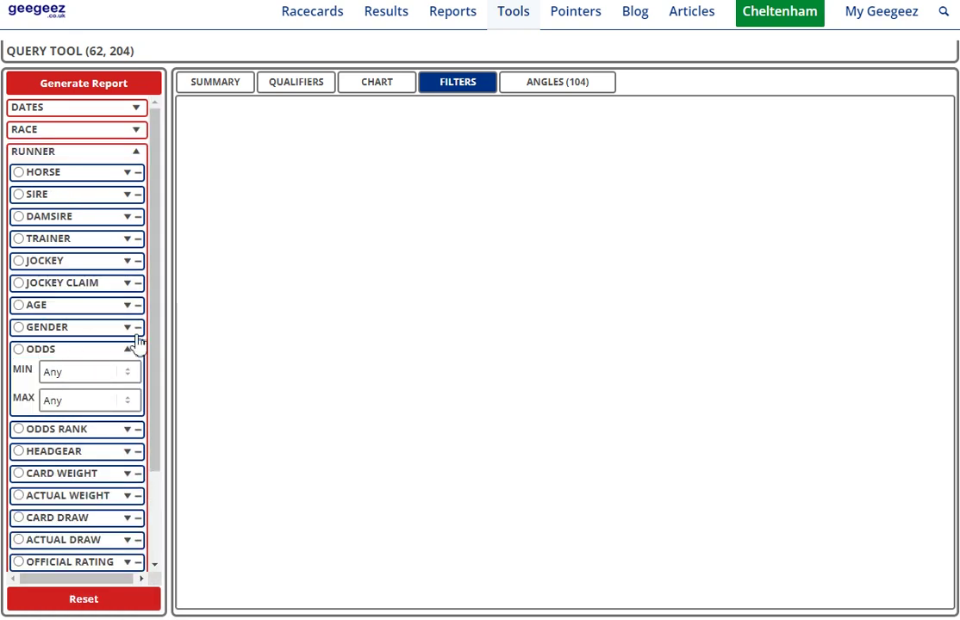
pyautogui.click(127, 429)
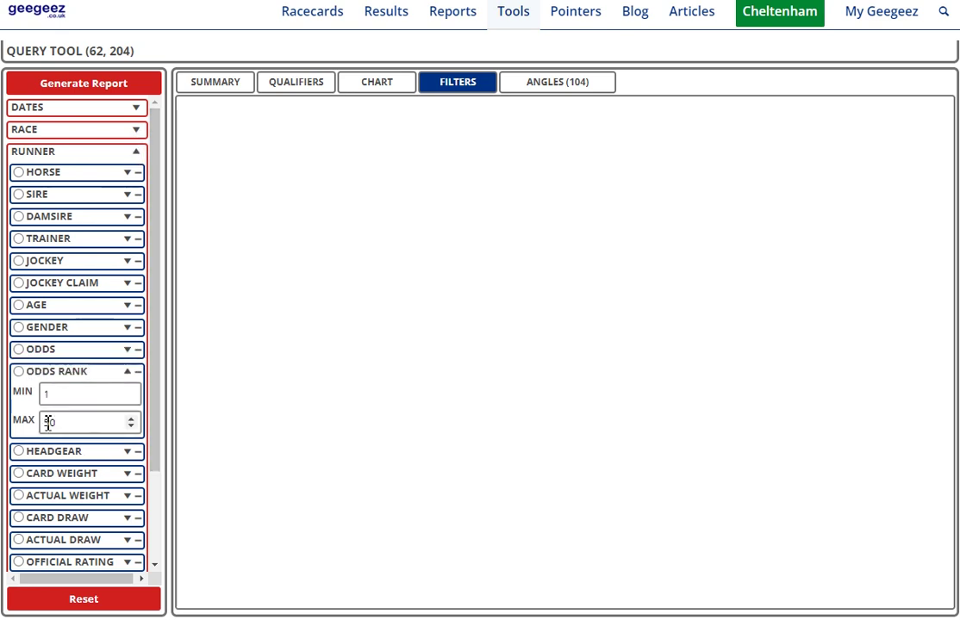
pyautogui.write('1')
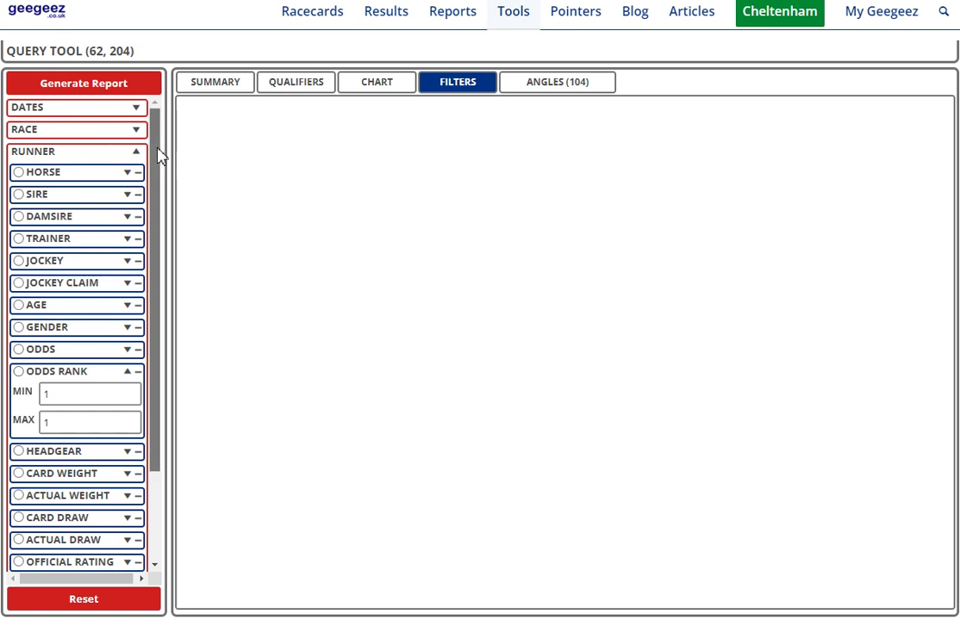
pyautogui.scroll(-2, 158, 155)
pyautogui.scroll(3, 151, 184)
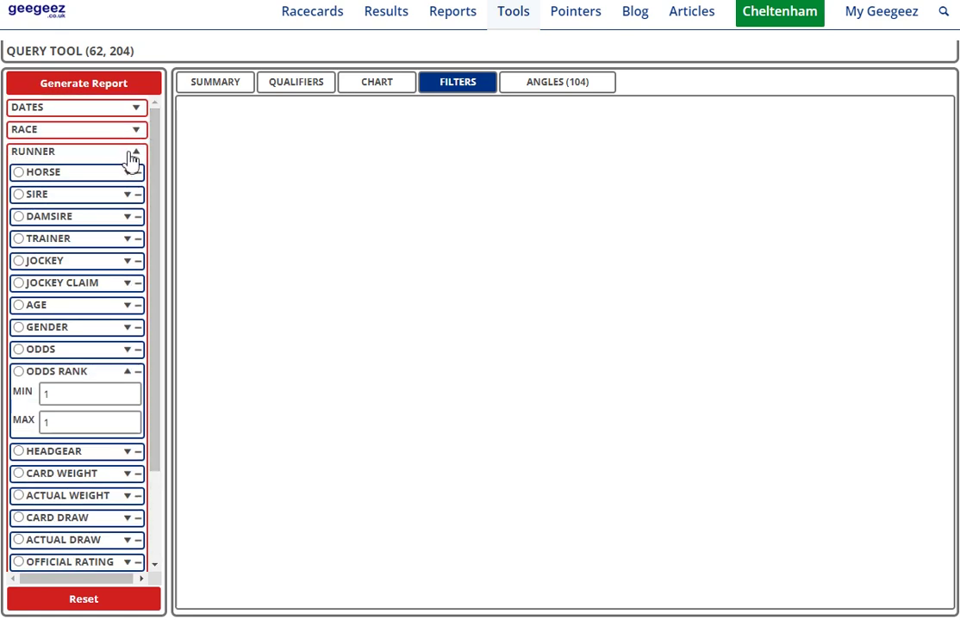
# Group the results by distance, regenerate the report and view its summary
pyautogui.click(132, 151)
pyautogui.click(136, 130)
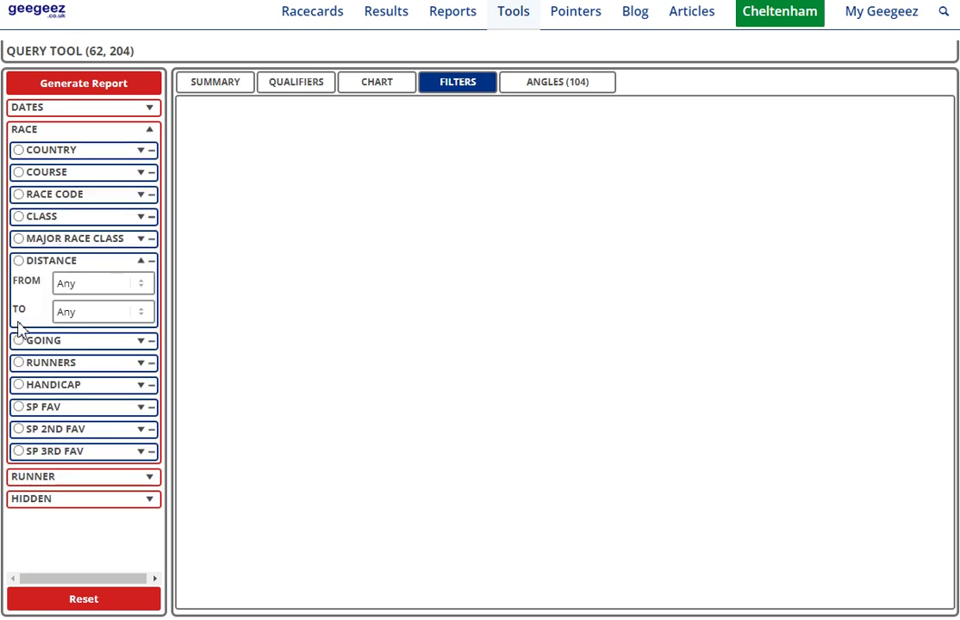
pyautogui.click(19, 262)
pyautogui.click(76, 85)
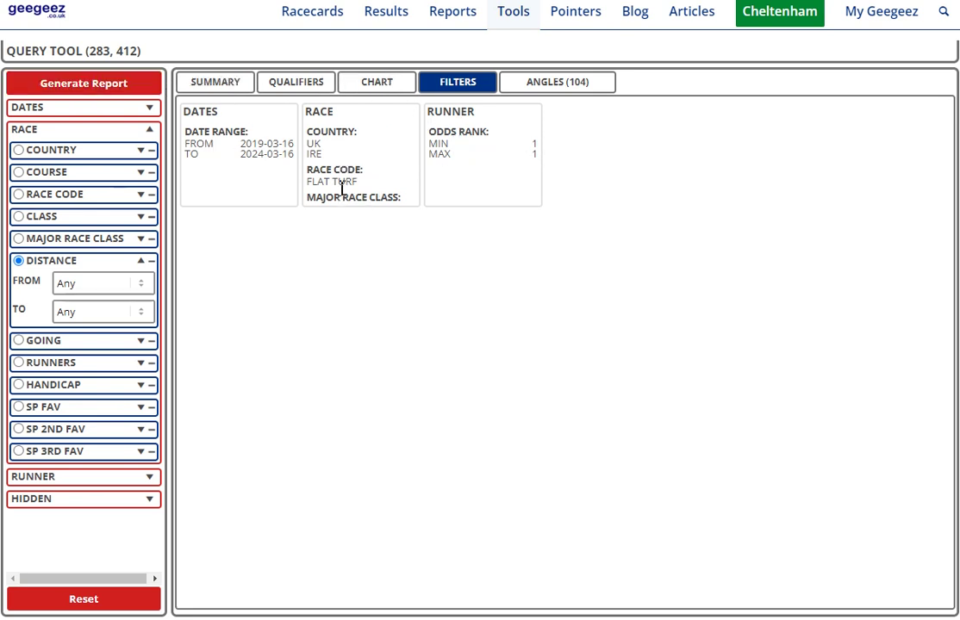
pyautogui.click(214, 82)
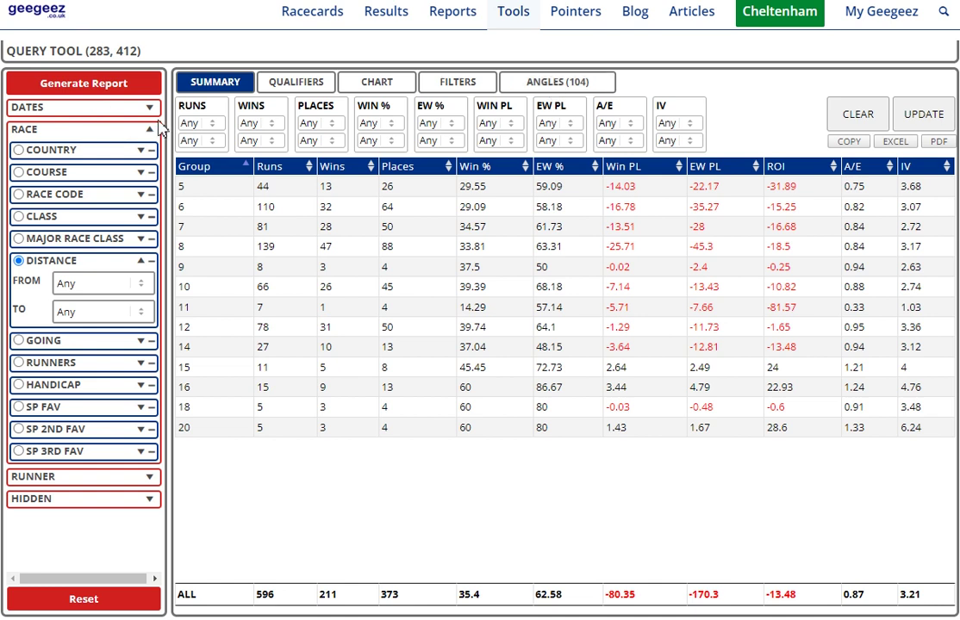
# Check the handicap filter, then try widening the maximum odds rank to 3 and regenerate the report by distance
pyautogui.click(142, 254)
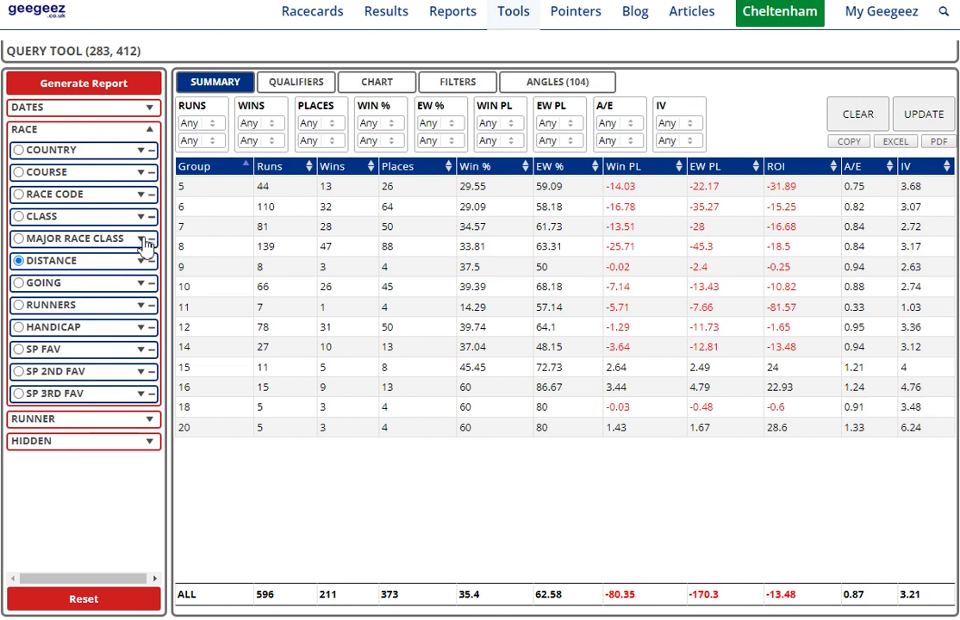
pyautogui.click(141, 328)
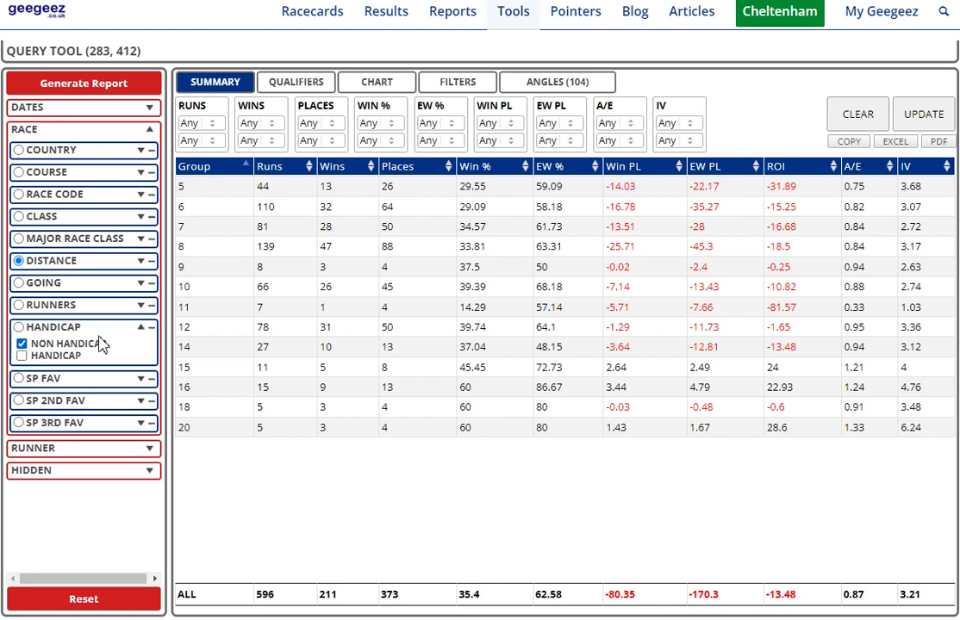
pyautogui.click(141, 327)
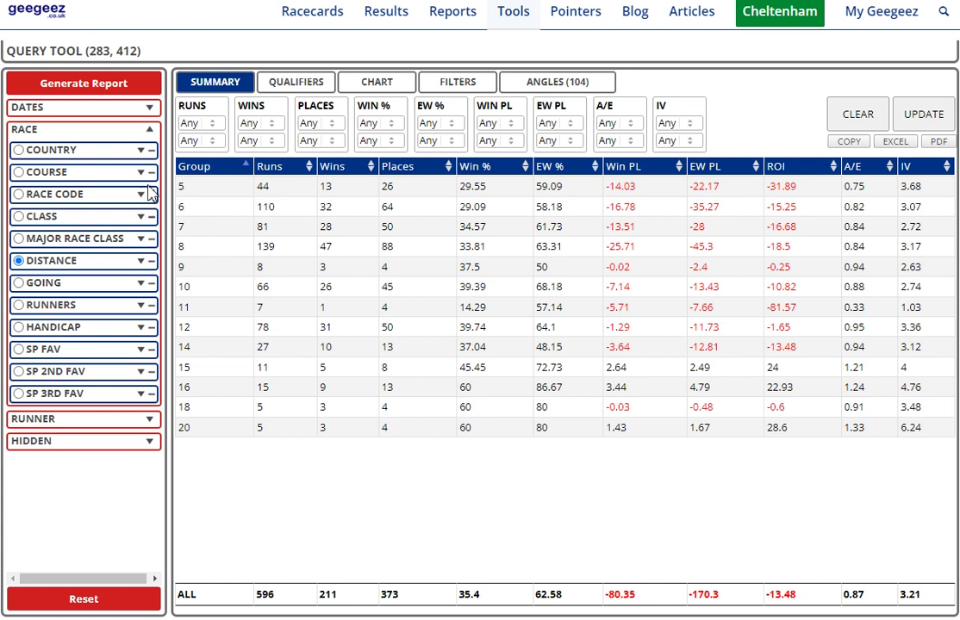
pyautogui.click(151, 422)
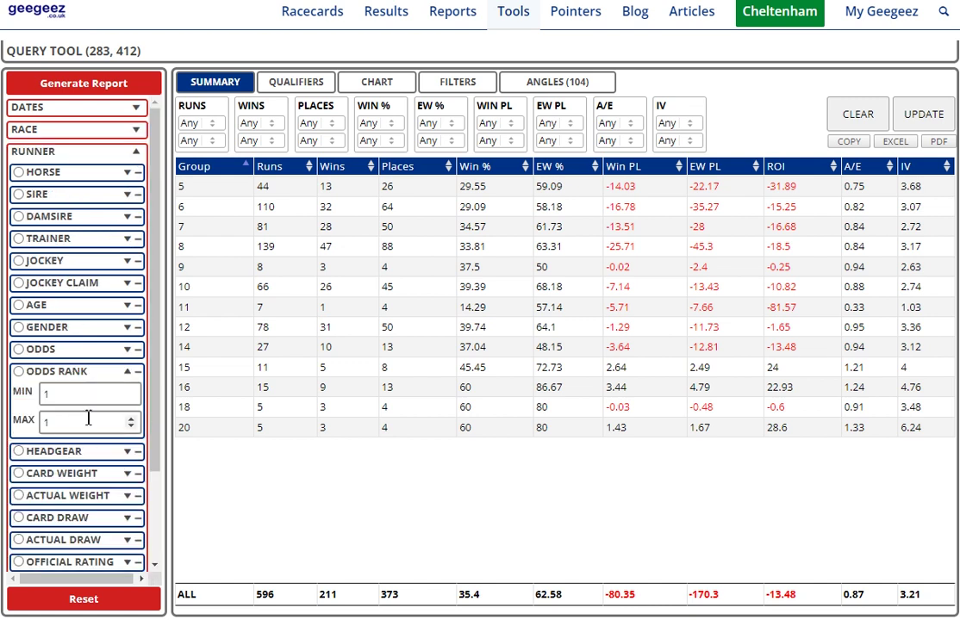
pyautogui.click(131, 85)
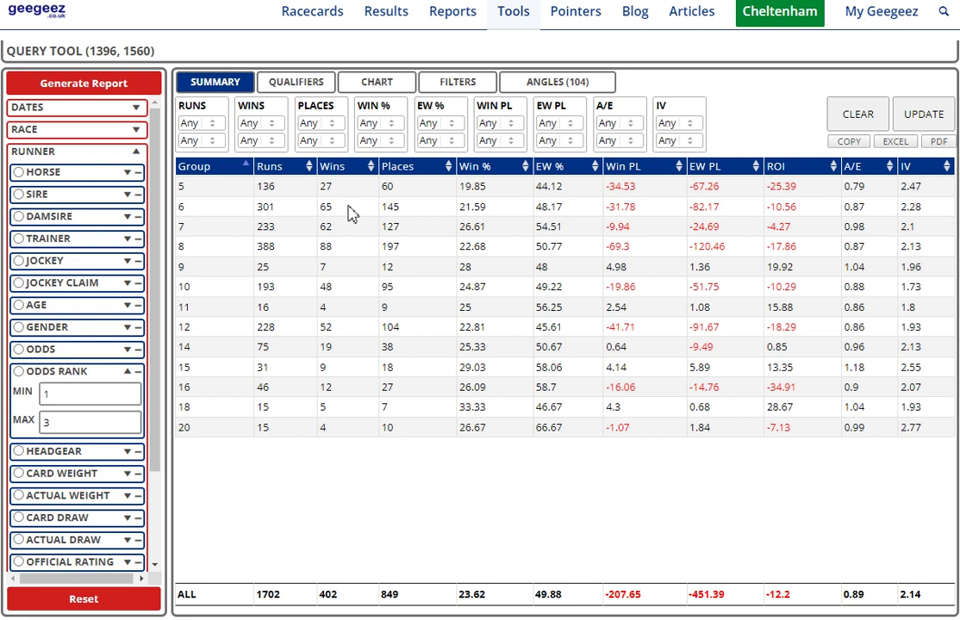
# Group the results by odds, set the maximum odds rank to 1 and regenerate the report
pyautogui.click(129, 352)
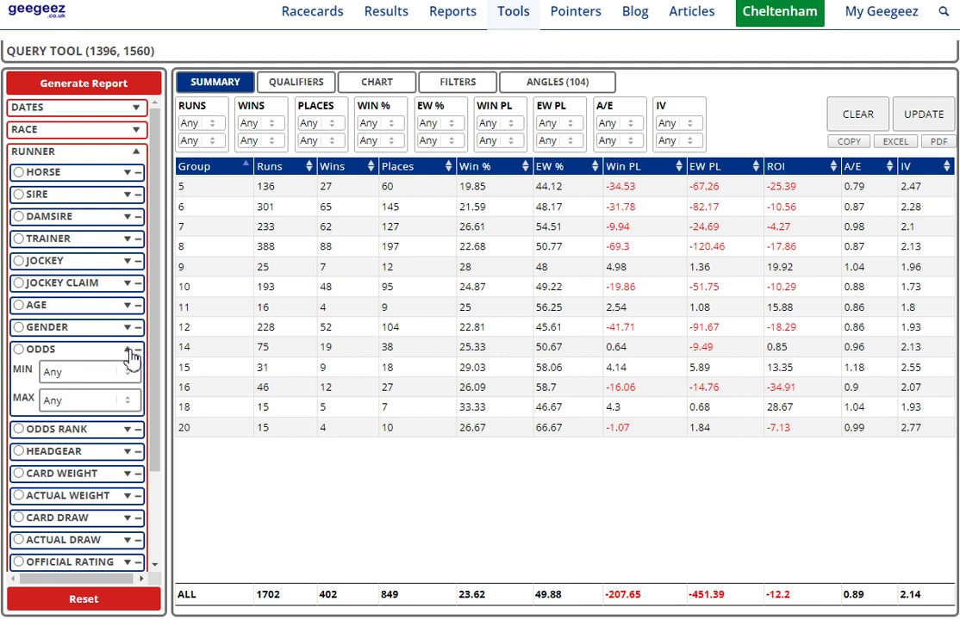
pyautogui.click(19, 350)
pyautogui.click(127, 430)
pyautogui.click(86, 424)
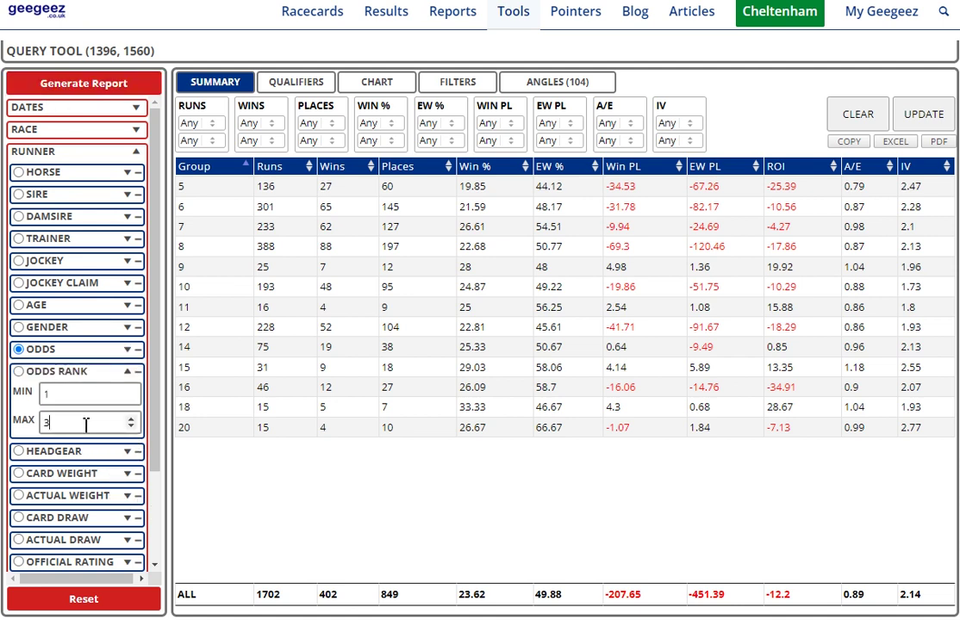
pyautogui.write('1')
pyautogui.click(149, 92)
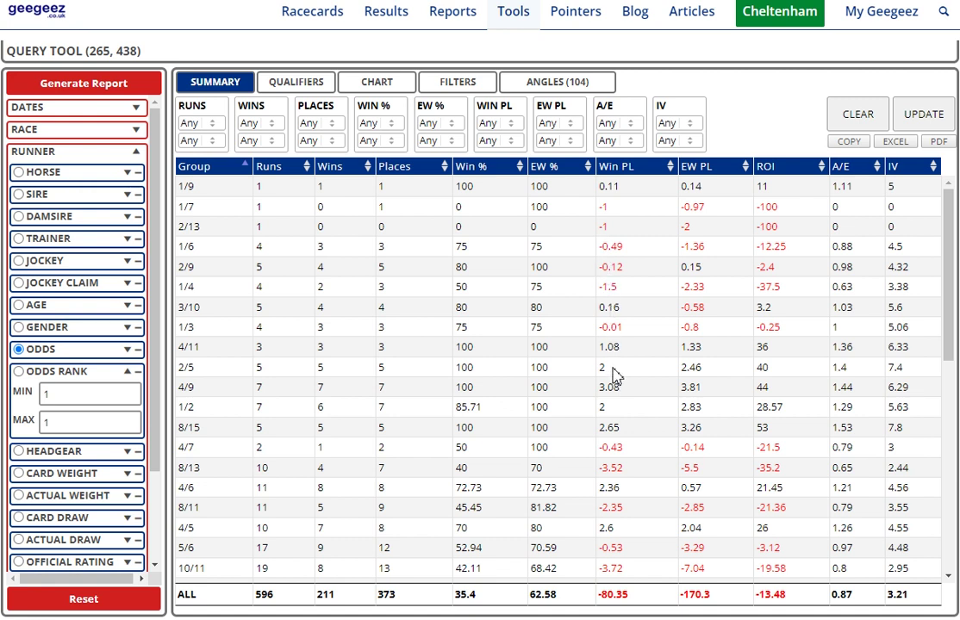
# Examine the favourites' win profit and loss across the individual odds groups, from shortest to longest prices
pyautogui.scroll(-2, 630, 383)
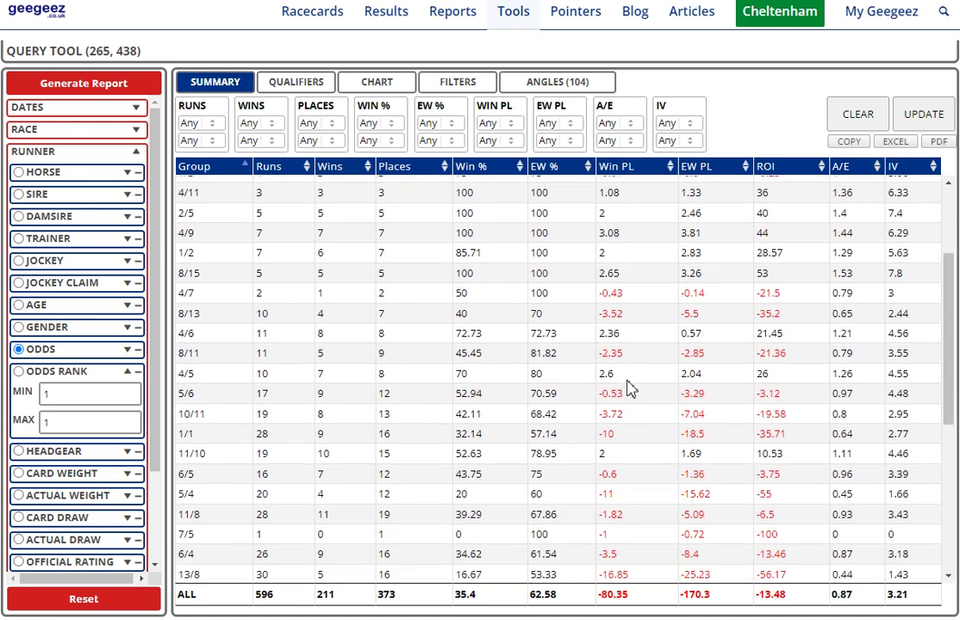
pyautogui.scroll(-1, 629, 390)
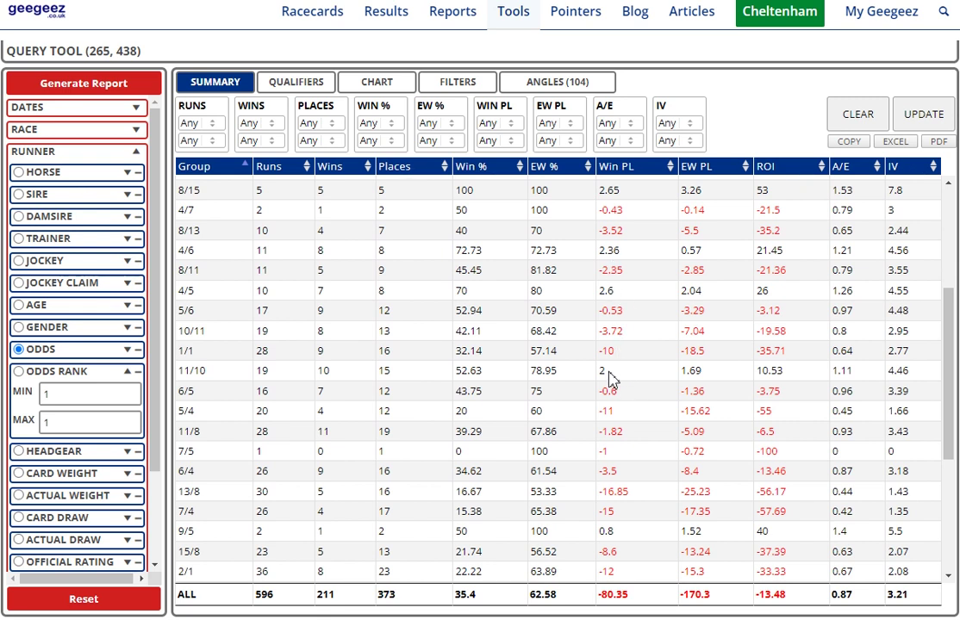
pyautogui.scroll(-1, 611, 379)
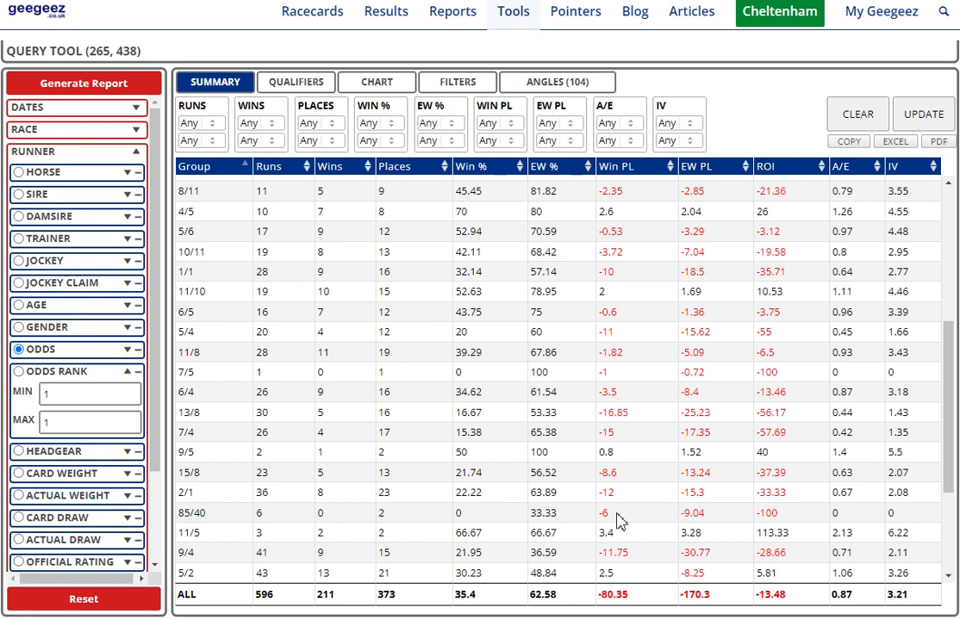
pyautogui.scroll(-2, 617, 520)
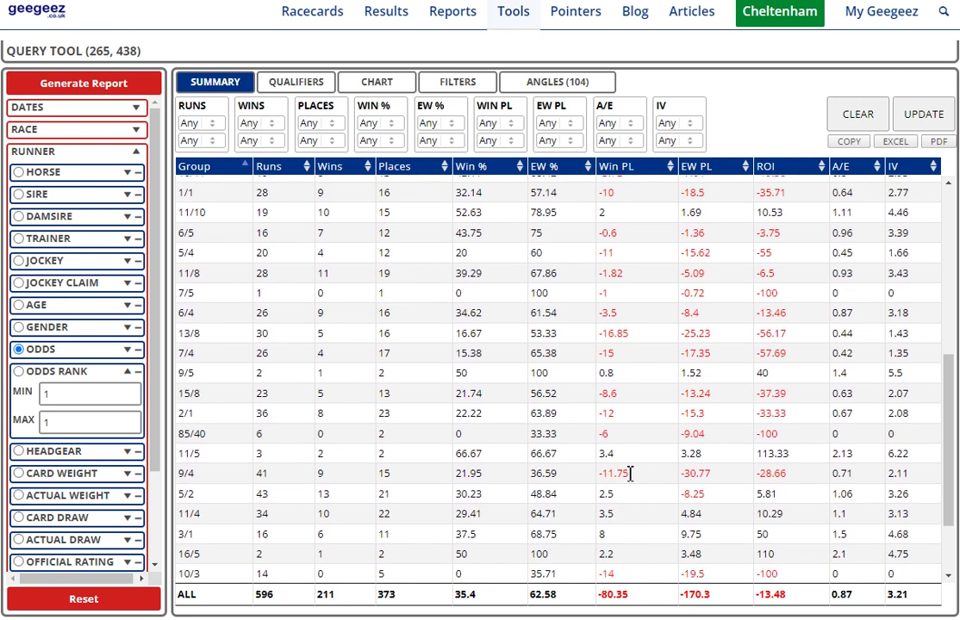
pyautogui.scroll(2, 624, 421)
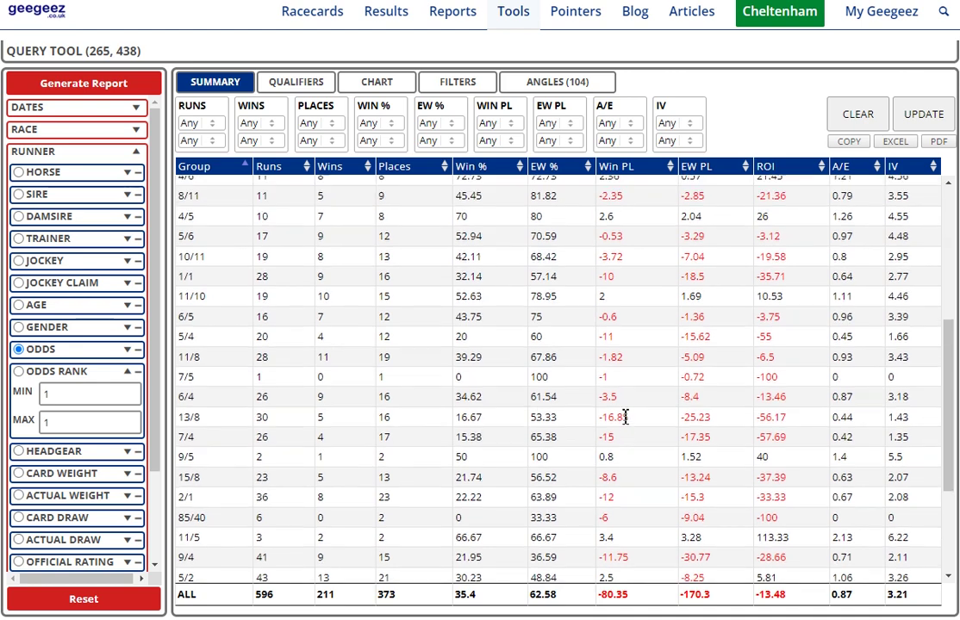
pyautogui.scroll(2, 627, 411)
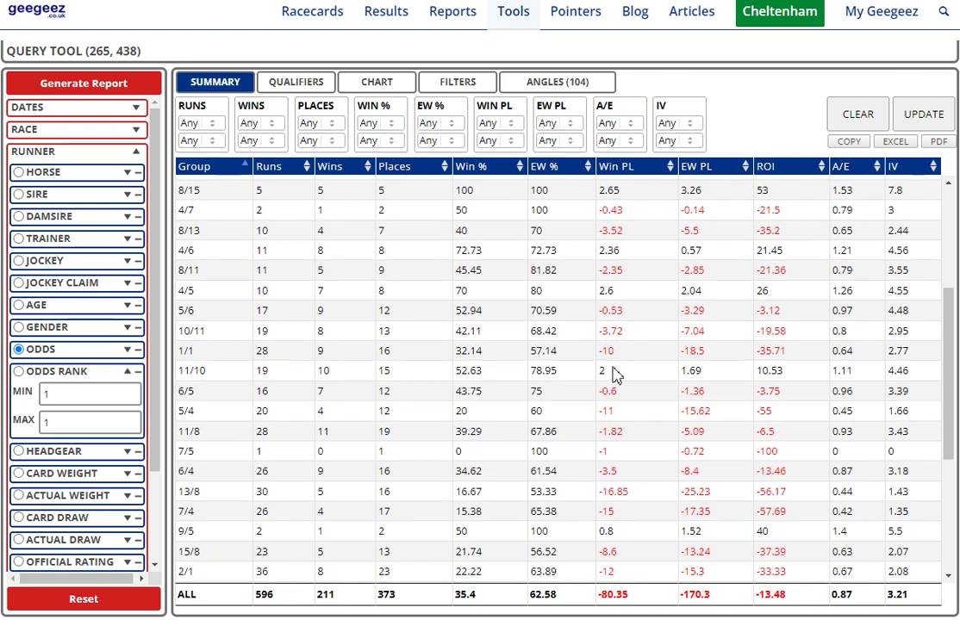
pyautogui.scroll(6, 612, 319)
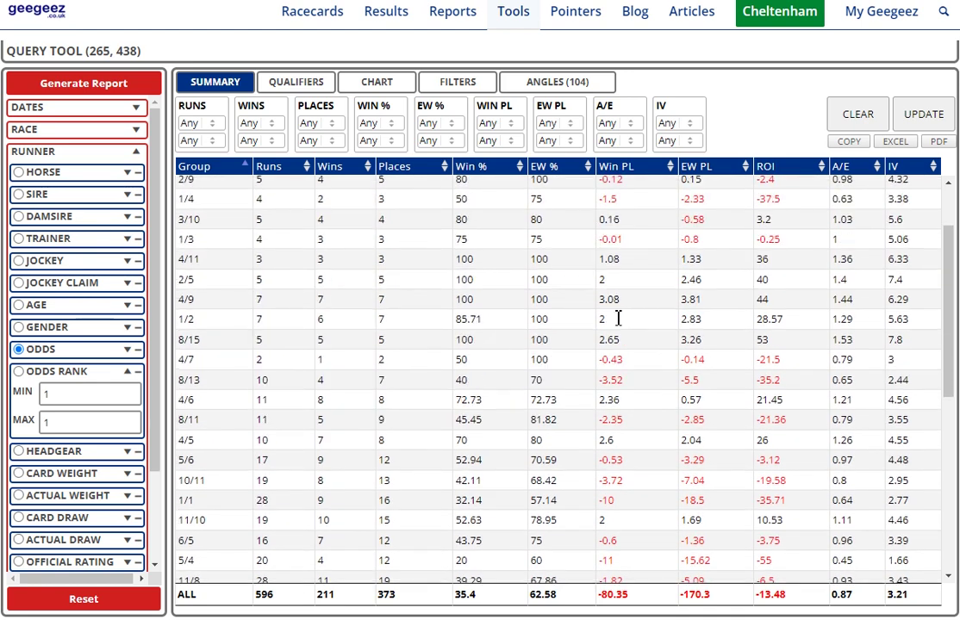
pyautogui.scroll(-2, 617, 325)
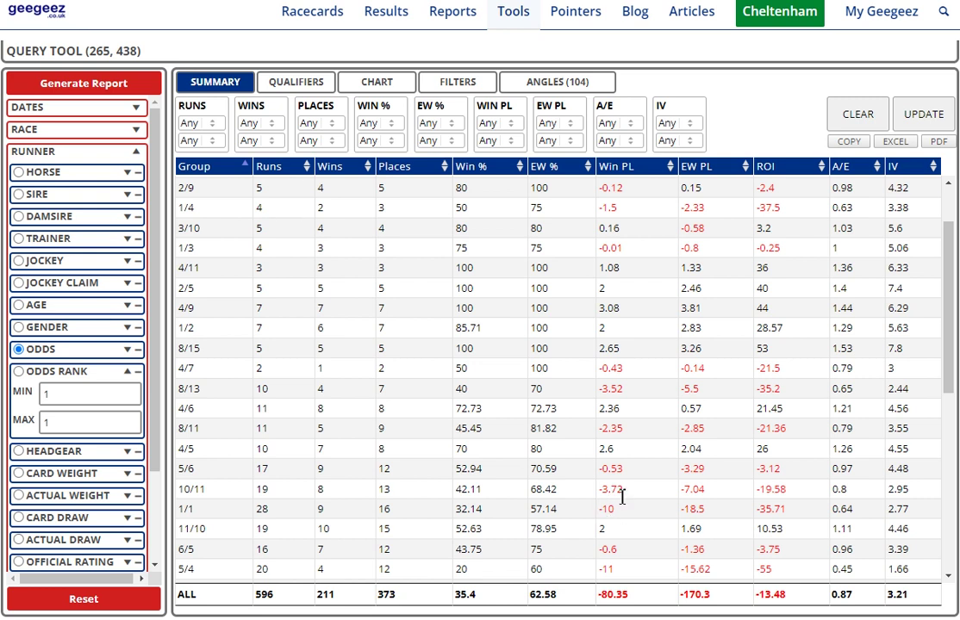
pyautogui.scroll(-1, 622, 497)
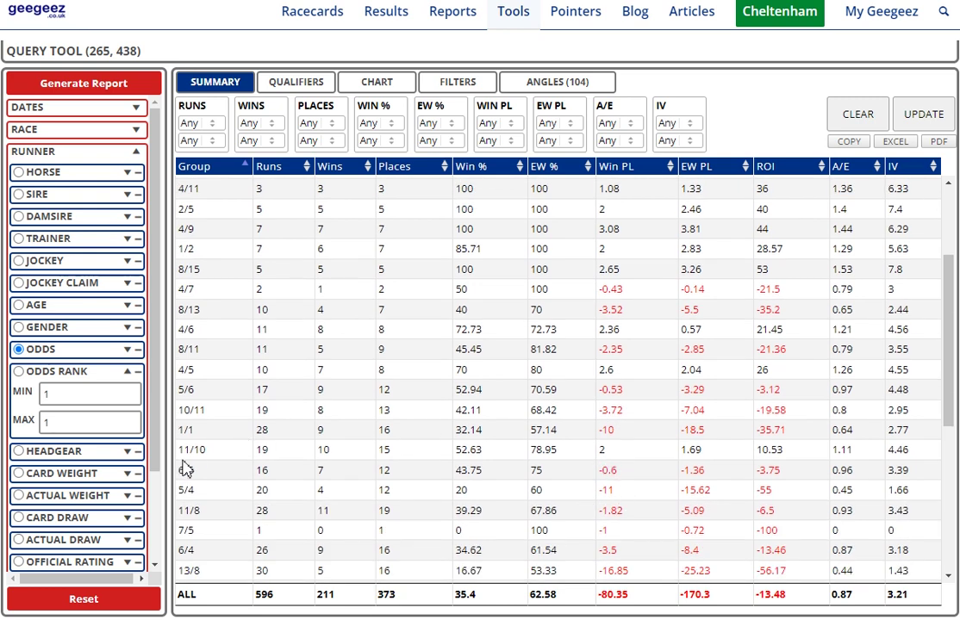
pyautogui.scroll(-1, 608, 455)
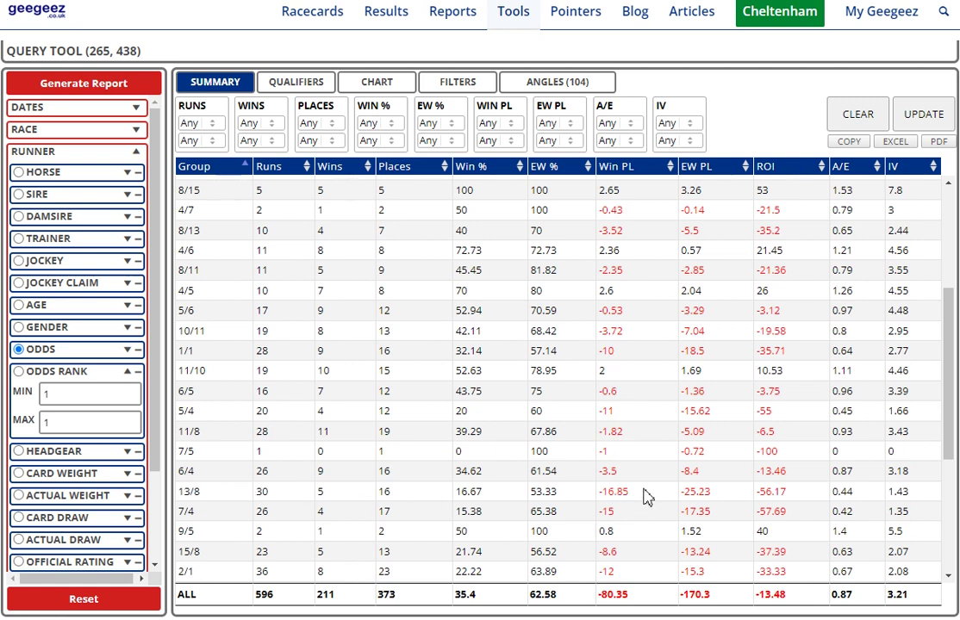
pyautogui.scroll(-1, 639, 481)
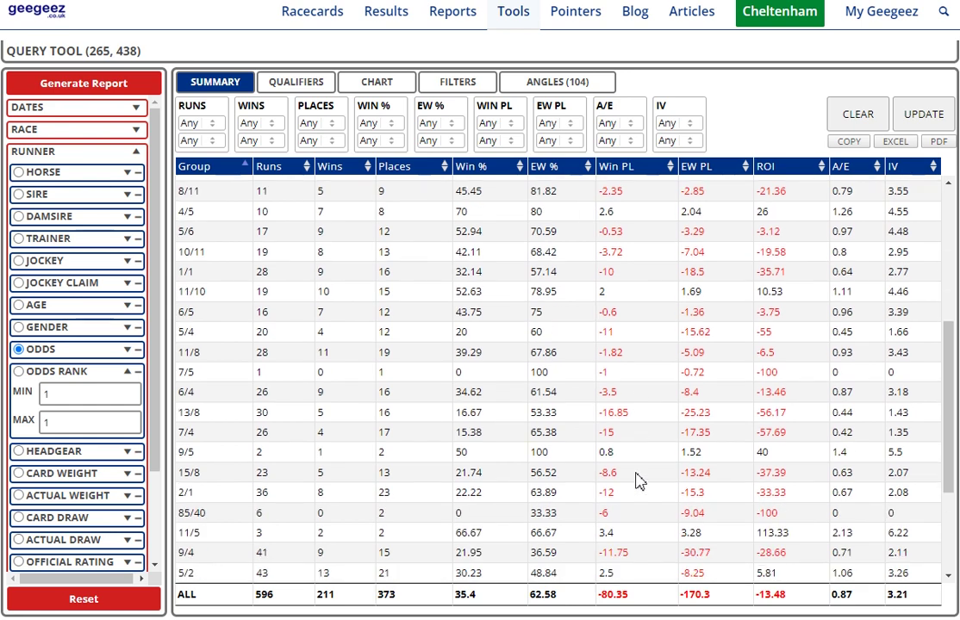
pyautogui.scroll(-2, 638, 482)
pyautogui.scroll(3, 639, 482)
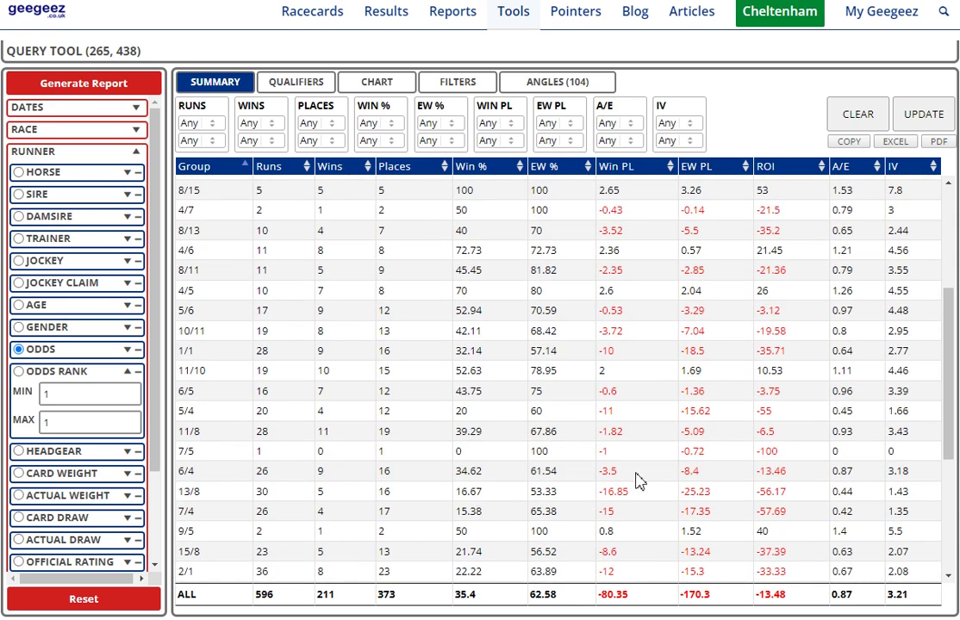
pyautogui.scroll(1, 639, 481)
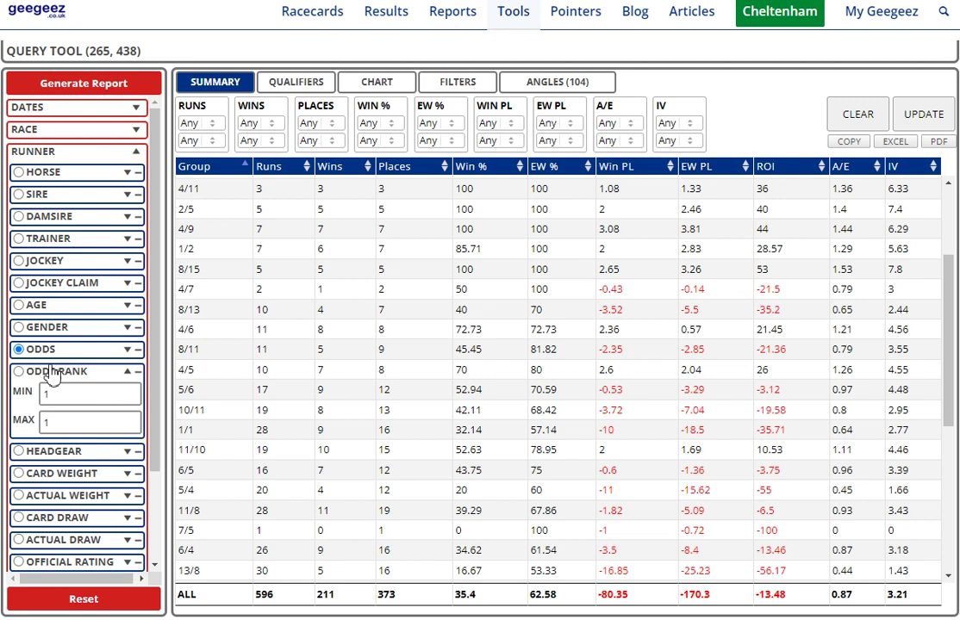
# Set the minimum odds to 11/10 and regenerate the report
pyautogui.click(127, 349)
pyautogui.click(82, 372)
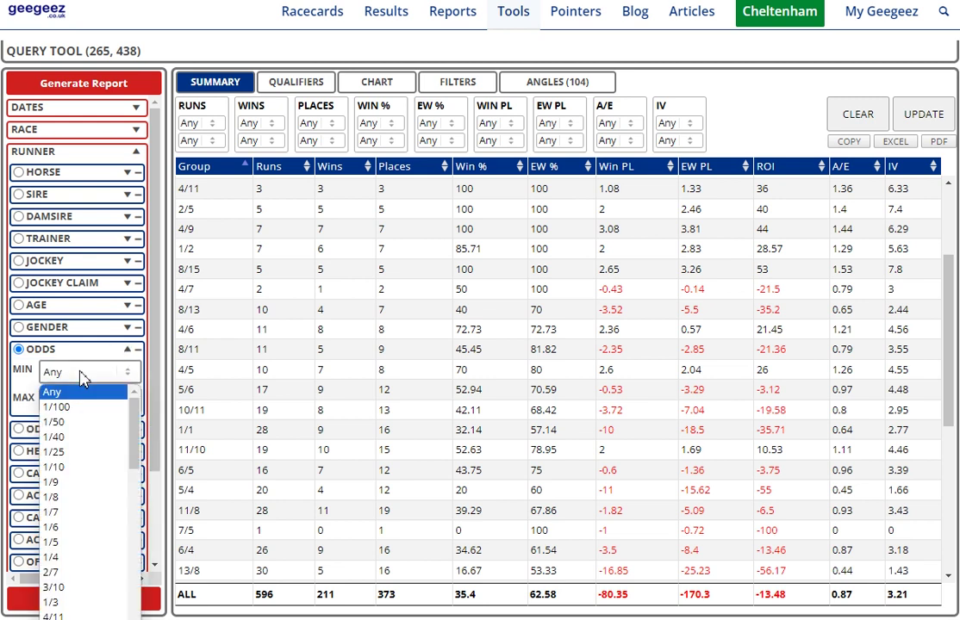
pyautogui.scroll(-5, 85, 448)
pyautogui.scroll(3, 86, 414)
pyautogui.click(90, 514)
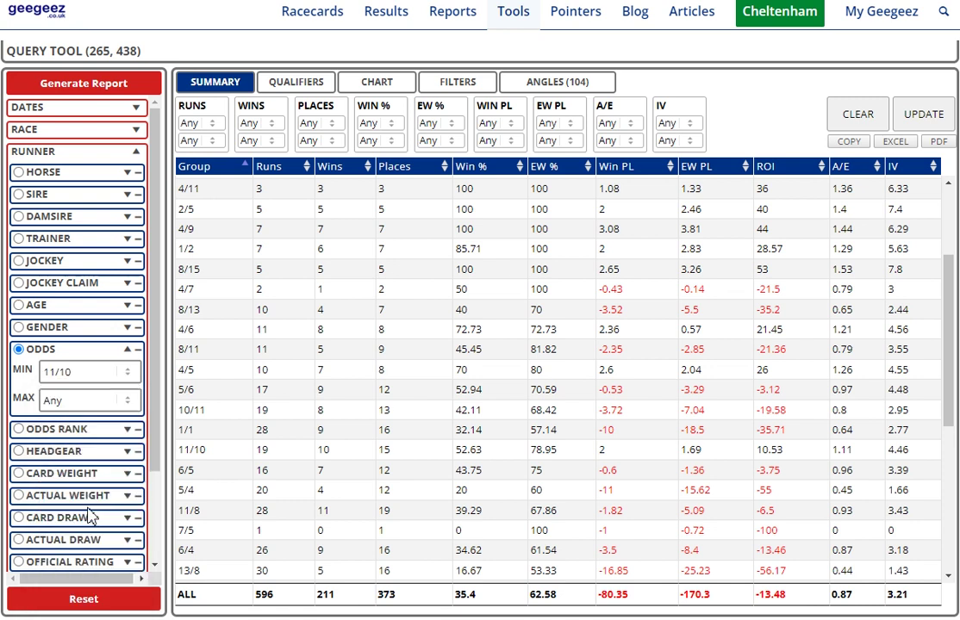
pyautogui.click(96, 88)
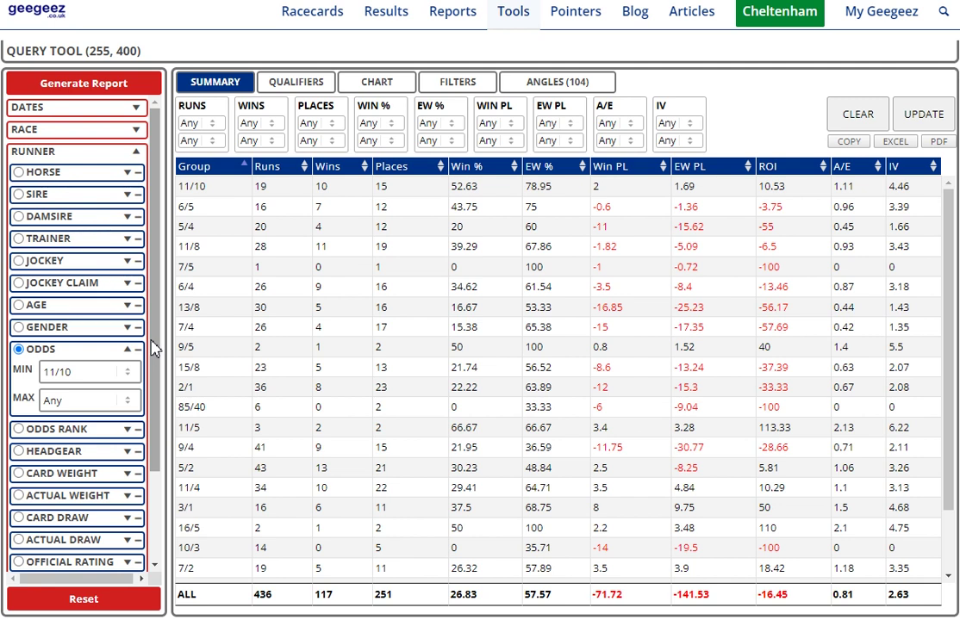
# Group the results by distance again and regenerate the report
pyautogui.scroll(-2, 154, 344)
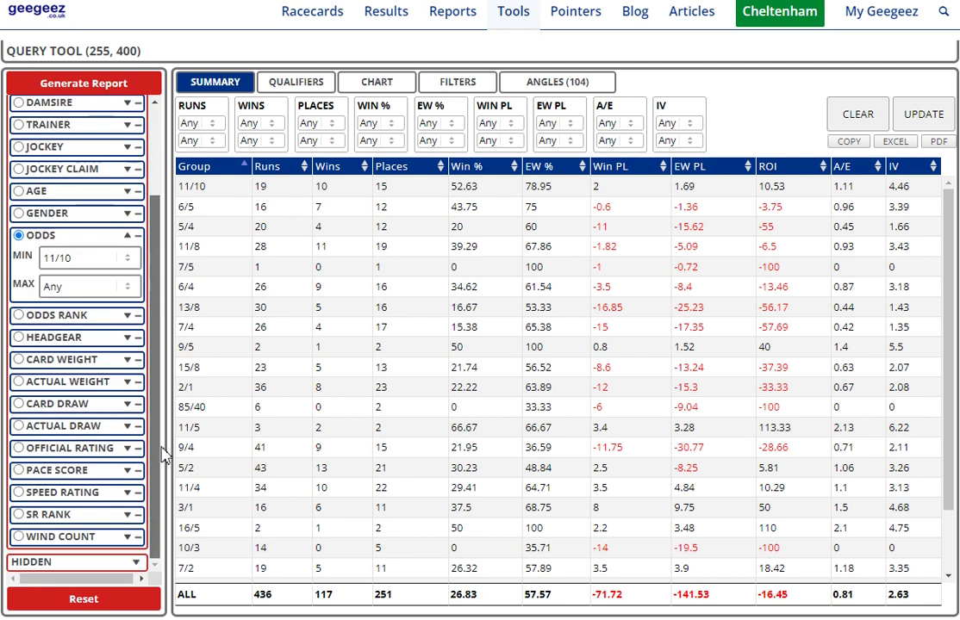
pyautogui.scroll(2, 140, 142)
pyautogui.click(139, 153)
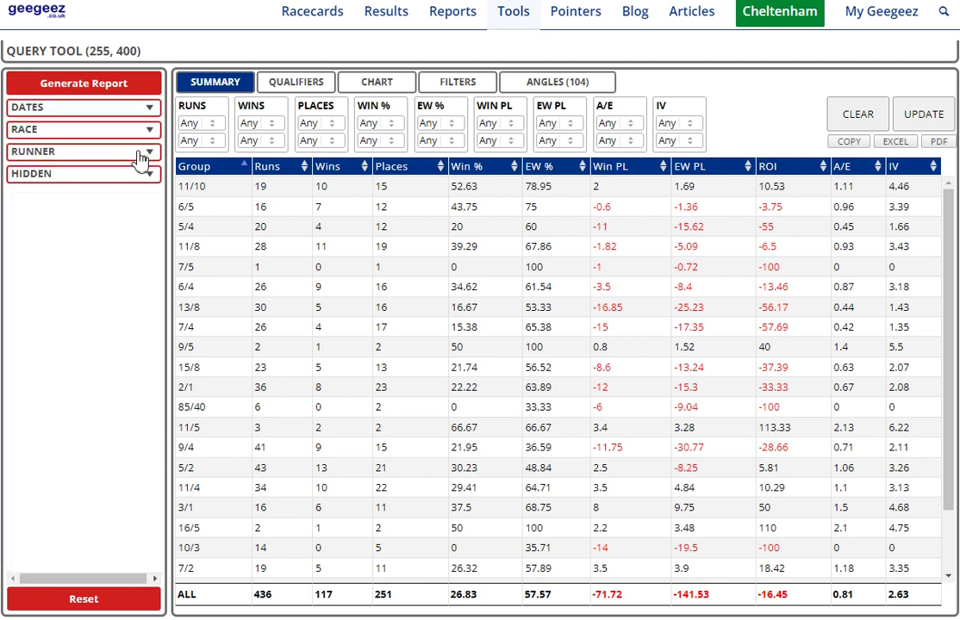
pyautogui.click(139, 131)
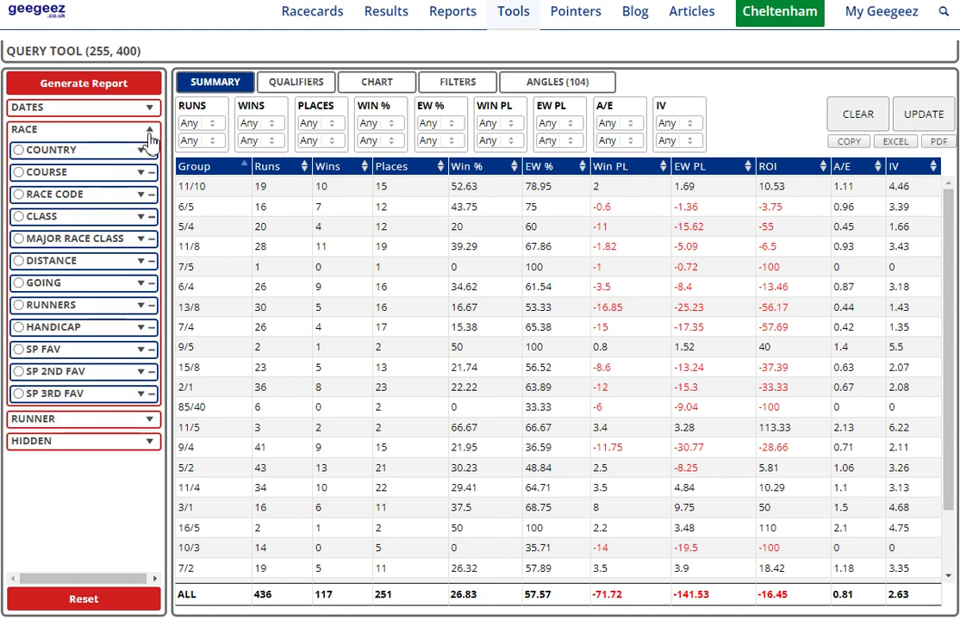
pyautogui.click(18, 261)
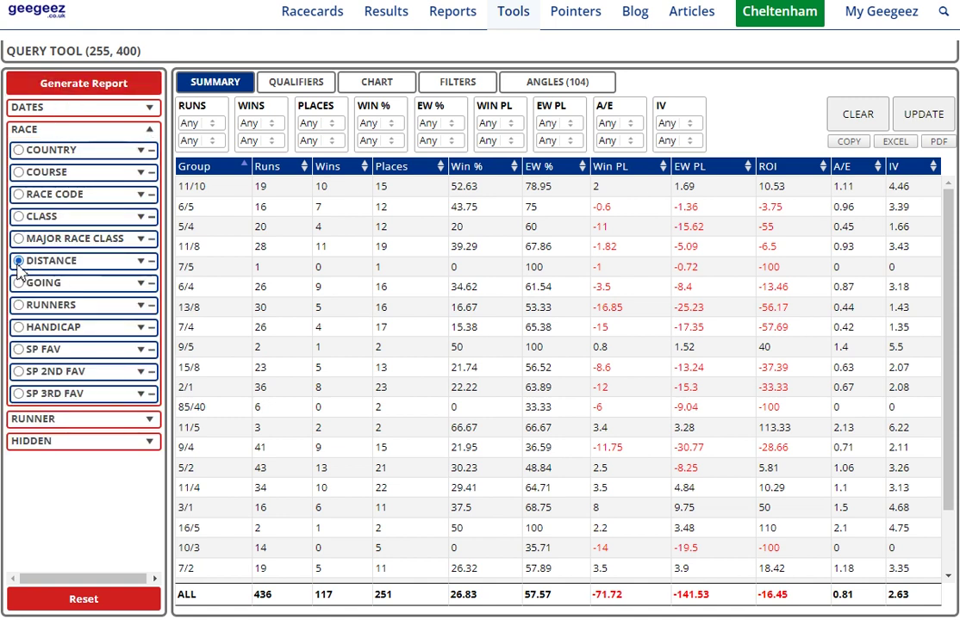
pyautogui.click(86, 91)
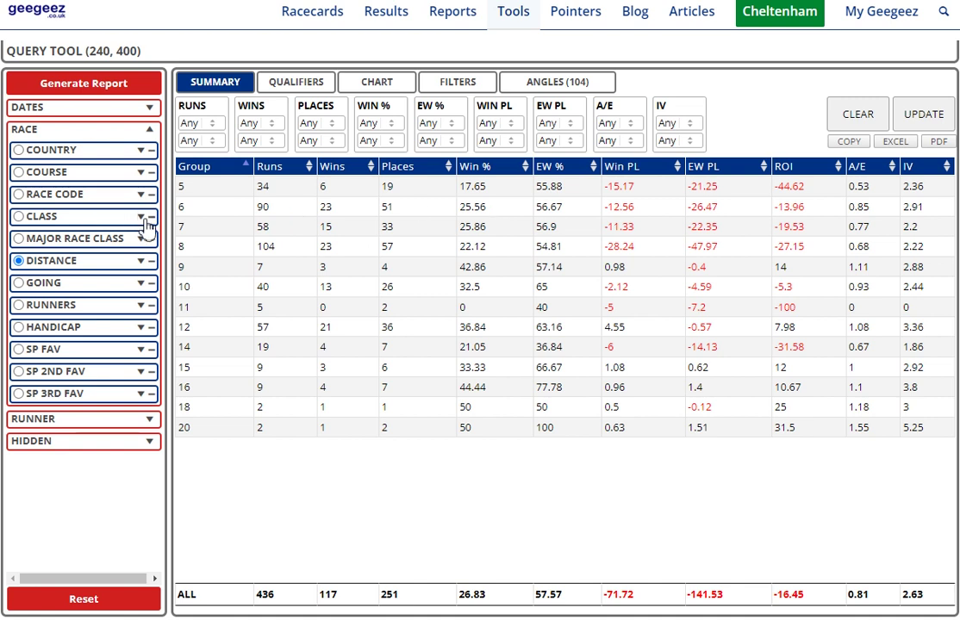
# Restrict the race distance to 6f and longer, then regenerate the report
pyautogui.click(138, 261)
pyautogui.click(93, 285)
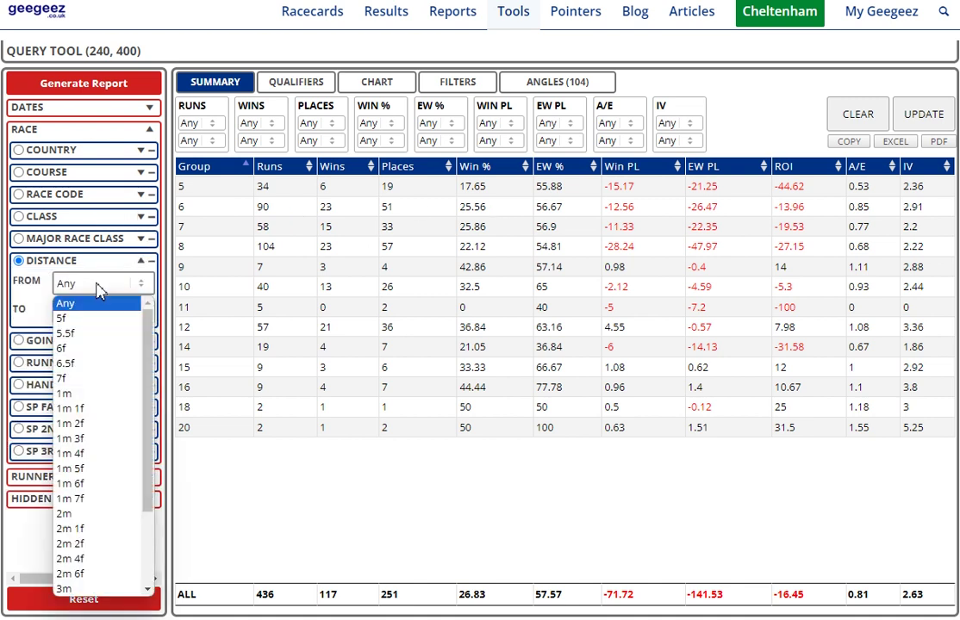
pyautogui.press('Escape')
pyautogui.press('6')
pyautogui.click(107, 86)
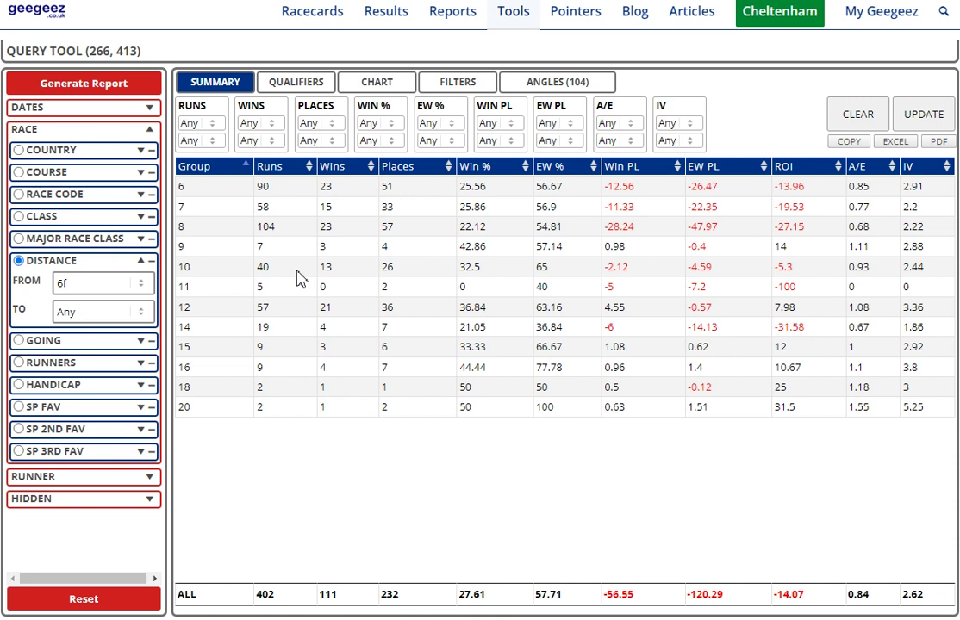
# Group the results by trainer, regenerate the report and view the list of active filters
pyautogui.click(141, 260)
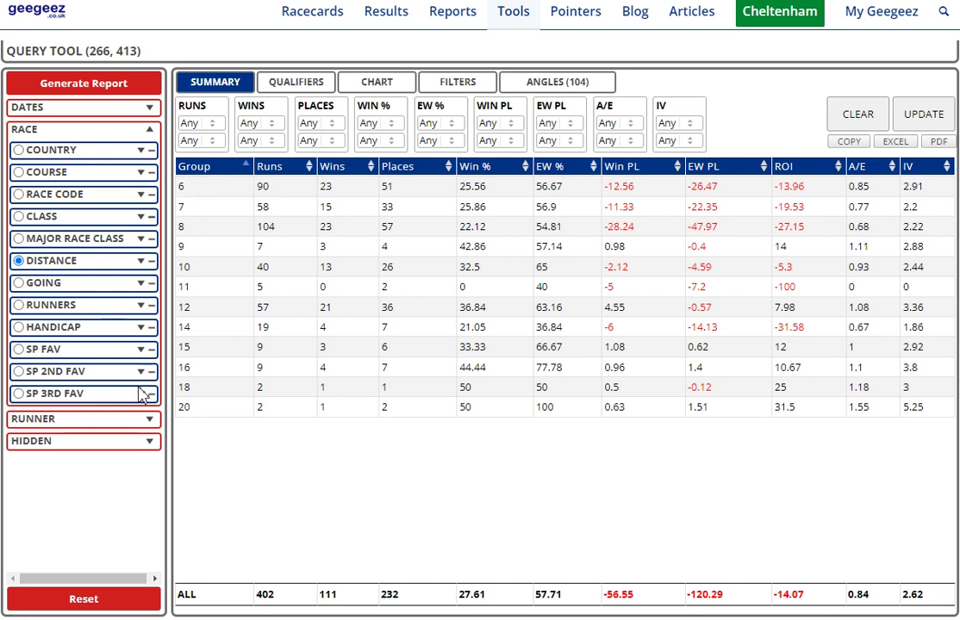
pyautogui.click(152, 420)
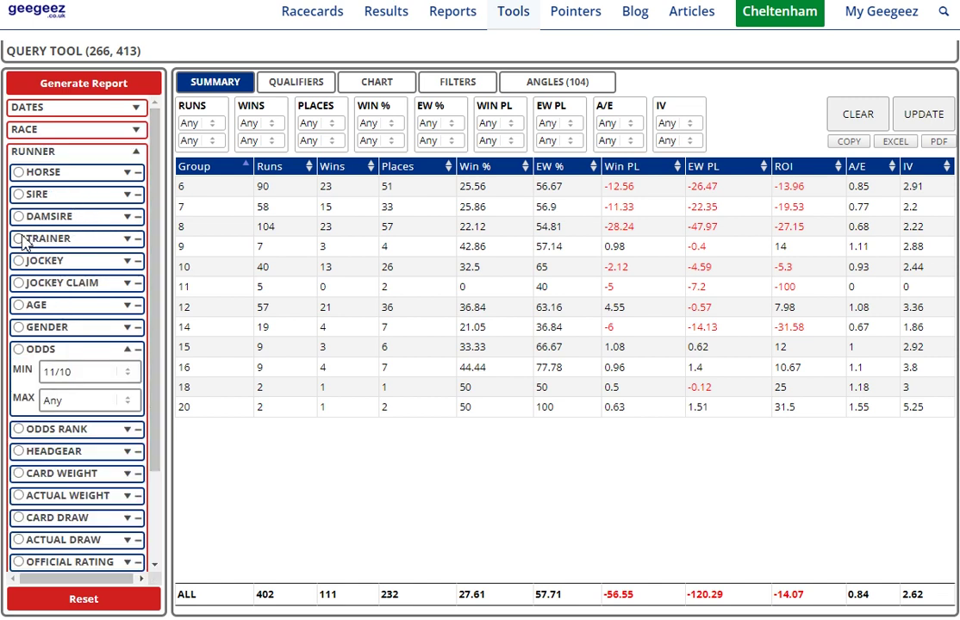
pyautogui.click(51, 86)
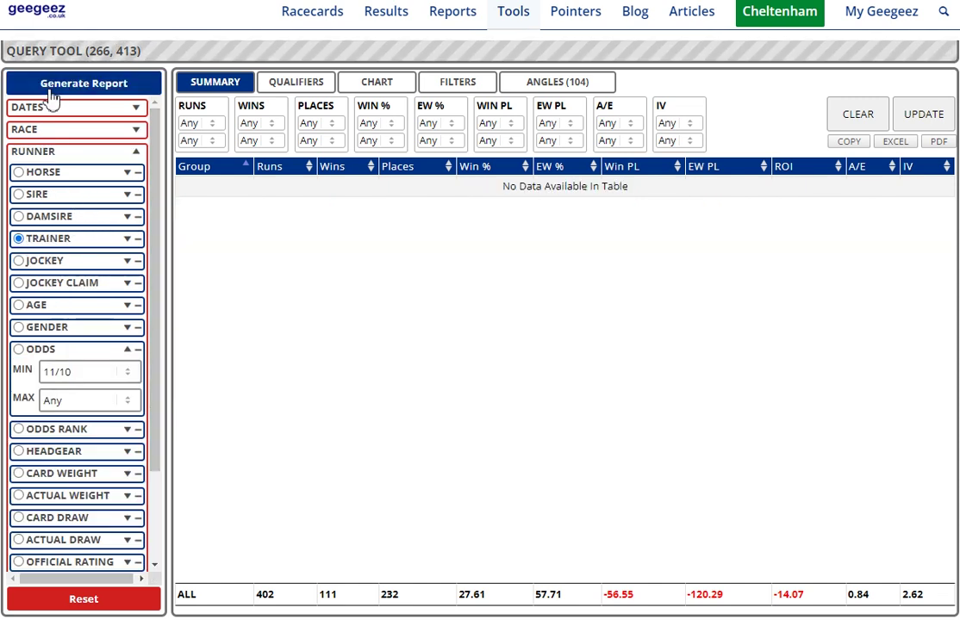
pyautogui.click(458, 83)
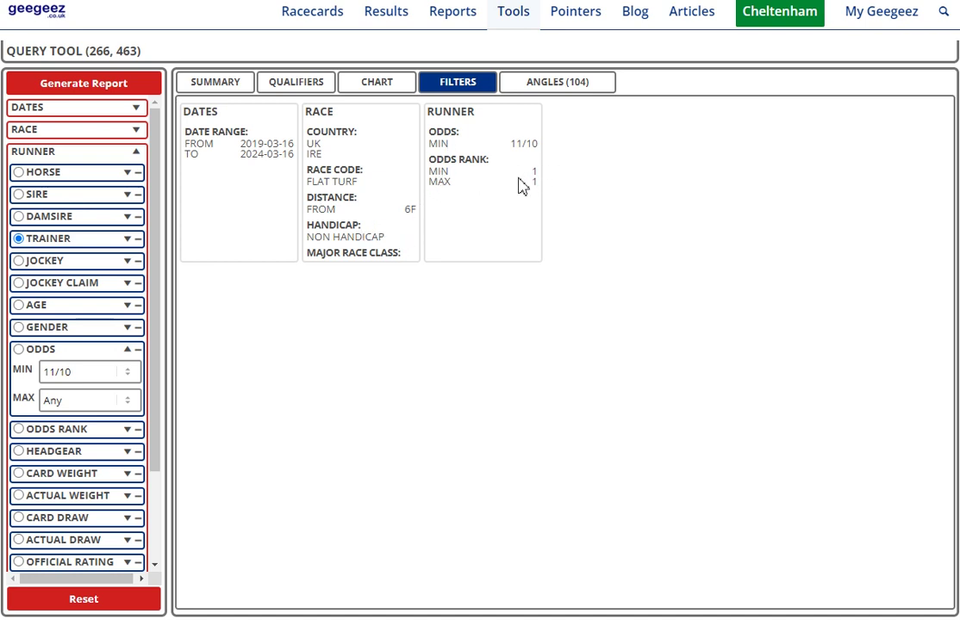
# Set the maximum odds rank to 2, regenerate the report and show its summary
pyautogui.click(126, 429)
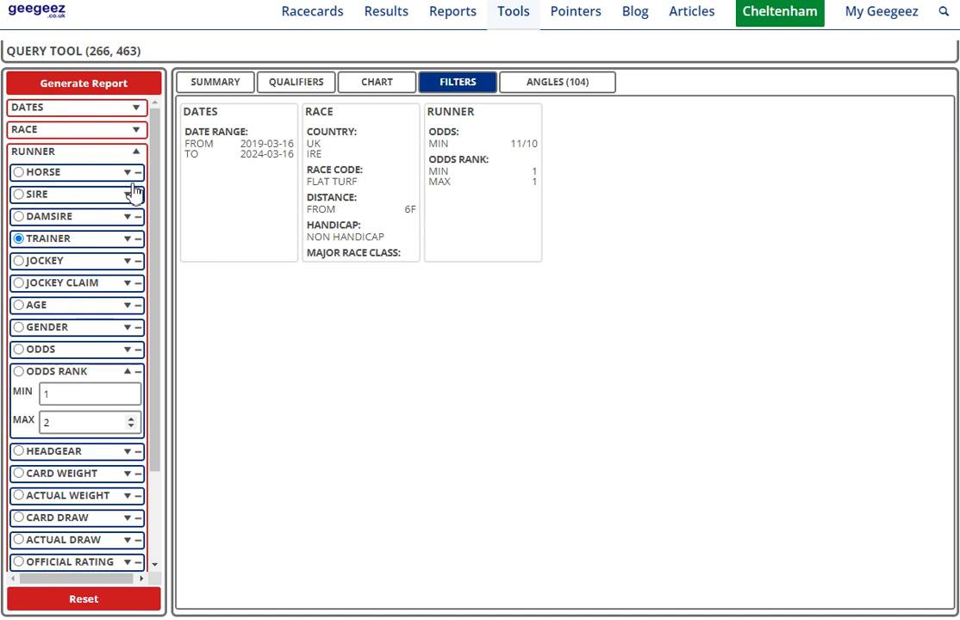
pyautogui.click(121, 86)
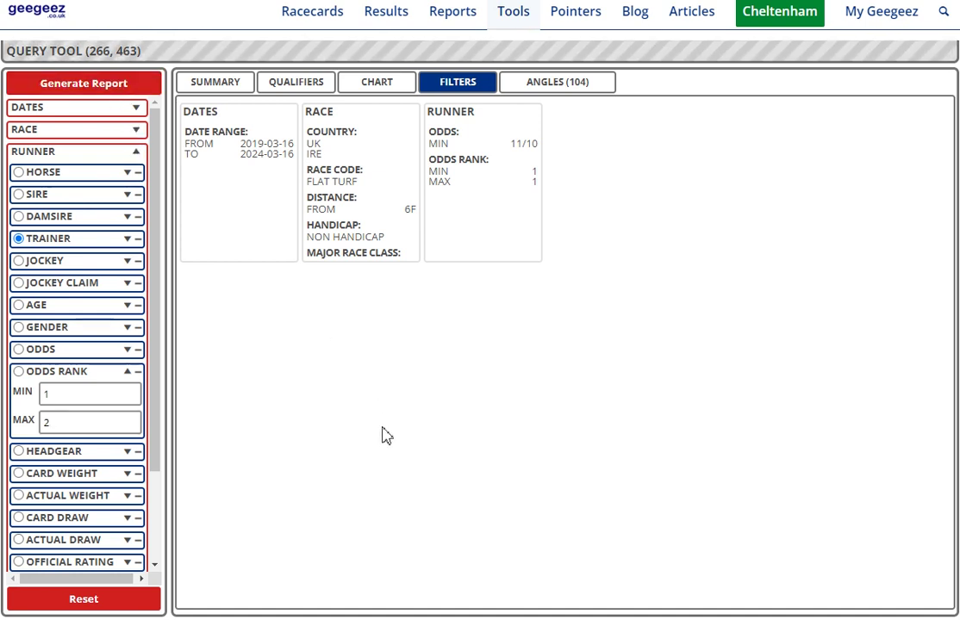
pyautogui.click(240, 97)
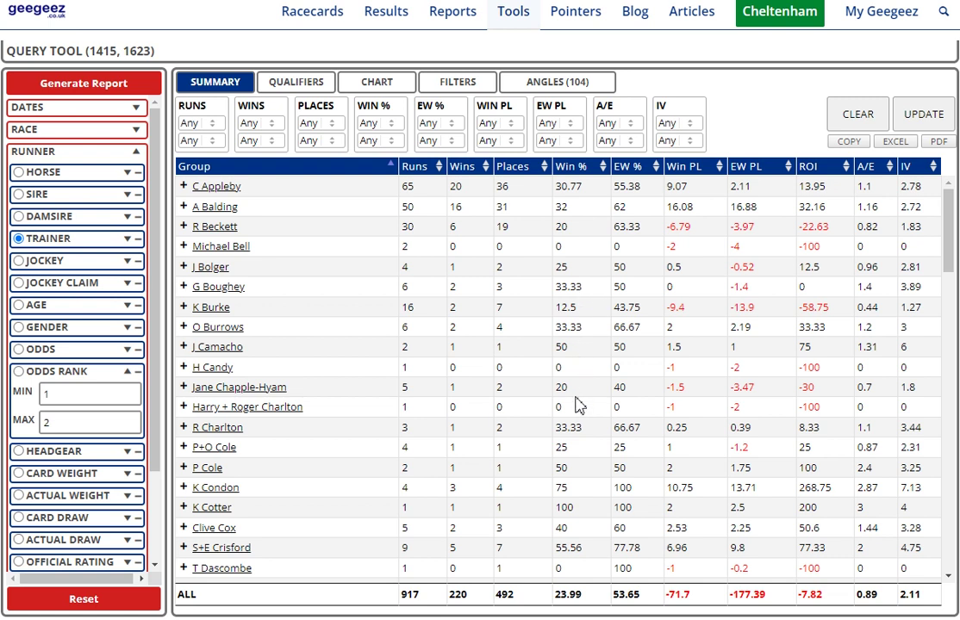
# Review the trainer results and check the list of active filters, including odds and odds rank
pyautogui.scroll(-2, 579, 399)
pyautogui.scroll(-1, 578, 399)
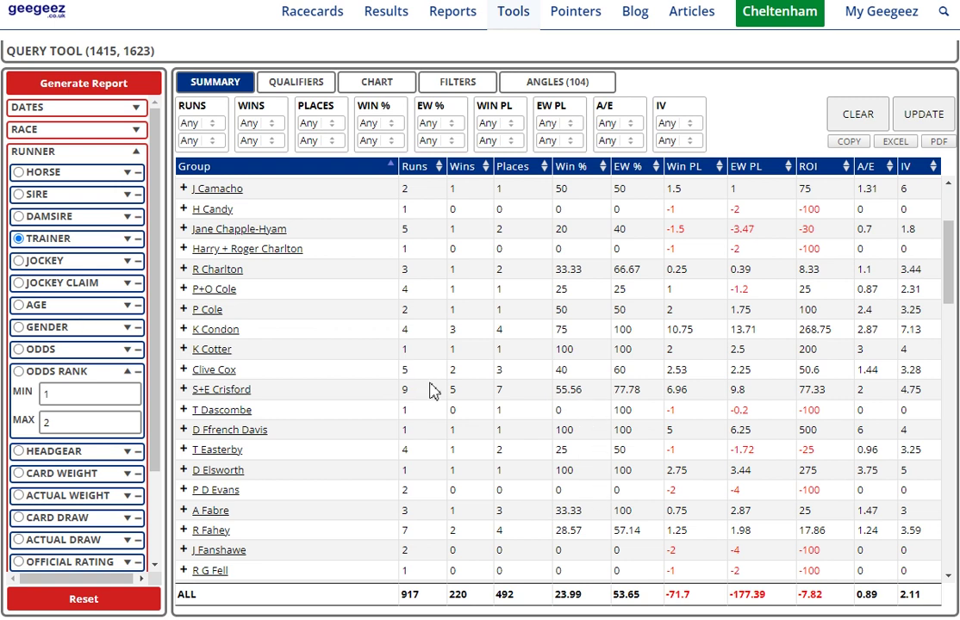
pyautogui.scroll(-1, 588, 532)
pyautogui.scroll(-3, 626, 478)
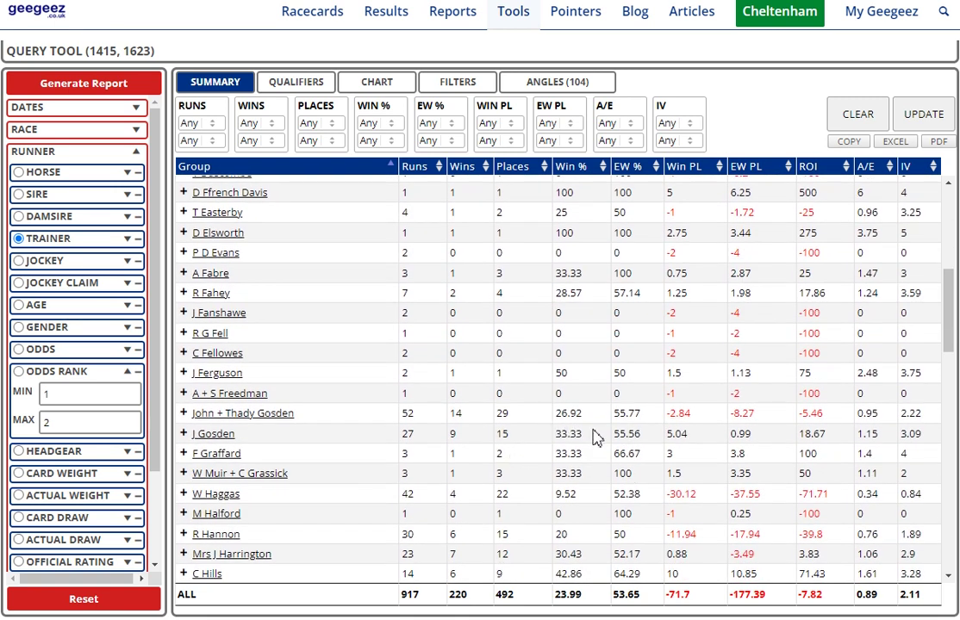
pyautogui.scroll(6, 517, 414)
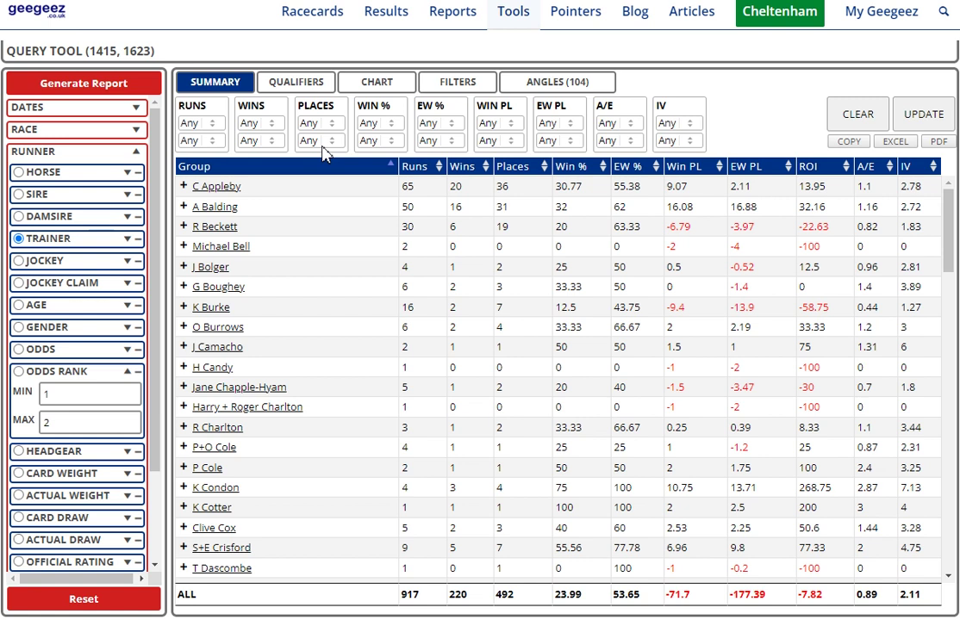
pyautogui.click(439, 86)
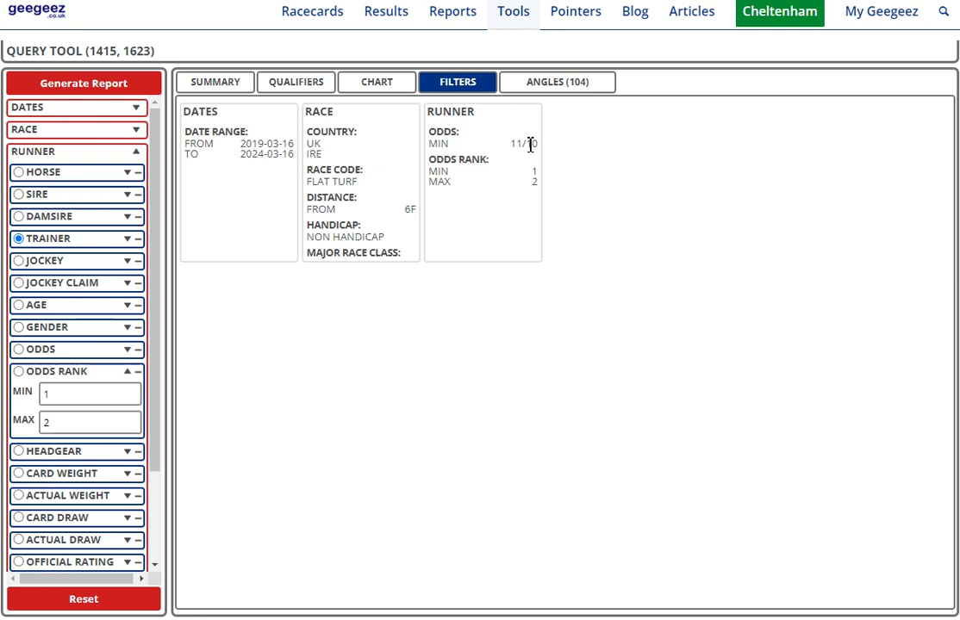
pyautogui.click(230, 98)
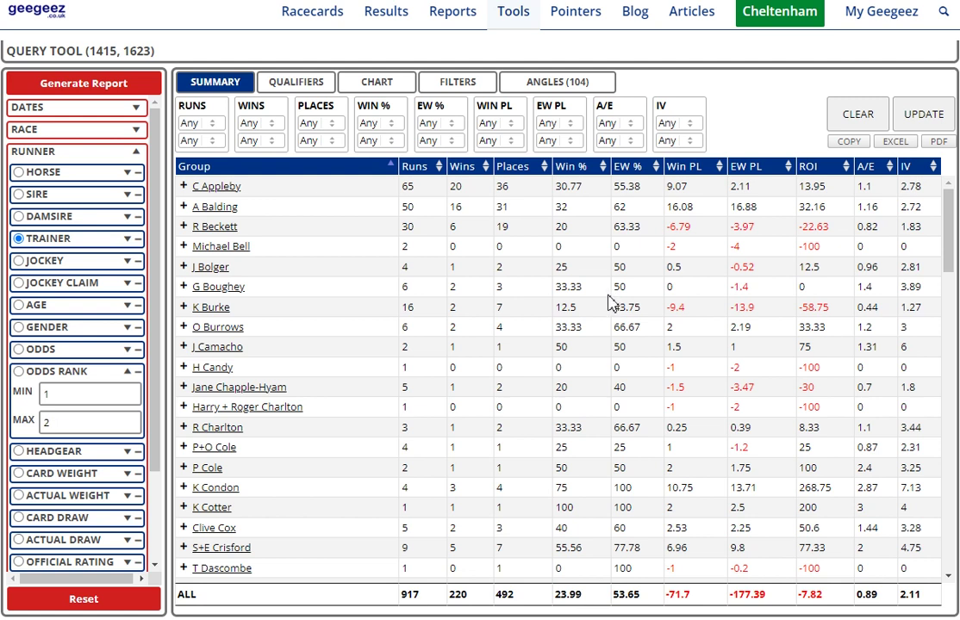
# Sort the trainers by most wins and add every trainer with two or more wins to the trainer filter
pyautogui.click(462, 168)
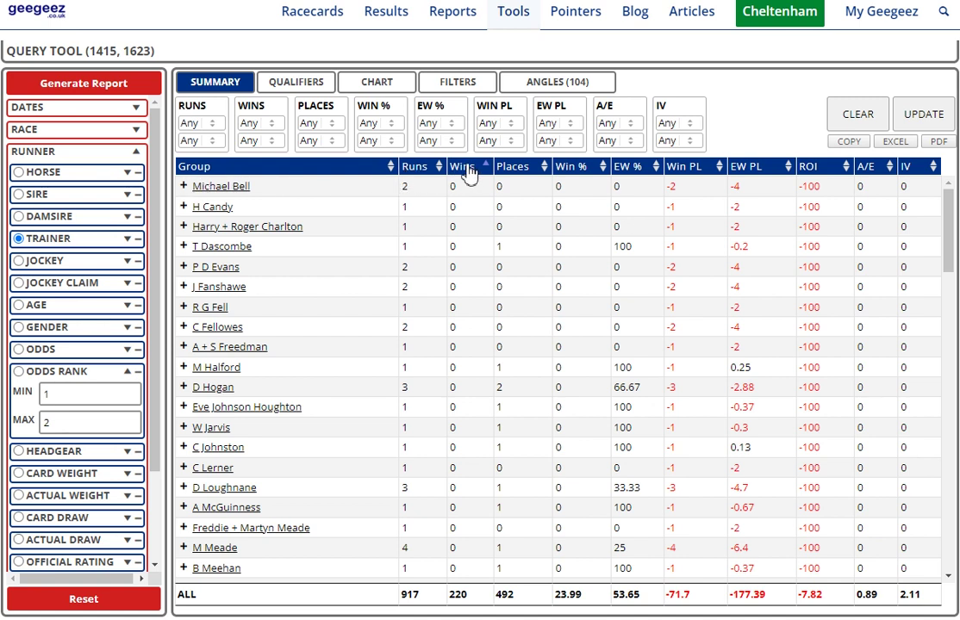
pyautogui.click(468, 169)
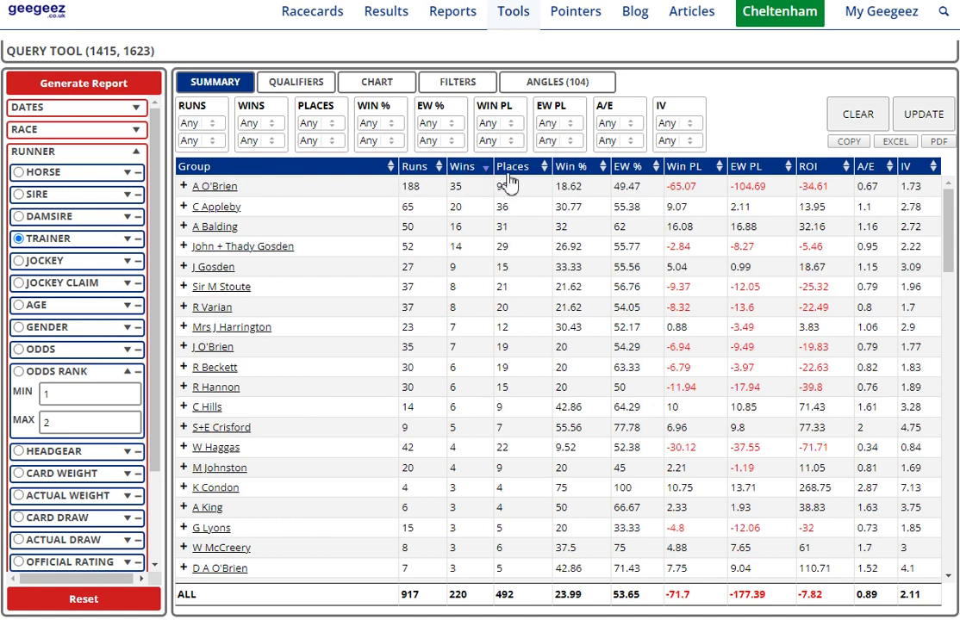
pyautogui.click(183, 186)
pyautogui.click(184, 206)
pyautogui.click(184, 247)
pyautogui.click(185, 266)
pyautogui.click(185, 286)
pyautogui.click(185, 307)
pyautogui.click(185, 327)
pyautogui.click(184, 347)
pyautogui.click(185, 367)
pyautogui.click(184, 387)
pyautogui.click(184, 407)
pyautogui.click(185, 428)
pyautogui.click(184, 447)
pyautogui.click(184, 468)
pyautogui.click(185, 487)
pyautogui.click(185, 508)
pyautogui.click(184, 529)
pyautogui.click(184, 548)
pyautogui.click(184, 569)
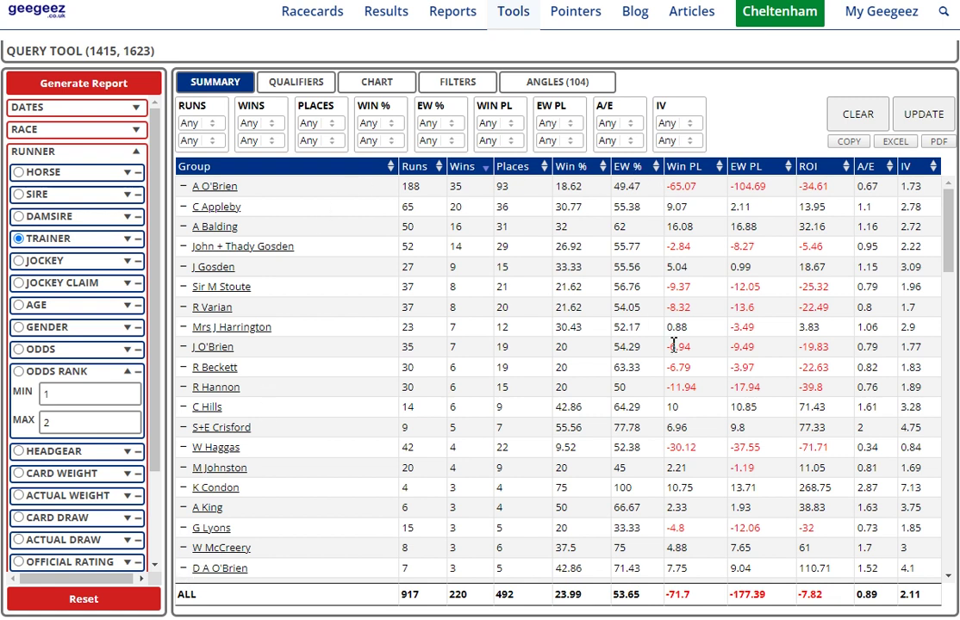
pyautogui.scroll(-4, 608, 370)
pyautogui.click(183, 430)
pyautogui.click(183, 450)
pyautogui.click(184, 471)
pyautogui.click(184, 491)
pyautogui.click(183, 511)
pyautogui.scroll(-2, 200, 444)
pyautogui.click(184, 450)
pyautogui.click(184, 472)
pyautogui.click(183, 491)
pyautogui.click(184, 511)
pyautogui.click(184, 532)
pyautogui.click(184, 552)
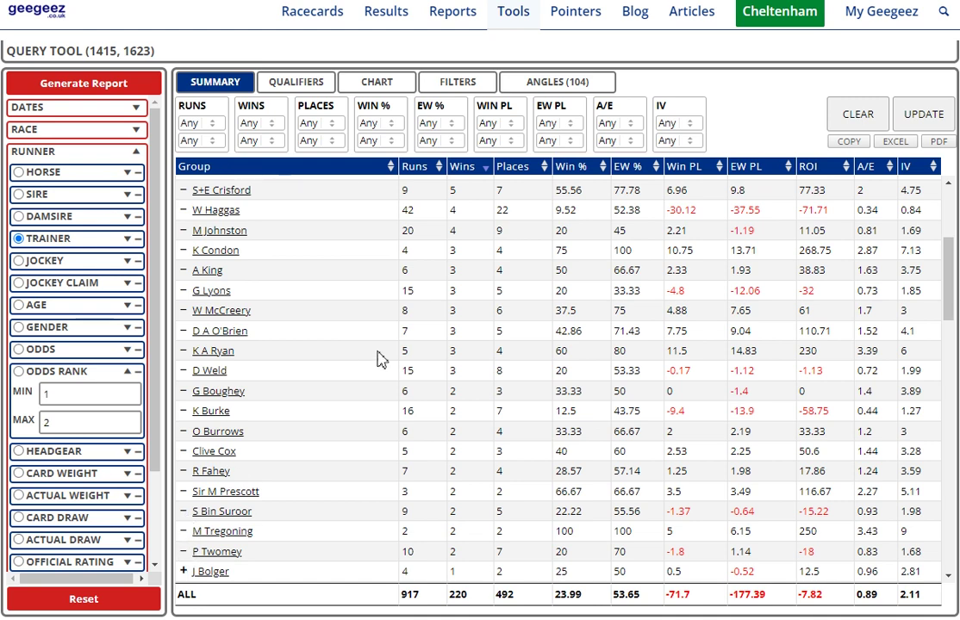
# Add the trainers with exactly one win to the trainer filter, leaving out those without a win
pyautogui.scroll(-3, 378, 360)
pyautogui.scroll(-1, 377, 364)
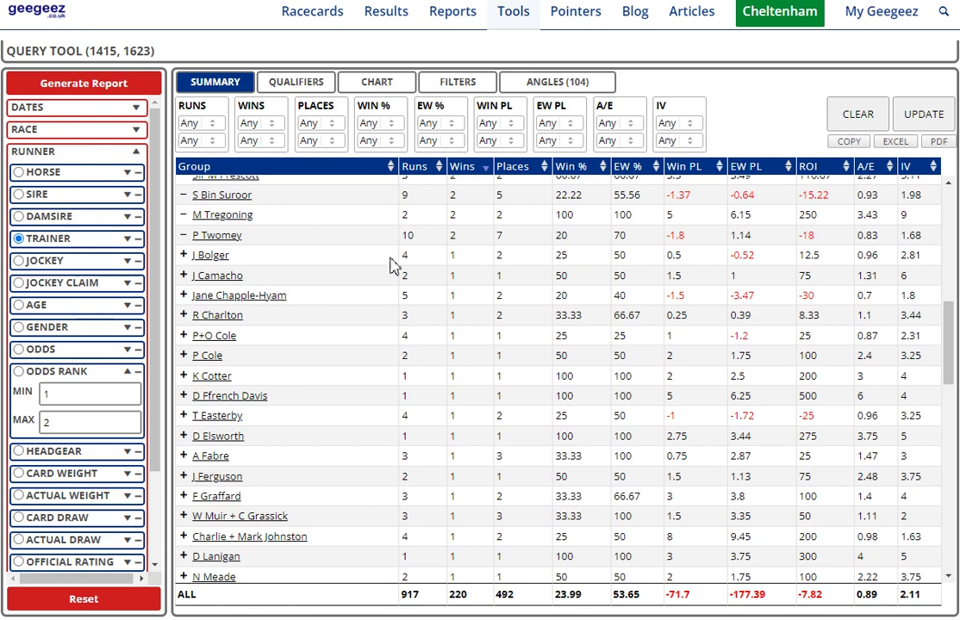
pyautogui.scroll(-2, 564, 316)
pyautogui.scroll(-1, 565, 315)
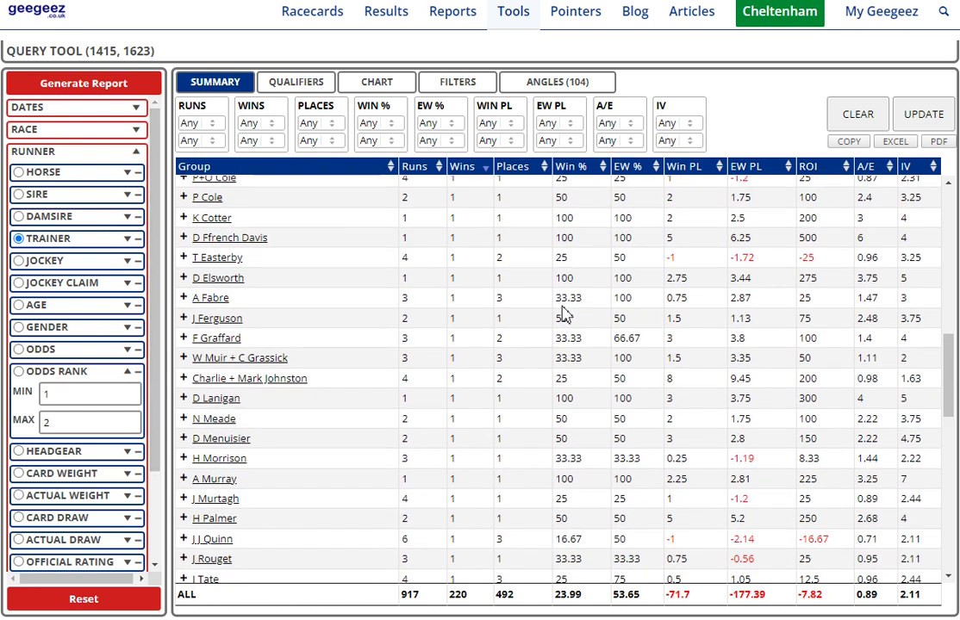
pyautogui.scroll(2, 565, 316)
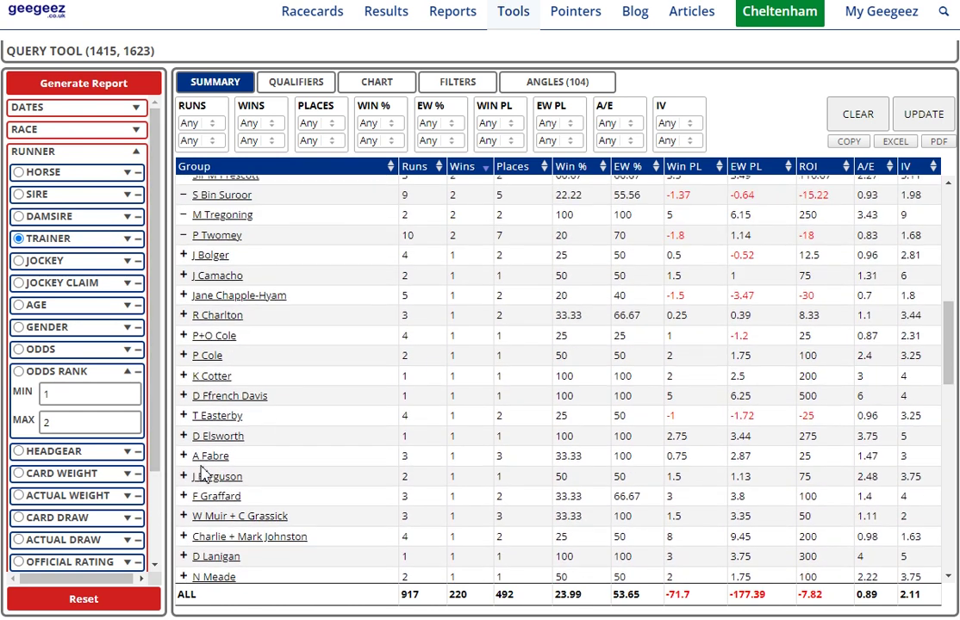
pyautogui.scroll(-5, 322, 364)
pyautogui.scroll(4, 289, 363)
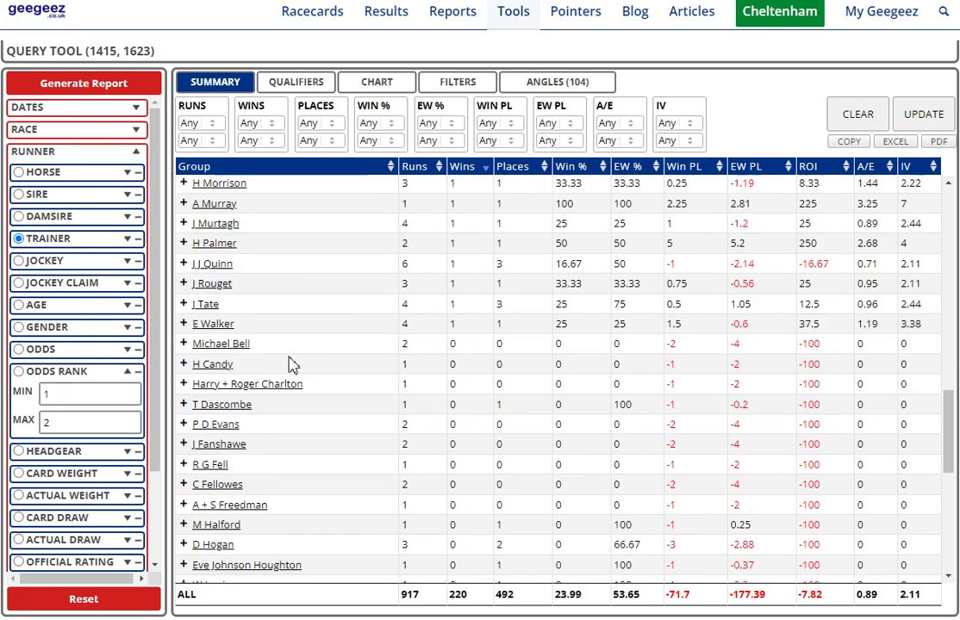
pyautogui.scroll(2, 290, 363)
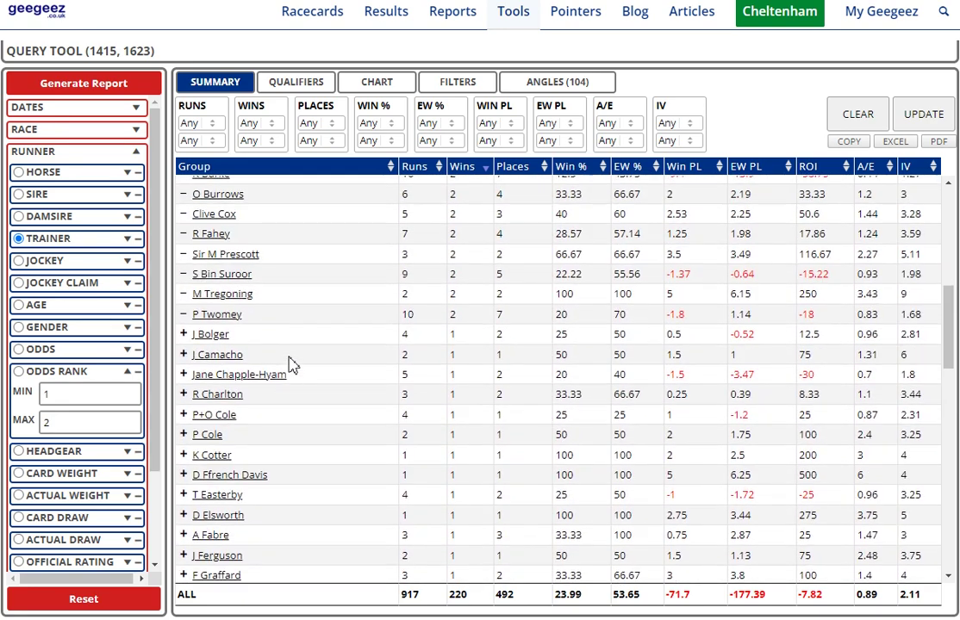
pyautogui.click(183, 354)
pyautogui.click(184, 374)
pyautogui.click(184, 394)
pyautogui.click(184, 414)
pyautogui.click(184, 435)
pyautogui.click(184, 455)
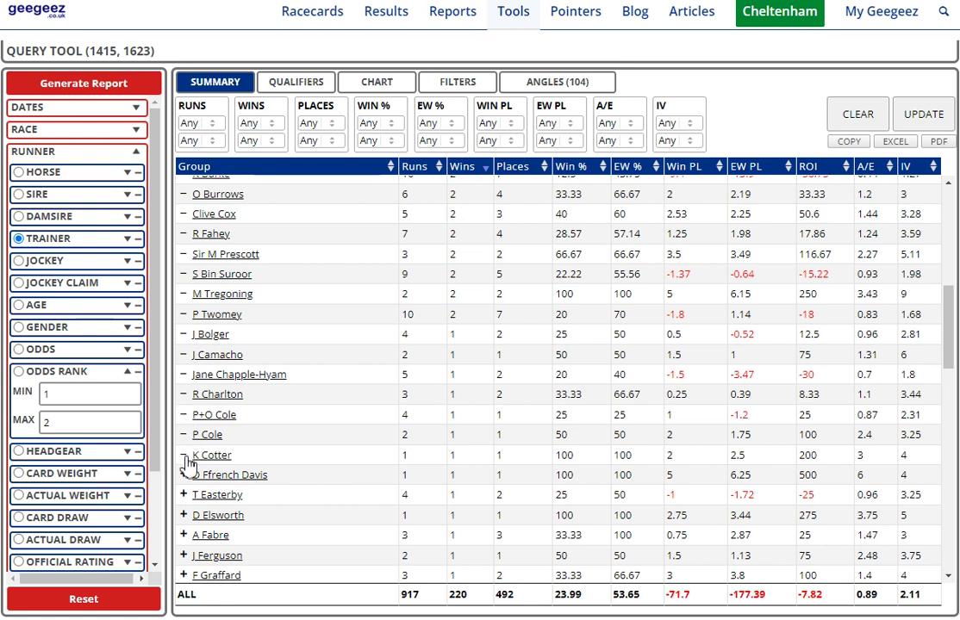
pyautogui.click(183, 475)
pyautogui.click(184, 494)
pyautogui.click(184, 515)
pyautogui.click(184, 535)
pyautogui.scroll(-2, 185, 539)
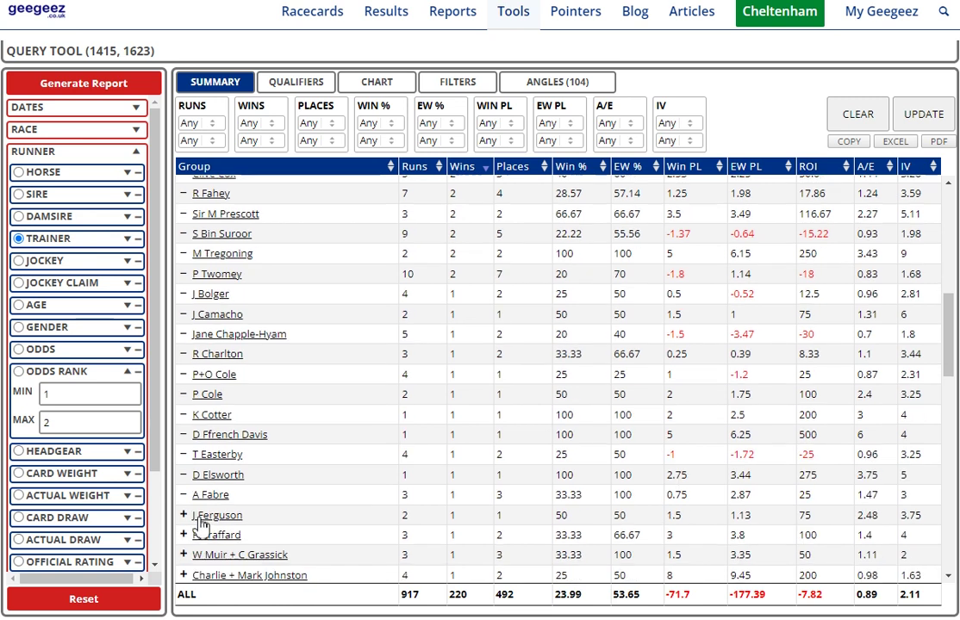
pyautogui.click(184, 398)
pyautogui.click(184, 417)
pyautogui.click(183, 437)
pyautogui.click(183, 458)
pyautogui.click(184, 478)
pyautogui.click(184, 497)
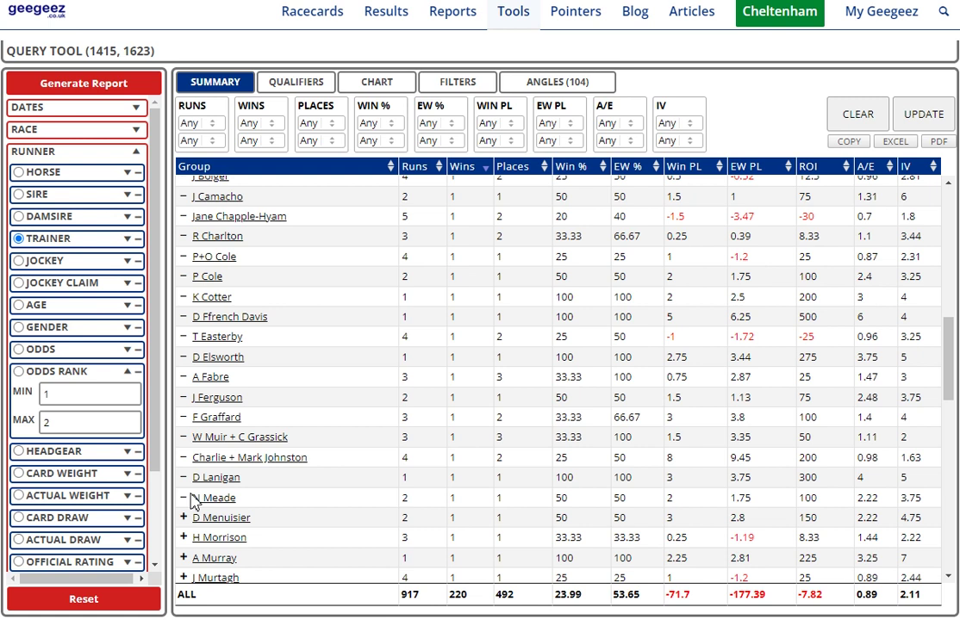
pyautogui.scroll(-2, 187, 508)
pyautogui.click(184, 359)
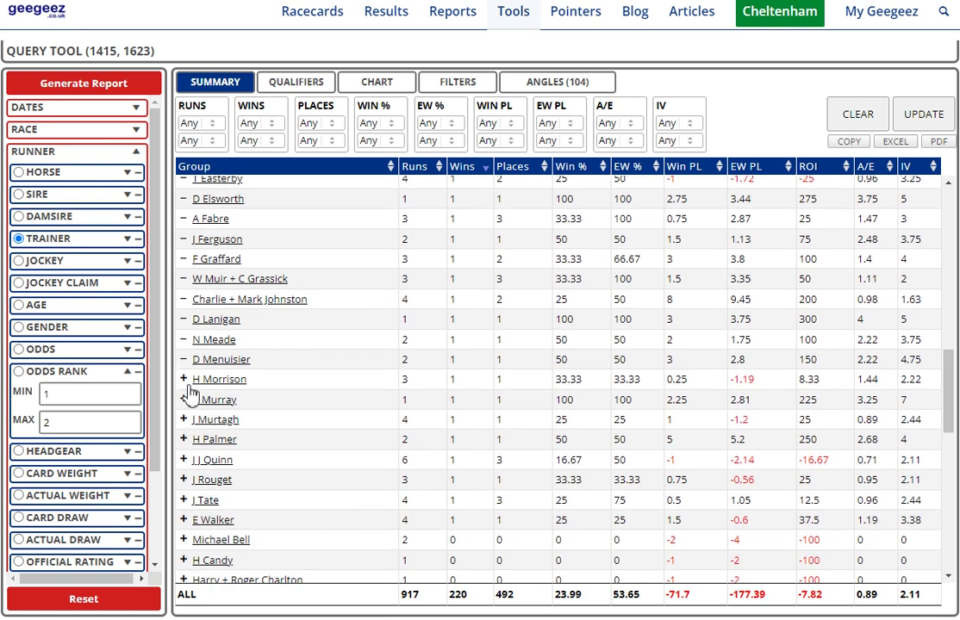
pyautogui.click(183, 400)
pyautogui.click(183, 419)
pyautogui.click(184, 440)
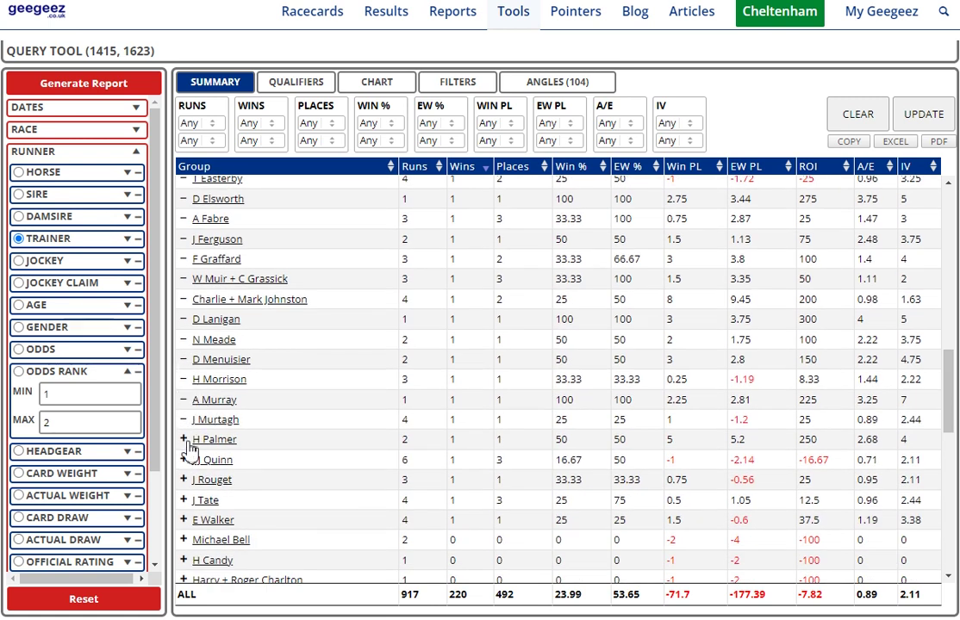
pyautogui.click(184, 460)
pyautogui.click(184, 480)
pyautogui.click(184, 500)
pyautogui.click(183, 520)
pyautogui.click(184, 540)
pyautogui.click(184, 542)
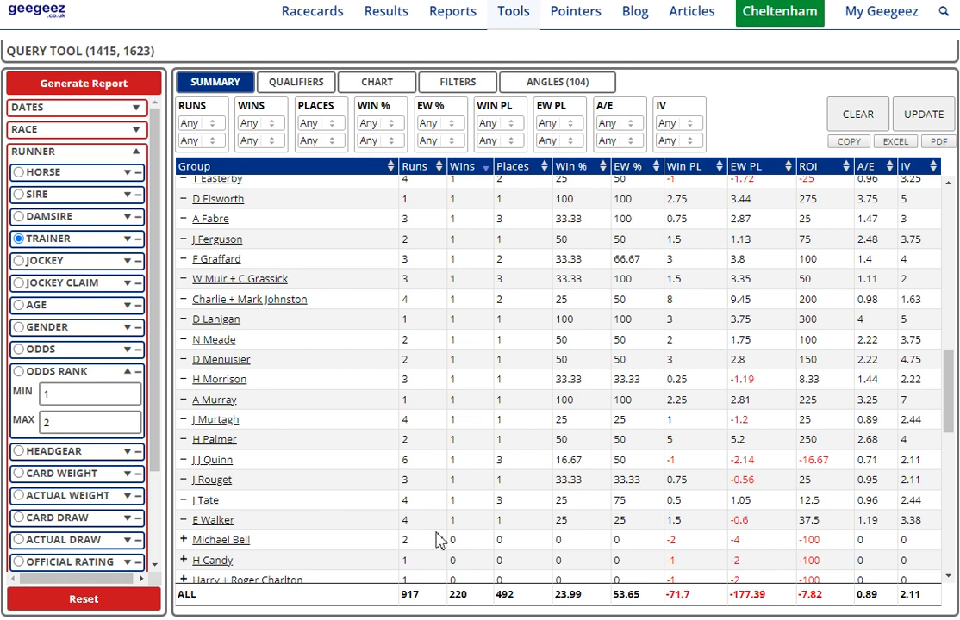
# Regenerate the report for the selected trainers and examine the low values in the Win % column
pyautogui.click(104, 87)
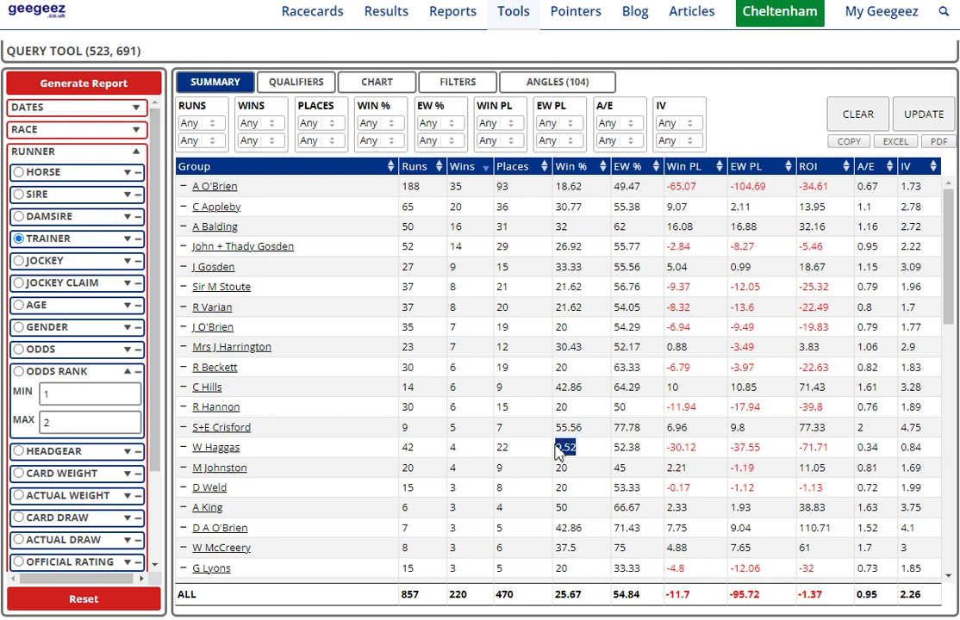
pyautogui.scroll(-3, 575, 465)
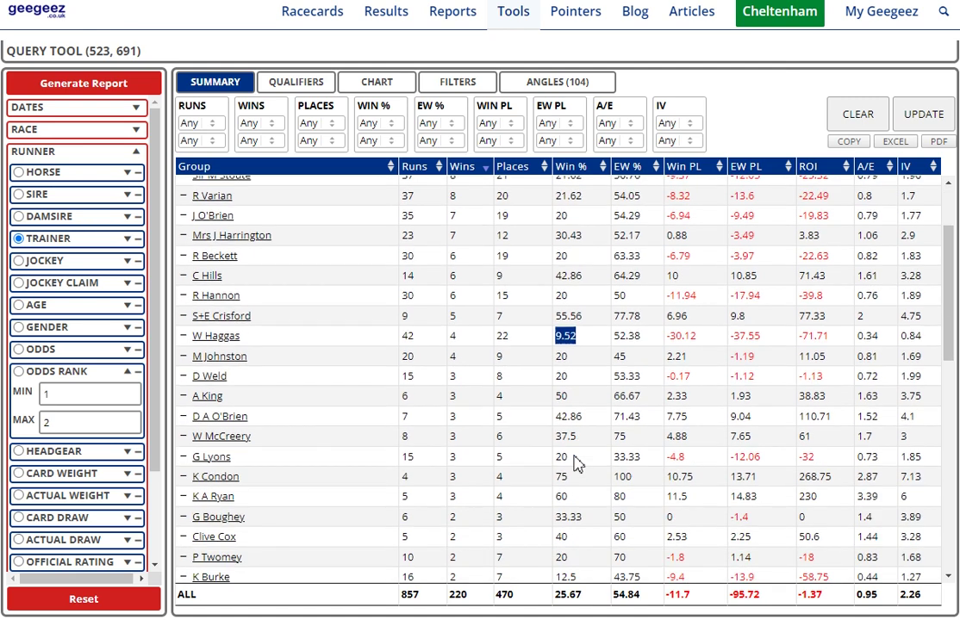
pyautogui.scroll(-2, 576, 466)
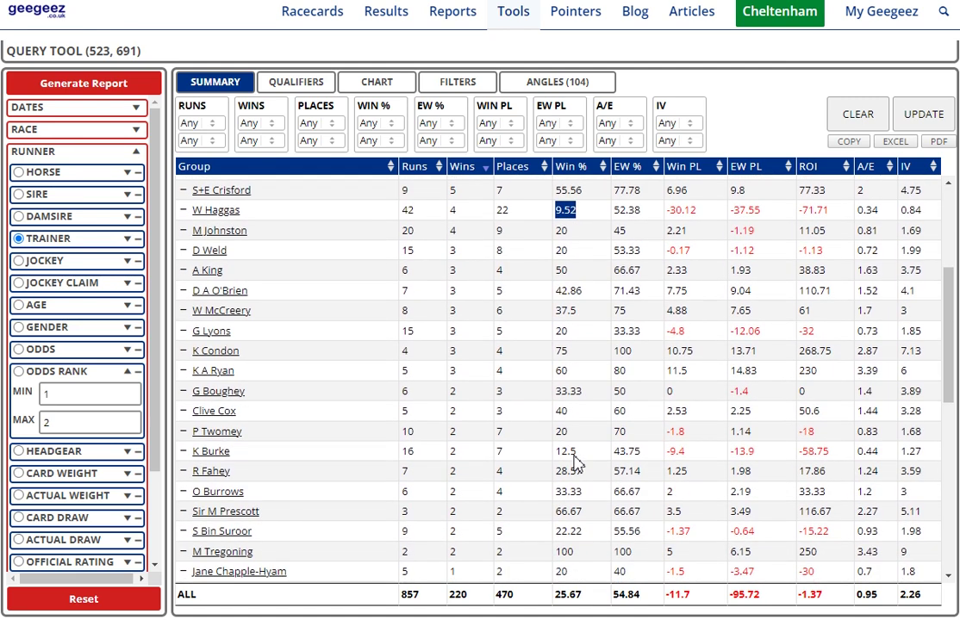
pyautogui.moveTo(574, 451); pyautogui.dragTo(568, 451)
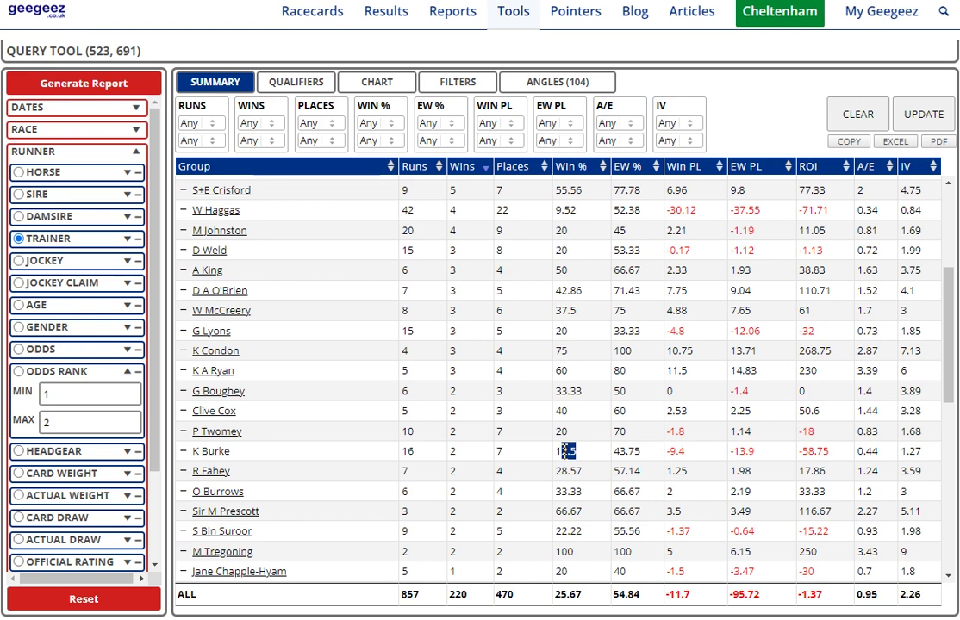
pyautogui.scroll(-3, 576, 453)
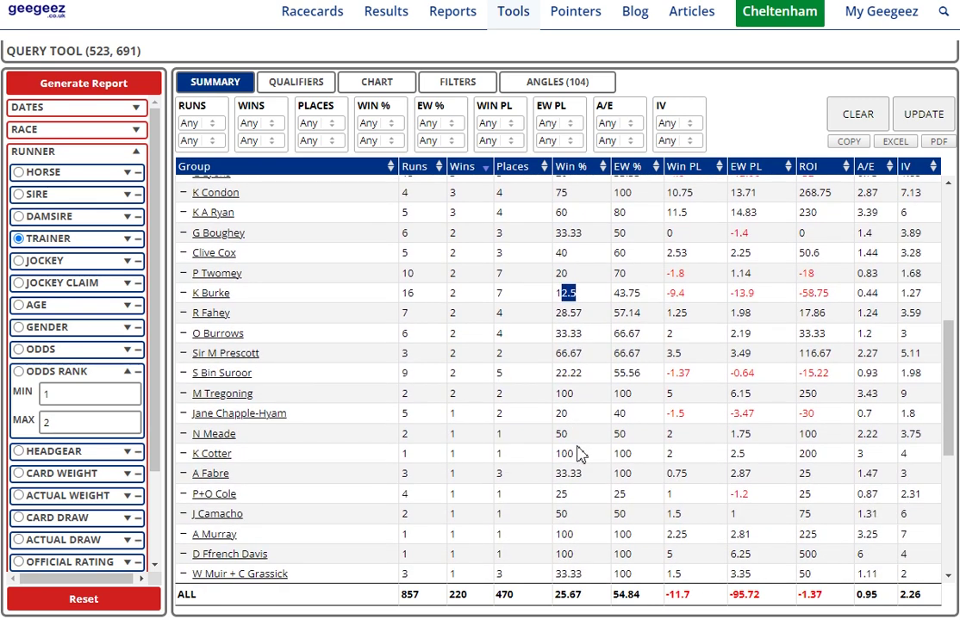
pyautogui.scroll(8, 580, 454)
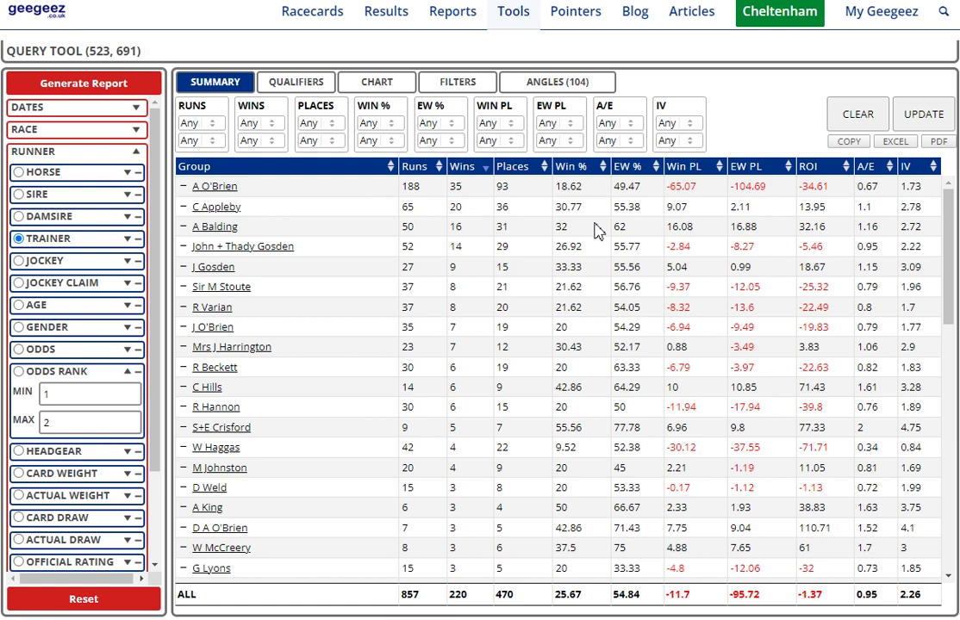
# Sort the trainers by lowest Win PL and remove the four with the biggest losses from the trainer filter
pyautogui.click(692, 169)
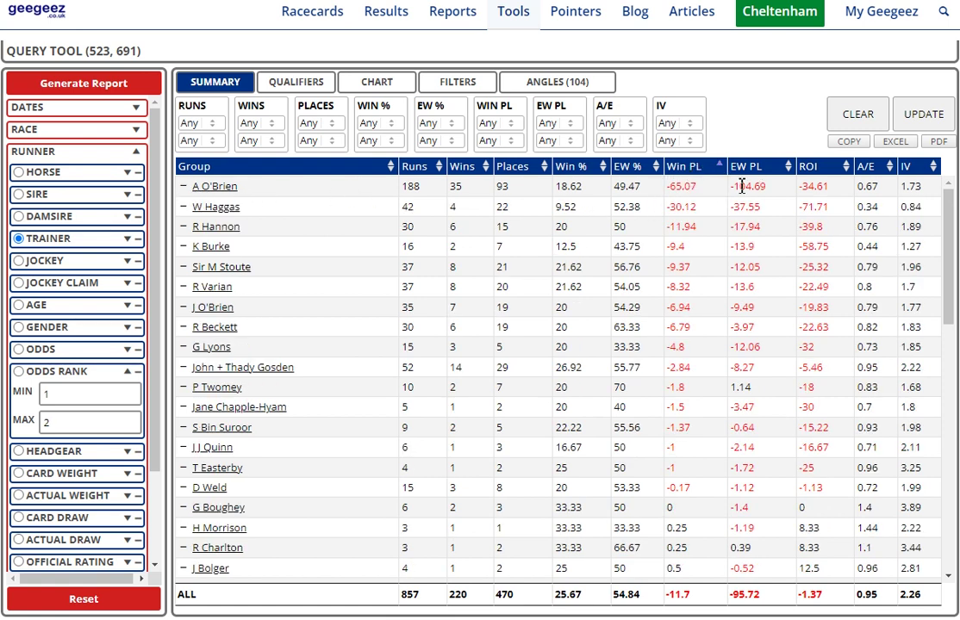
pyautogui.click(185, 186)
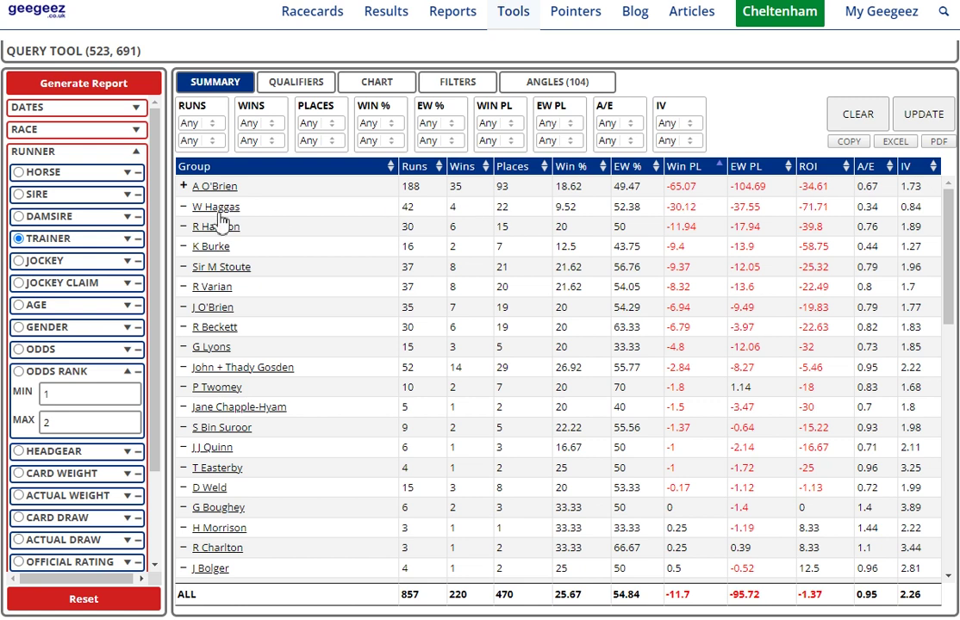
pyautogui.click(182, 208)
pyautogui.click(184, 227)
pyautogui.click(183, 248)
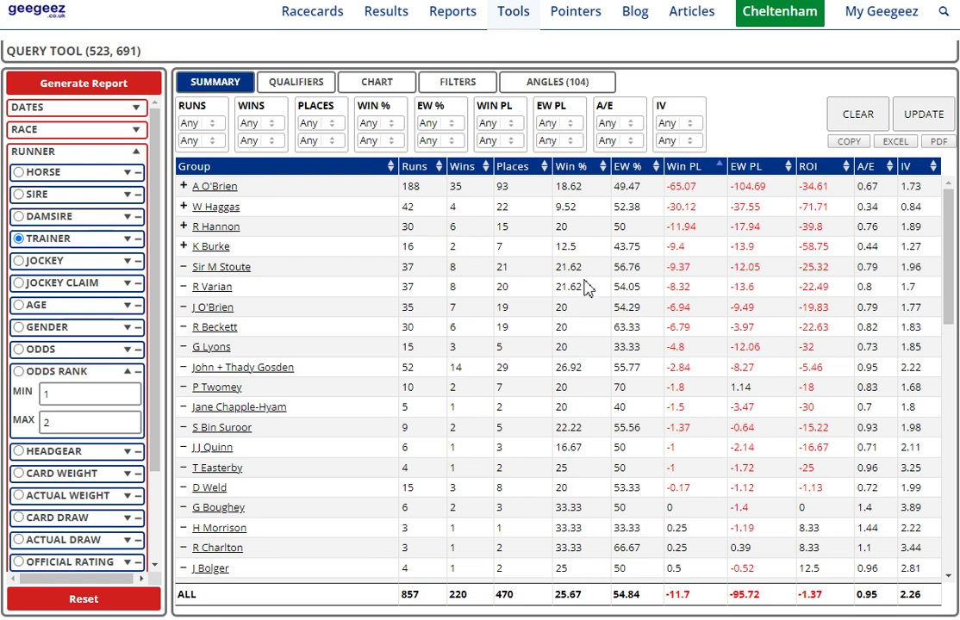
# Restore the third and fourth listed trainers to the filter and regenerate the report with the maximum odds rank set to 1
pyautogui.click(183, 227)
pyautogui.click(183, 247)
pyautogui.click(106, 87)
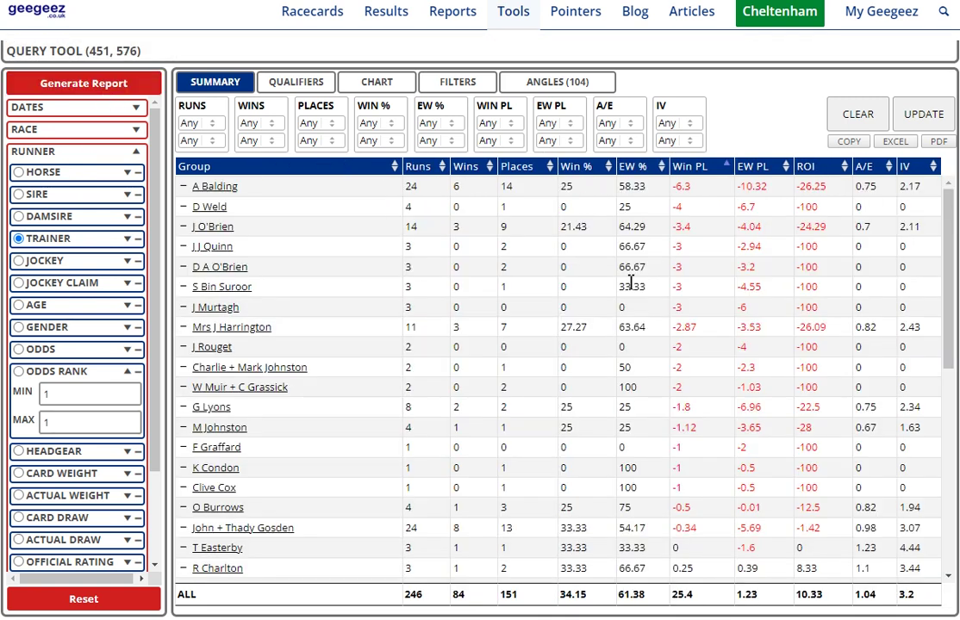
# Sort the trainers by lowest Win % and remove every trainer without a win from the trainer filter
pyautogui.click(585, 172)
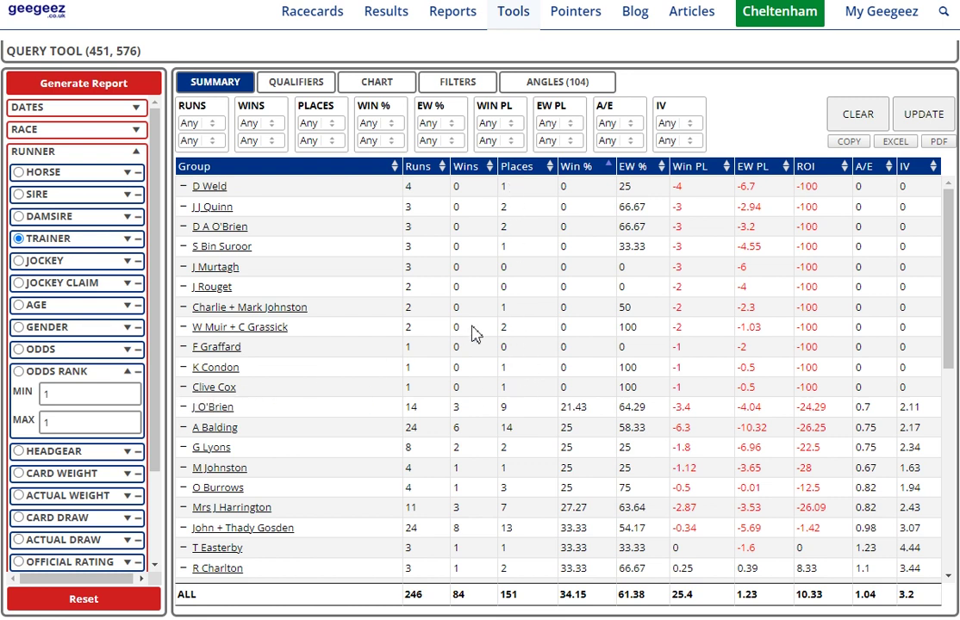
pyautogui.click(183, 387)
pyautogui.click(183, 367)
pyautogui.click(184, 347)
pyautogui.click(183, 327)
pyautogui.click(184, 306)
pyautogui.click(184, 267)
pyautogui.click(183, 247)
pyautogui.click(185, 224)
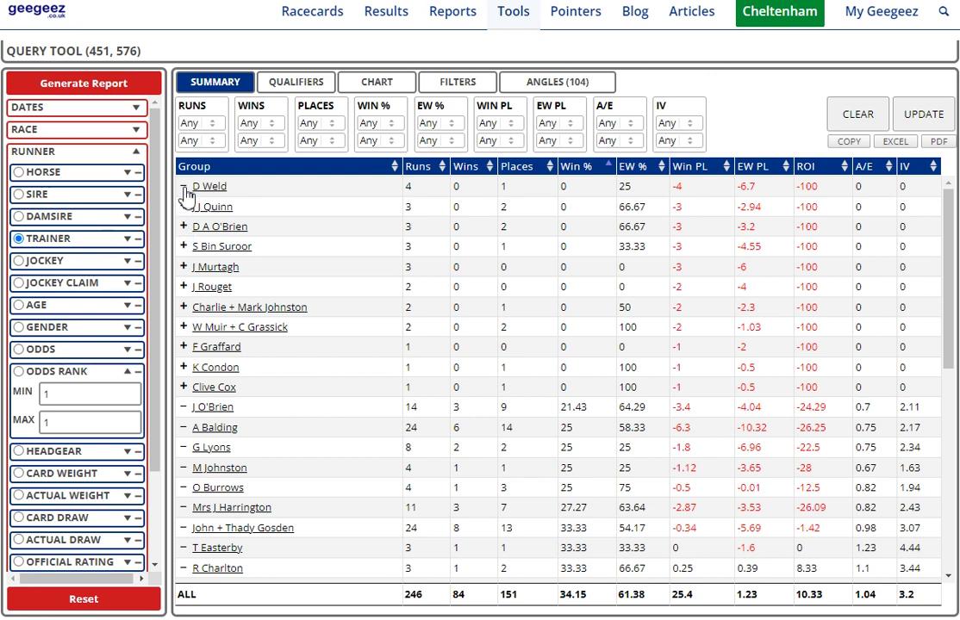
pyautogui.click(184, 188)
# Regenerate the trainer report with the maximum odds rank set to 2 and review the trainers sorted by lowest Win PL
pyautogui.click(127, 423)
pyautogui.write('2')
pyautogui.click(101, 84)
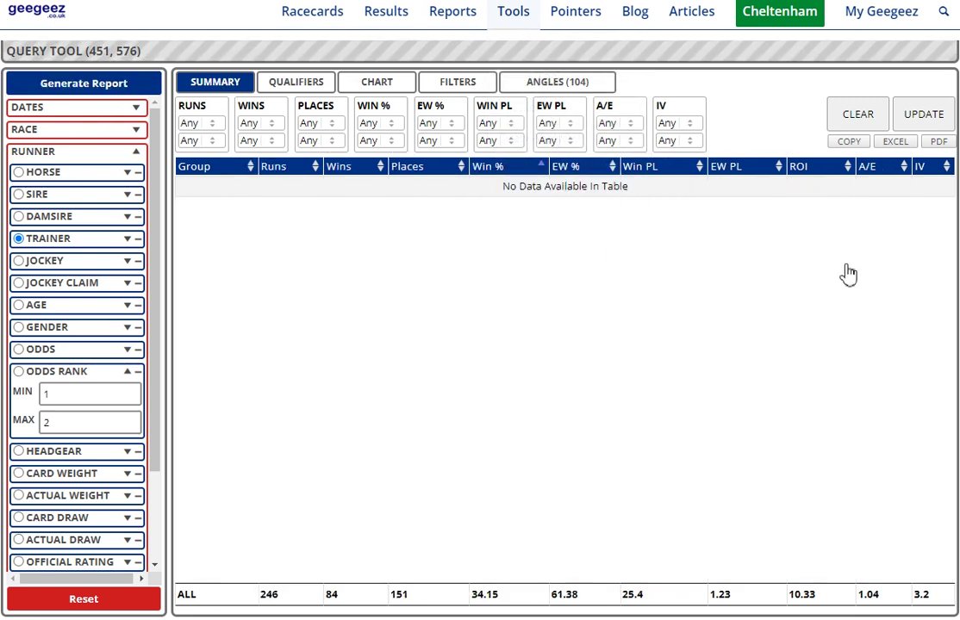
pyautogui.click(680, 170)
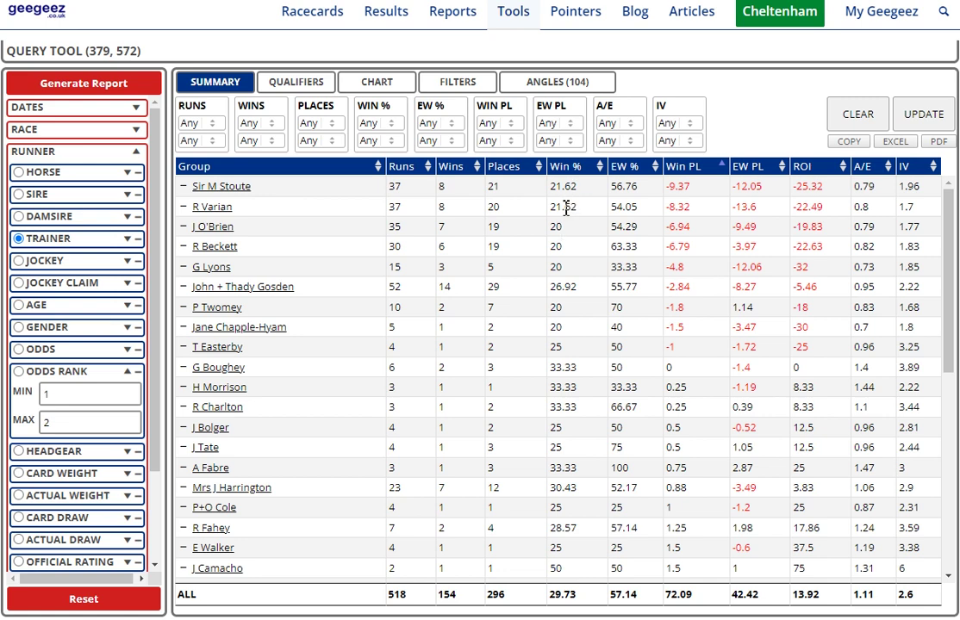
pyautogui.scroll(-5, 586, 514)
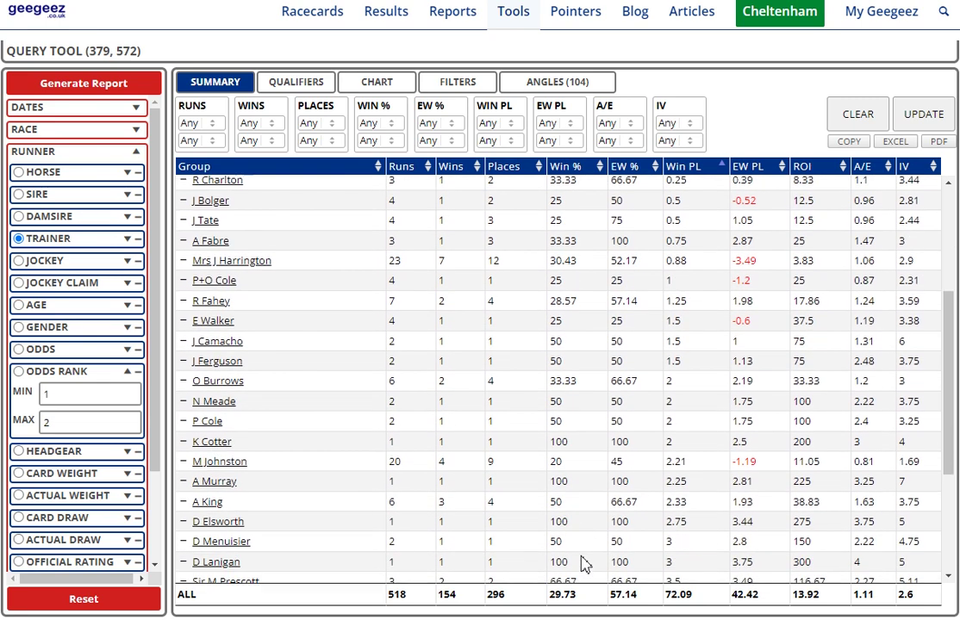
pyautogui.scroll(-2, 581, 562)
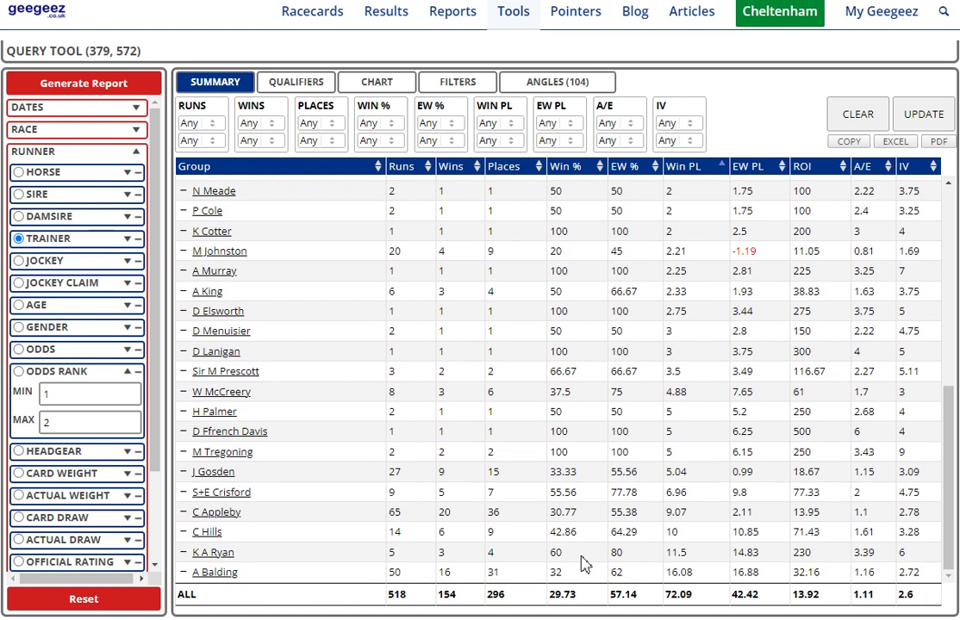
pyautogui.scroll(7, 583, 562)
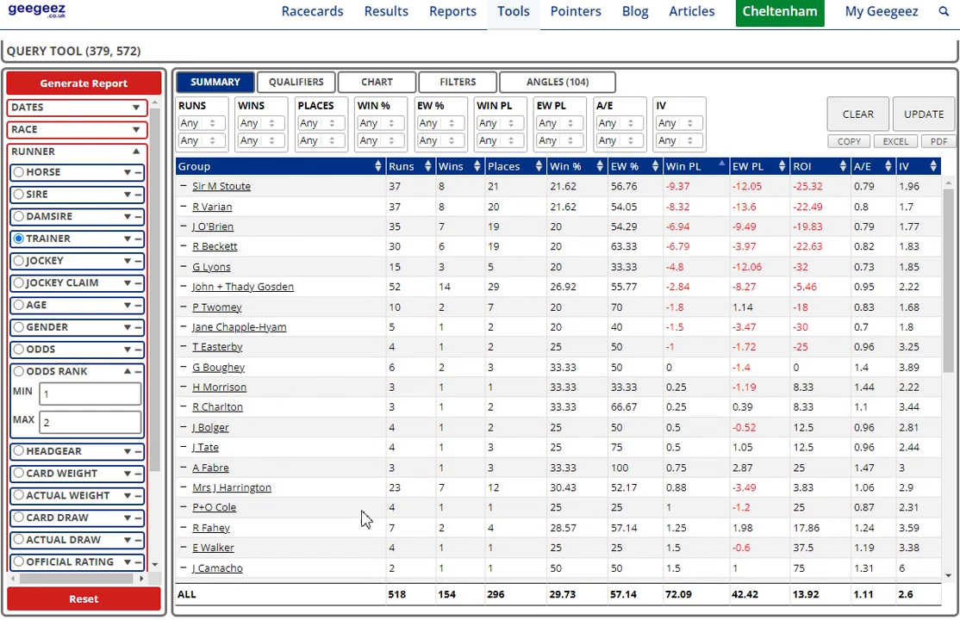
# Regenerate the report grouped by distance, sort it by shortest distance and examine the Win PL values and total
pyautogui.click(549, 84)
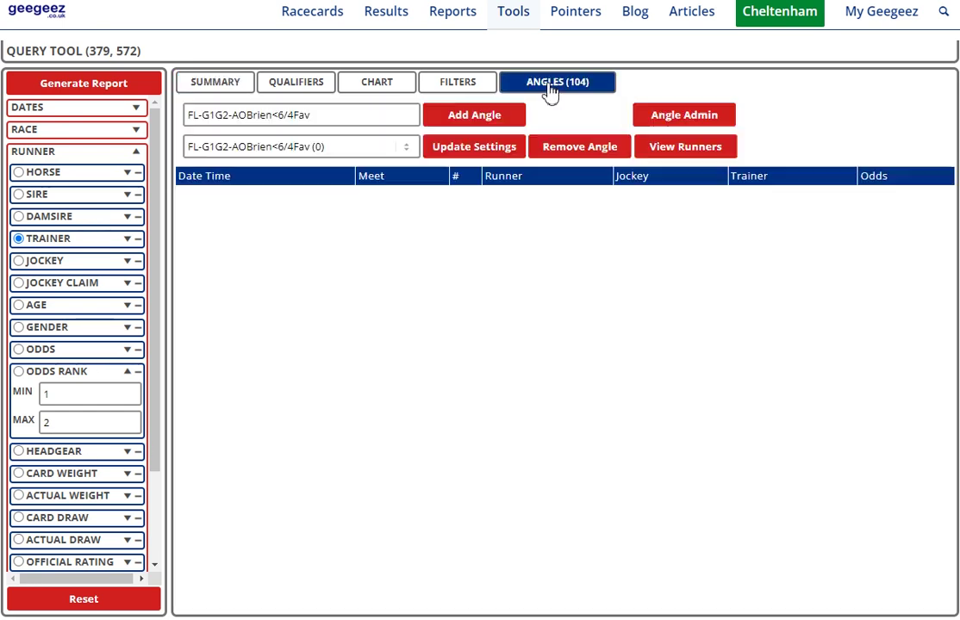
pyautogui.click(456, 86)
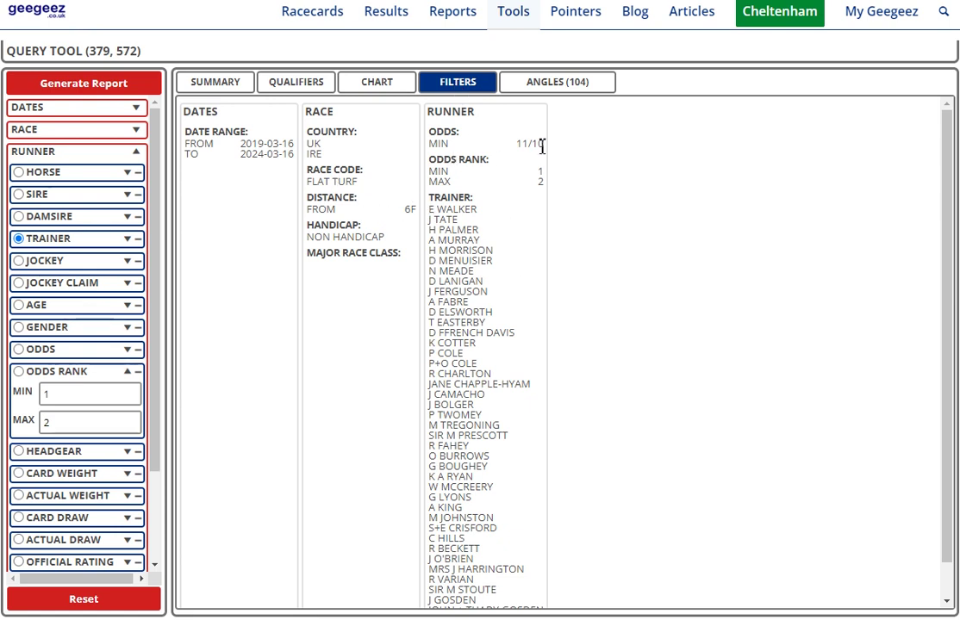
pyautogui.click(131, 151)
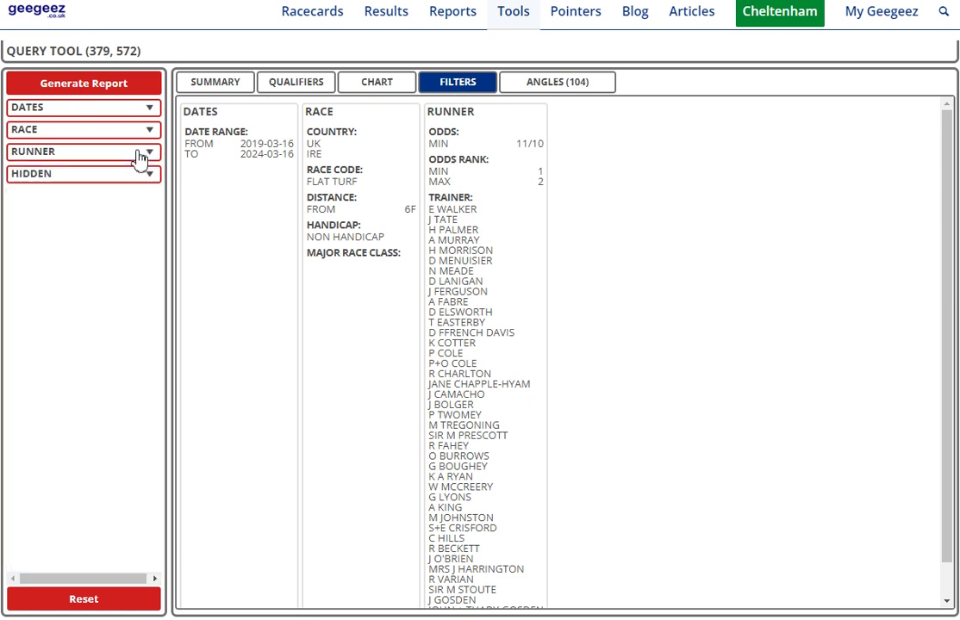
pyautogui.click(141, 131)
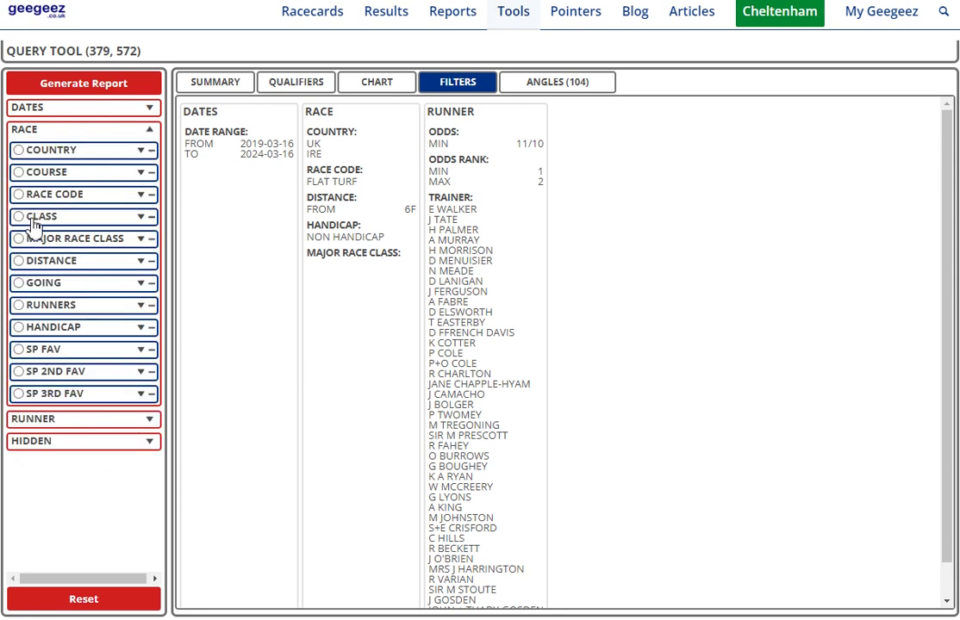
pyautogui.click(18, 261)
pyautogui.click(98, 84)
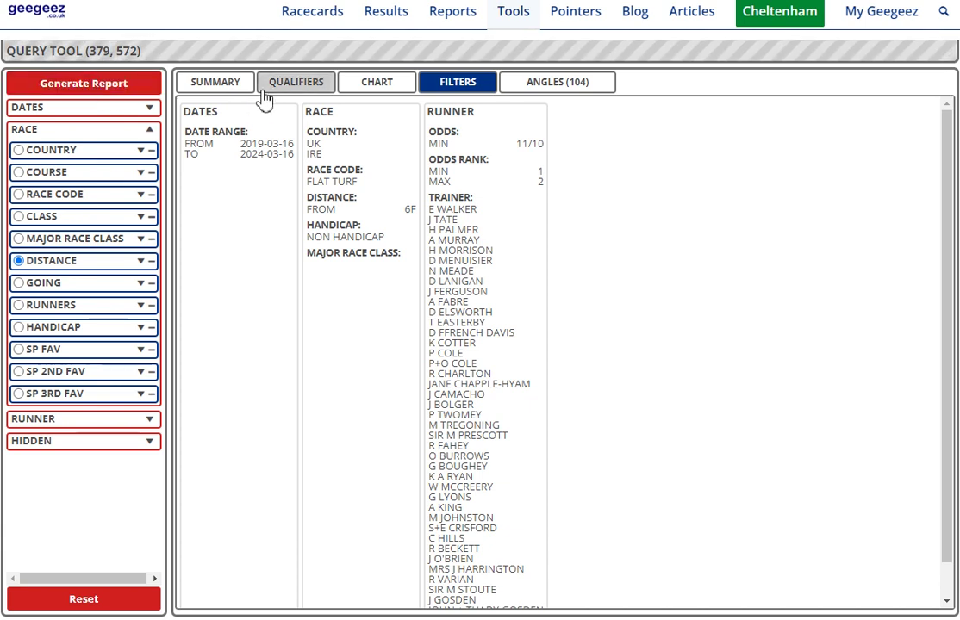
pyautogui.click(231, 90)
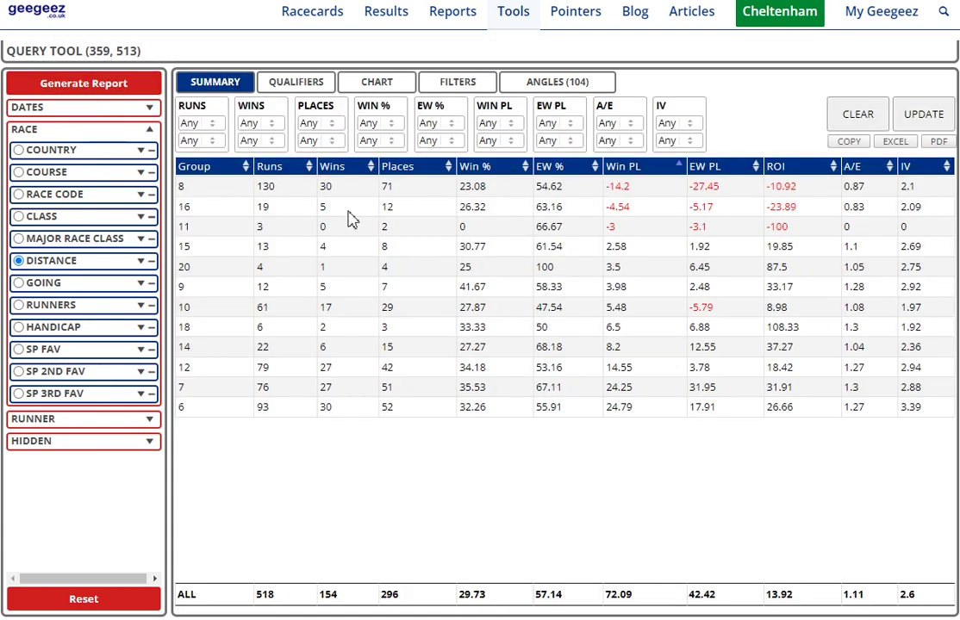
pyautogui.click(205, 167)
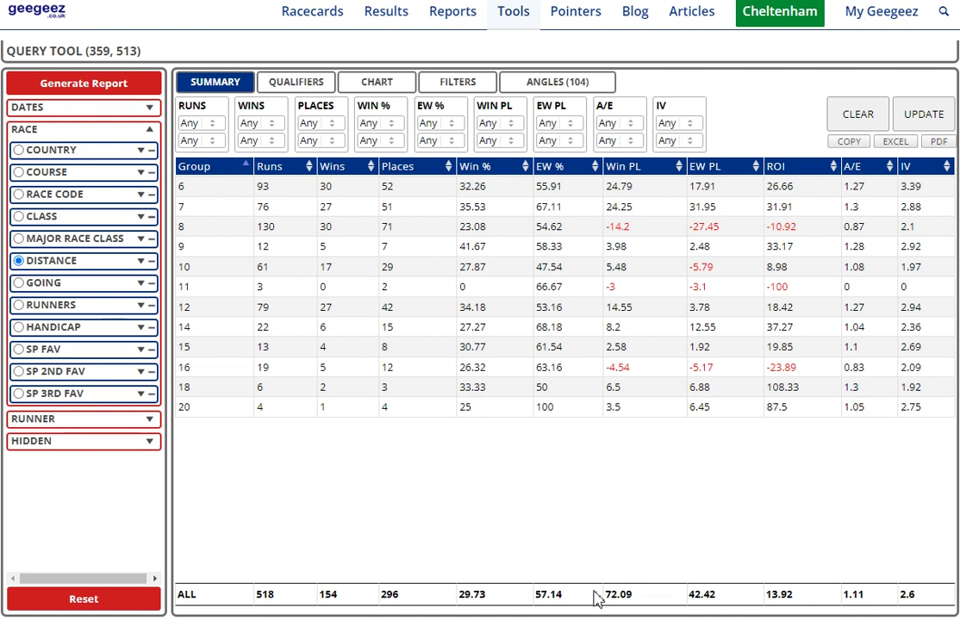
pyautogui.moveTo(634, 594); pyautogui.dragTo(608, 595)
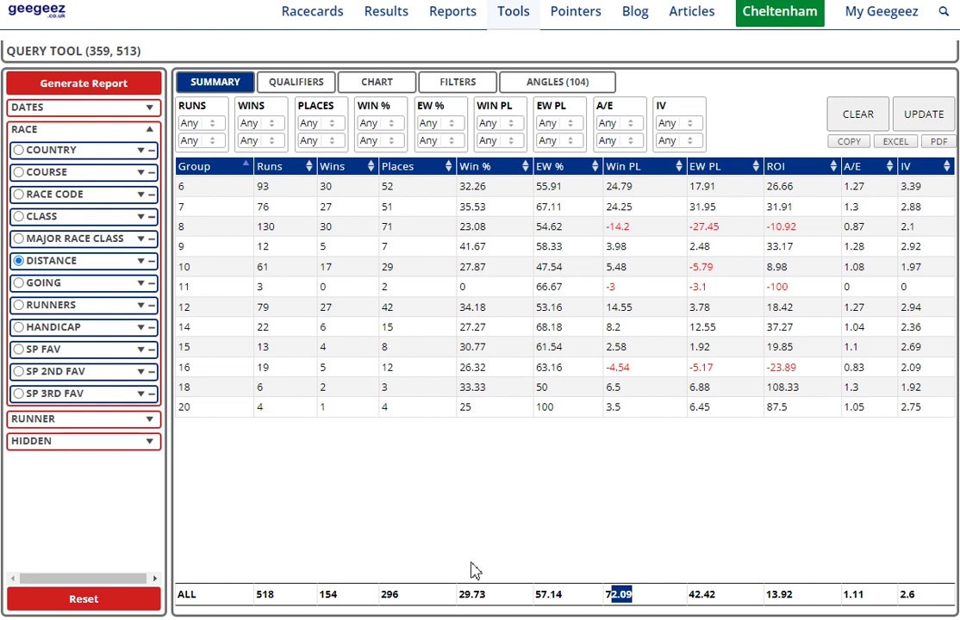
# Review the active date, race and runner filters, including the full list of selected trainers
pyautogui.click(448, 81)
pyautogui.scroll(-1, 503, 295)
pyautogui.scroll(1, 502, 295)
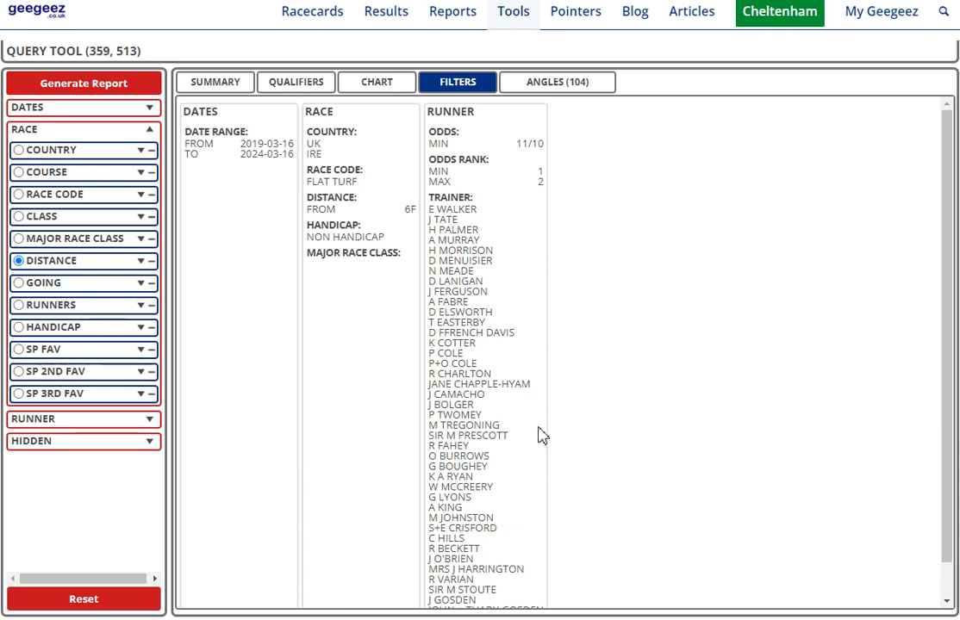
pyautogui.scroll(-1, 541, 436)
pyautogui.scroll(1, 541, 436)
pyautogui.scroll(-1, 464, 517)
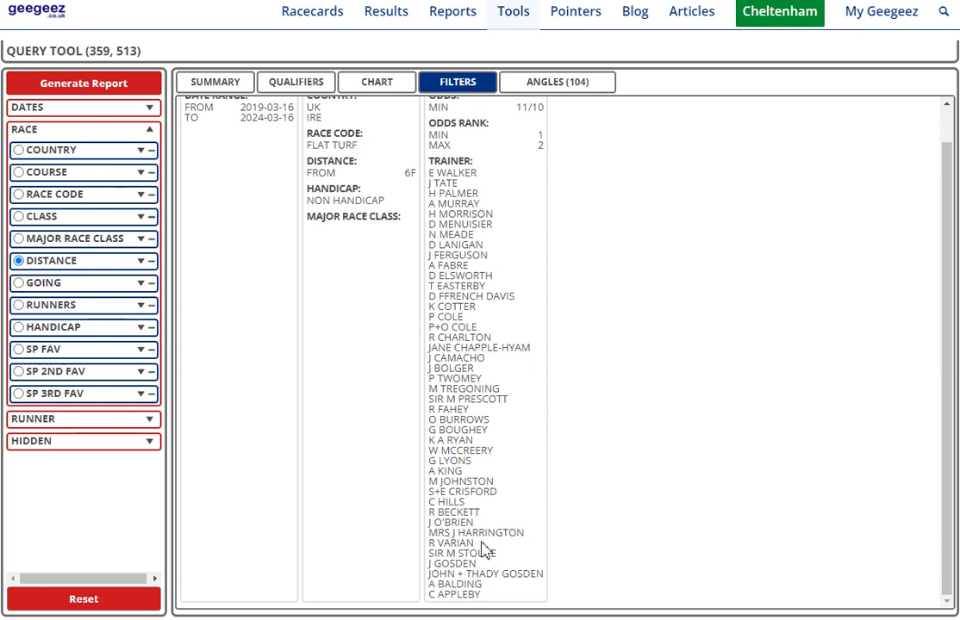
pyautogui.scroll(1, 441, 284)
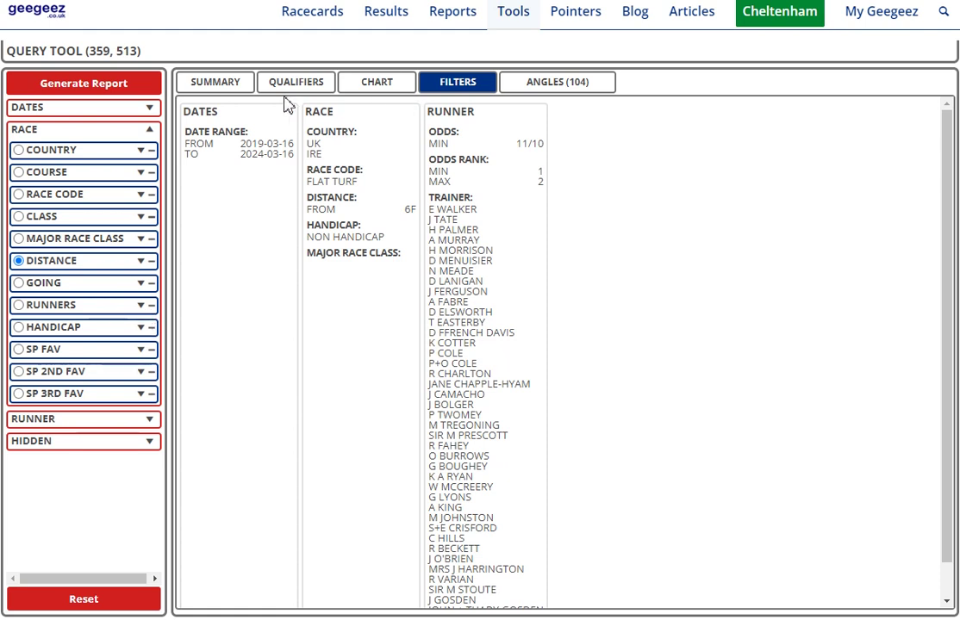
# Set the maximum odds rank to 1 and regenerate the distance report
pyautogui.click(217, 86)
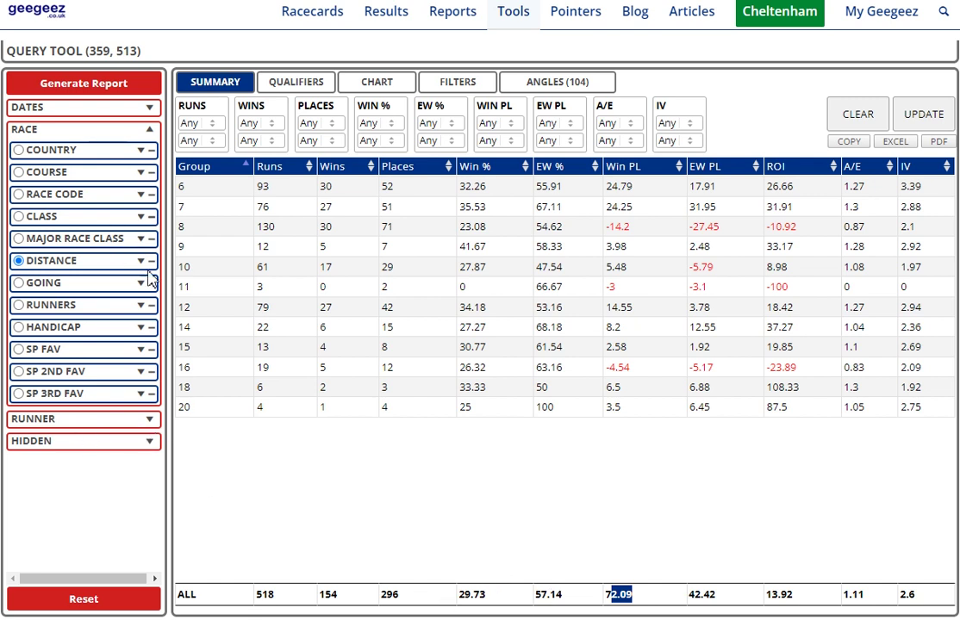
pyautogui.click(152, 419)
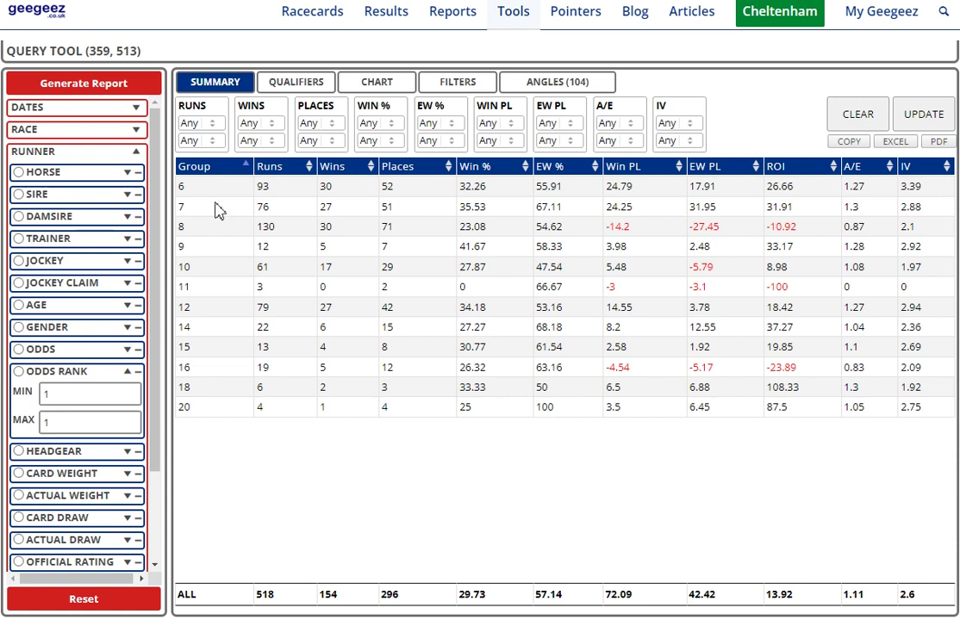
pyautogui.click(71, 84)
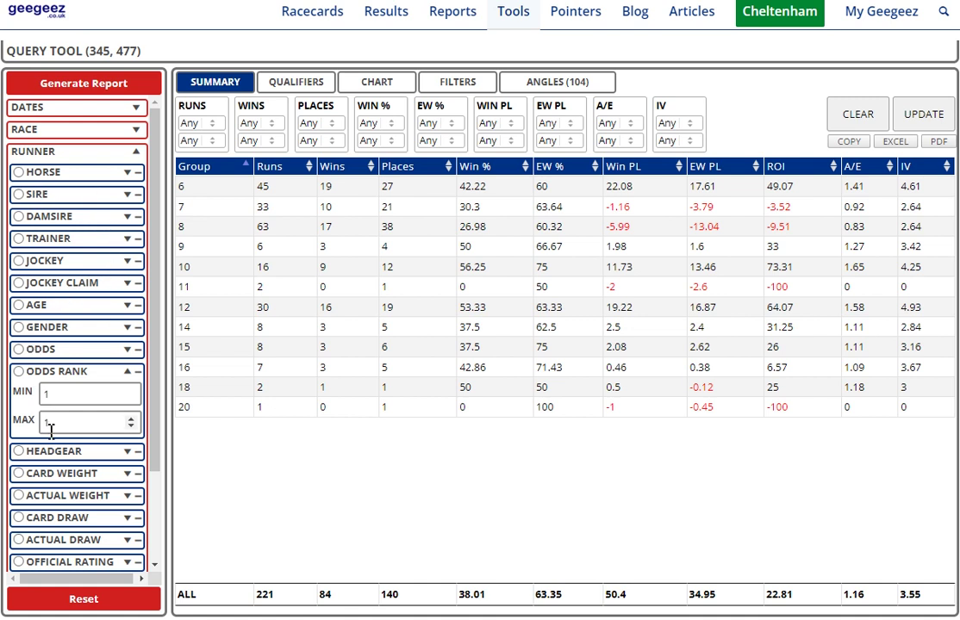
# Regroup the report by trainer and examine the Win PL values across the whole trainer list
pyautogui.click(134, 154)
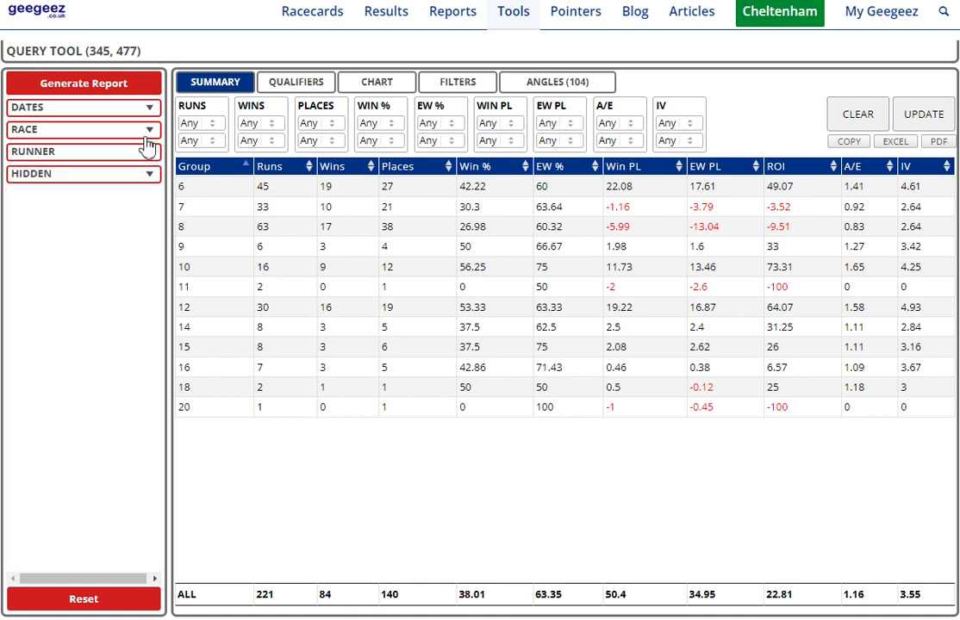
pyautogui.click(138, 129)
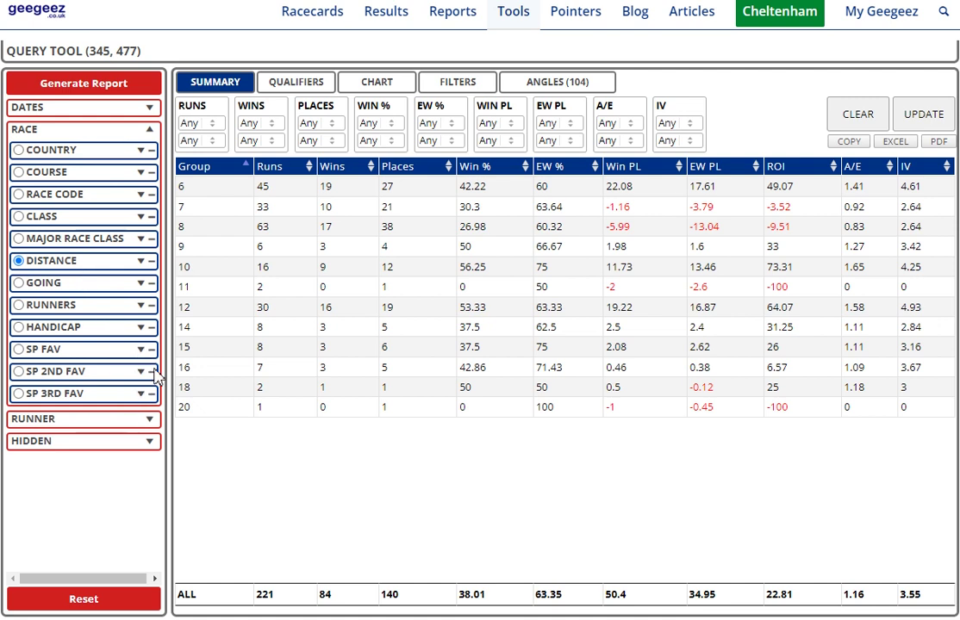
pyautogui.click(138, 419)
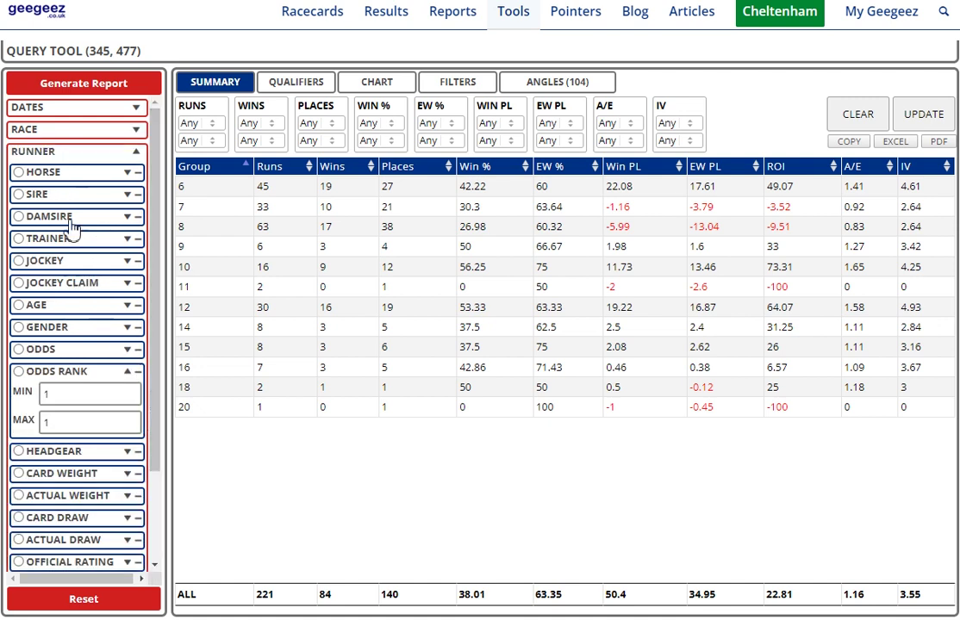
pyautogui.click(19, 239)
pyautogui.click(91, 85)
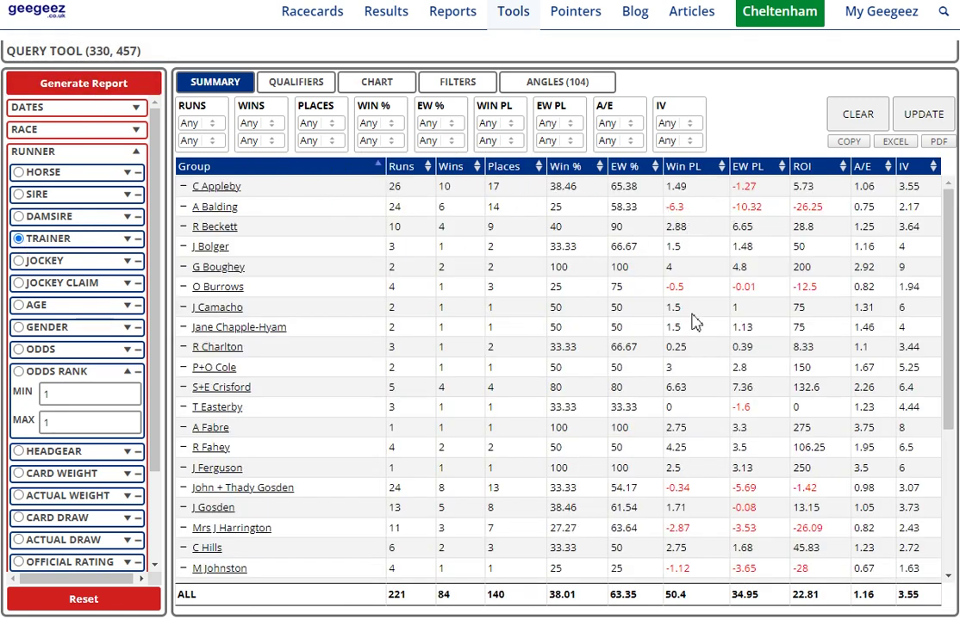
pyautogui.scroll(-1, 693, 328)
pyautogui.scroll(-2, 696, 332)
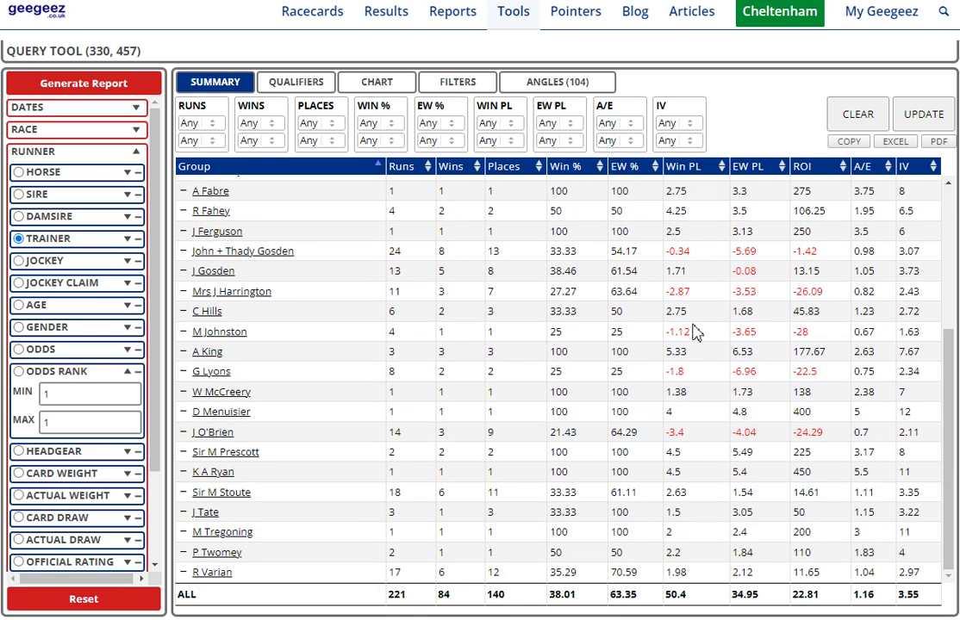
pyautogui.scroll(3, 694, 330)
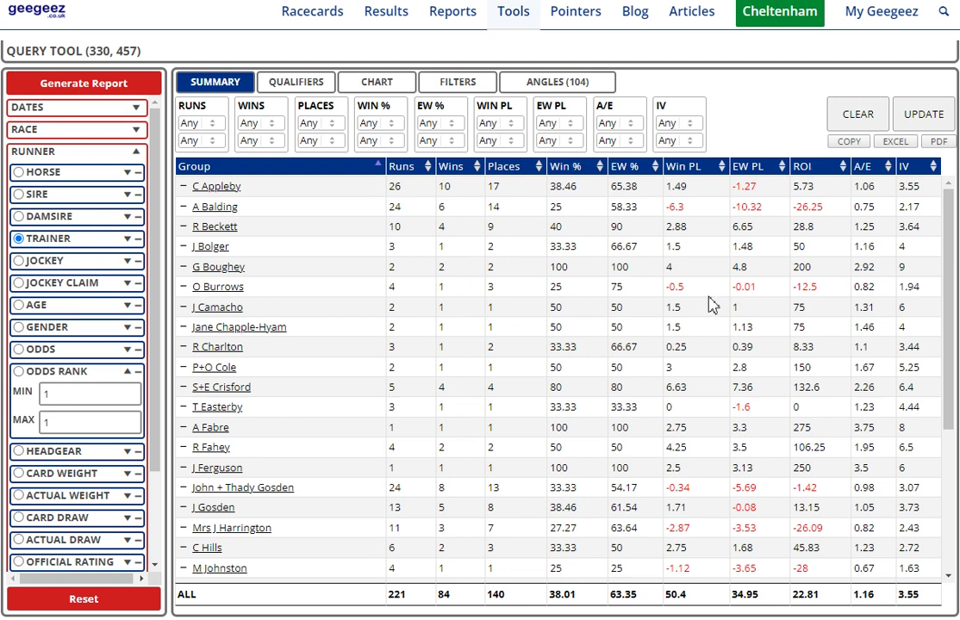
pyautogui.scroll(-3, 465, 380)
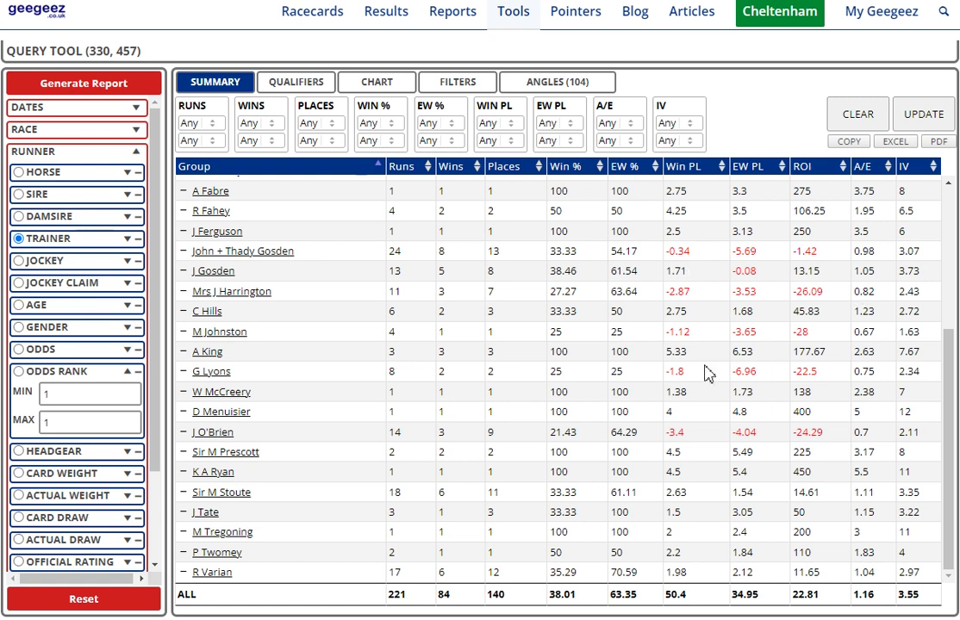
pyautogui.scroll(2, 705, 373)
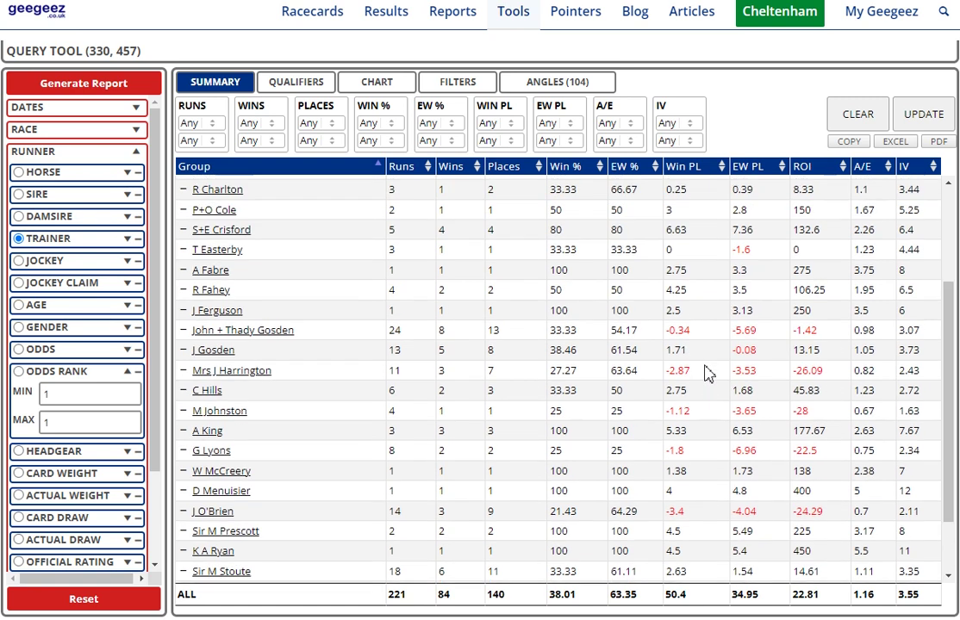
pyautogui.scroll(-2, 705, 373)
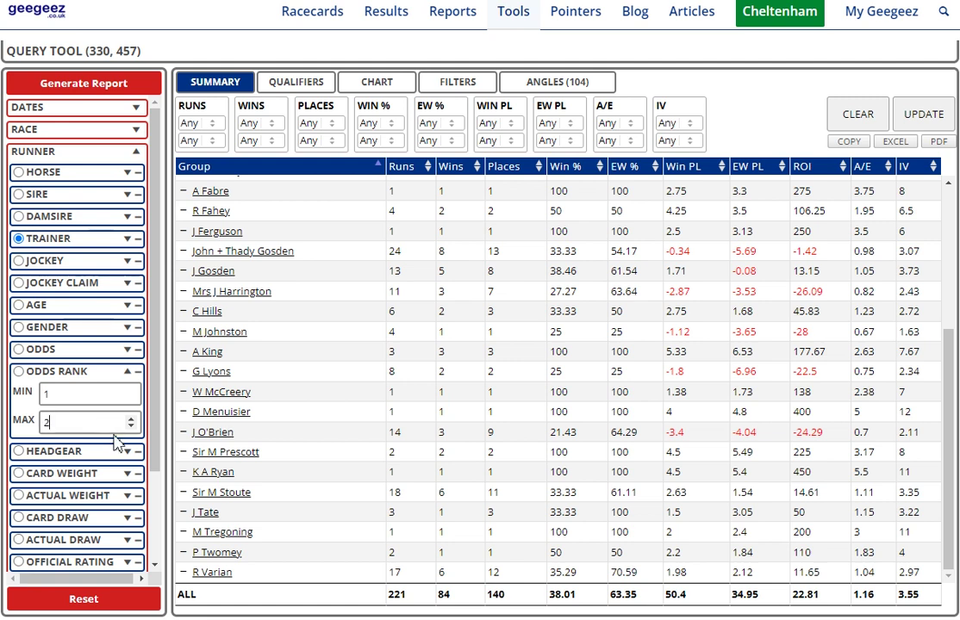
# Compare the trainer report at a maximum odds rank of 2 with the same report at a maximum of 1
pyautogui.click(104, 84)
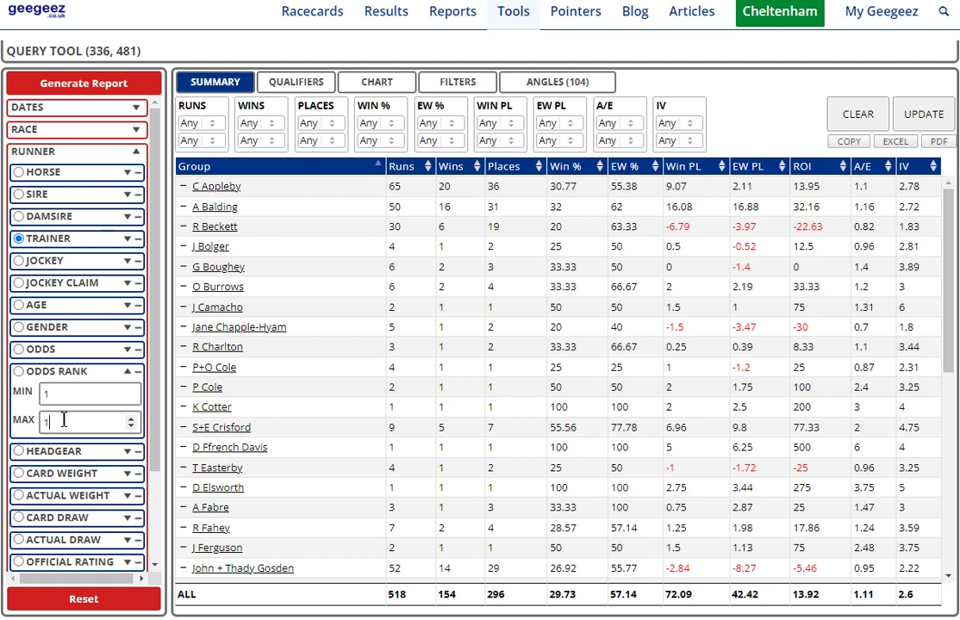
pyautogui.click(103, 84)
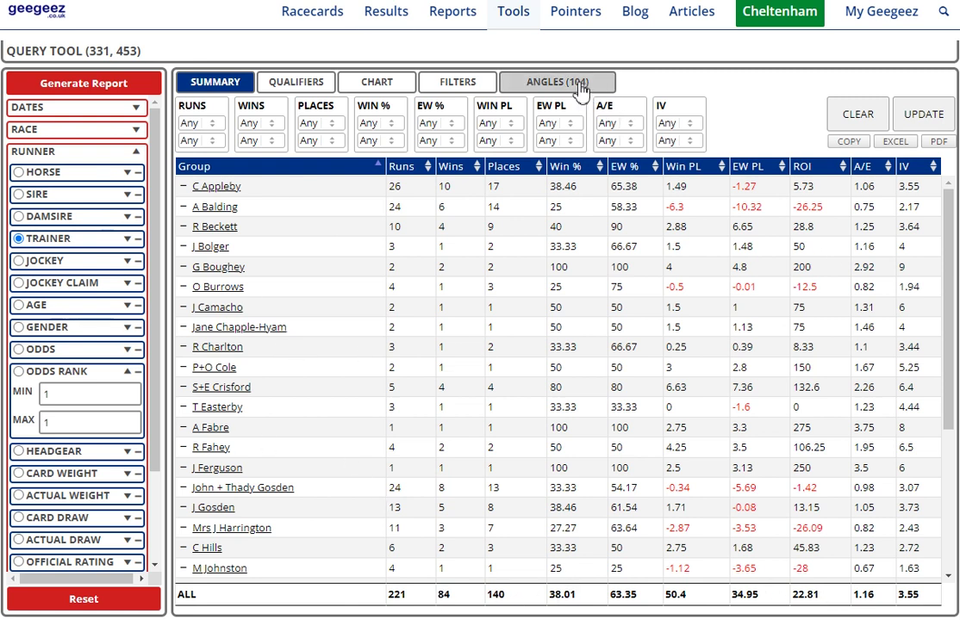
# Open the angle settings and shorten the new angle's name to FL-G1G2
pyautogui.click(528, 85)
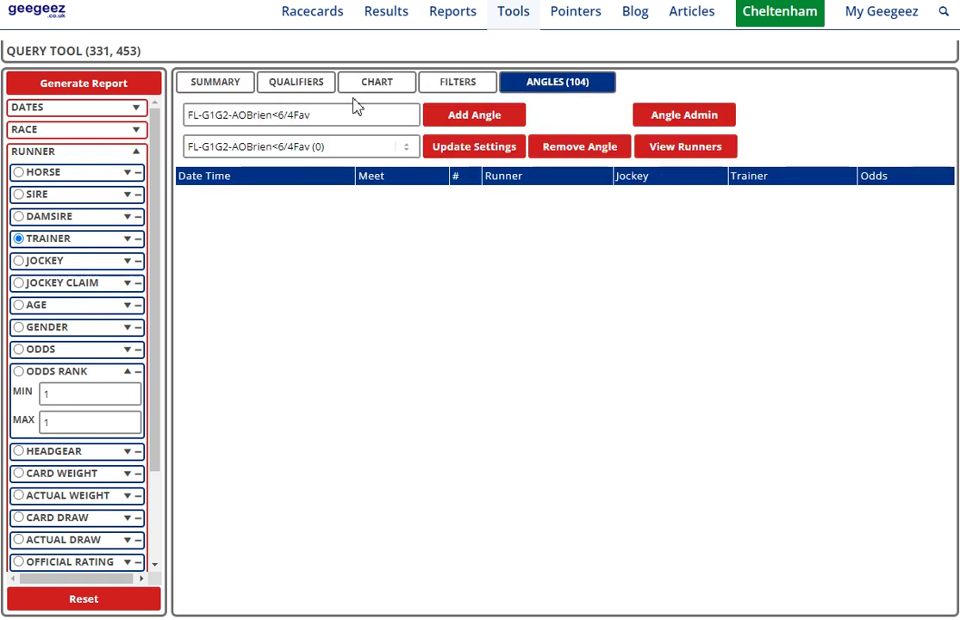
pyautogui.doubleClick(234, 116)
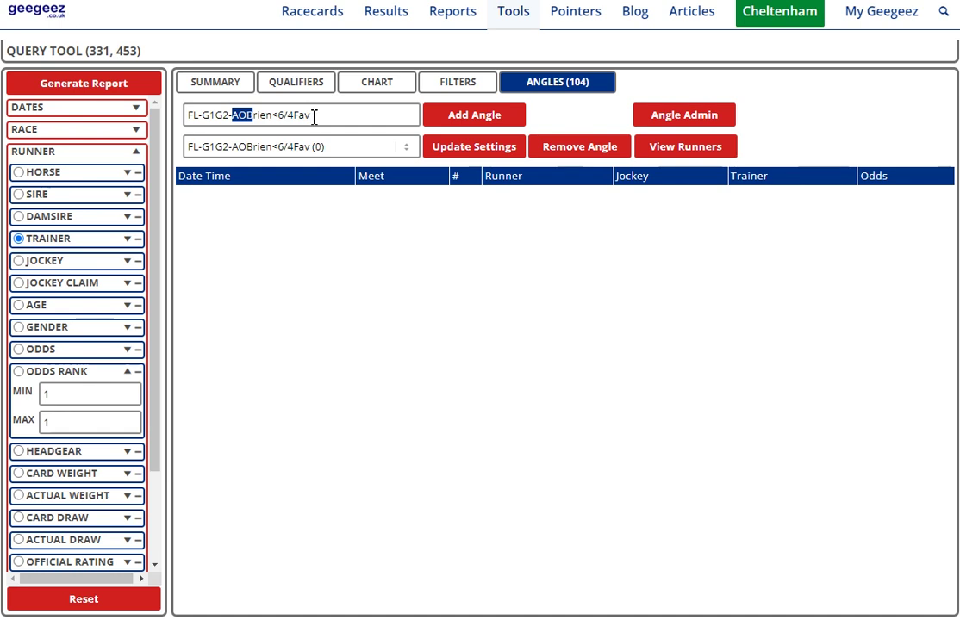
pyautogui.click(317, 118)
pyautogui.press('BackSpace')
pyautogui.press('BackSpace')
pyautogui.press('BackSpace')
pyautogui.press('BackSpace')
pyautogui.press('BackSpace')
pyautogui.press('BackSpace')
pyautogui.press('BackSpace')
pyautogui.press('BackSpace')
pyautogui.press('BackSpace')
pyautogui.press('BackSpace')
pyautogui.press('BackSpace')
pyautogui.press('BackSpace')
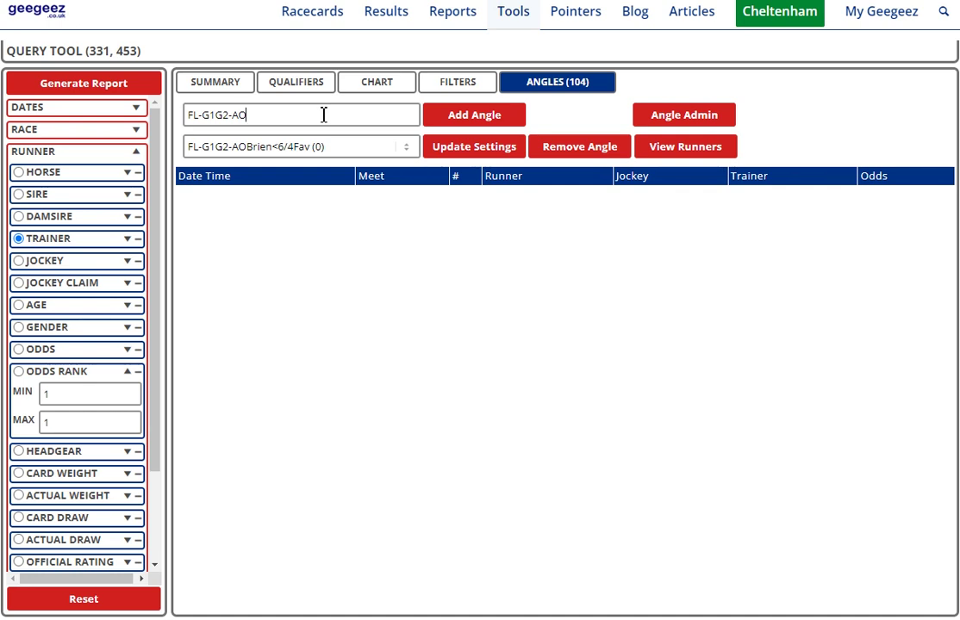
pyautogui.press('BackSpace')
pyautogui.press('BackSpace')
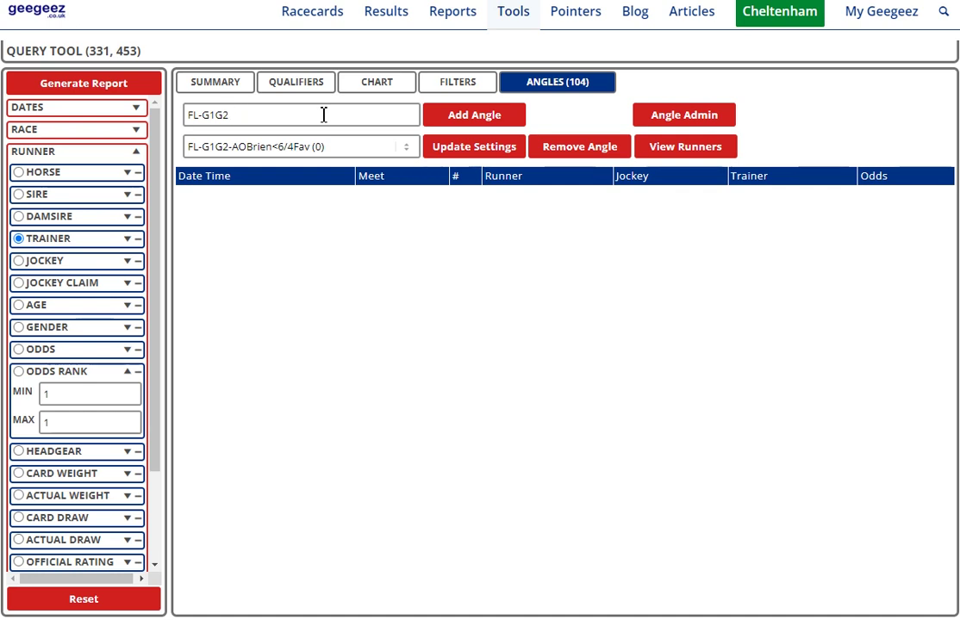
# Set the maximum odds rank to 2, regenerate the trainer report and view its summary
pyautogui.click(103, 424)
pyautogui.write('2')
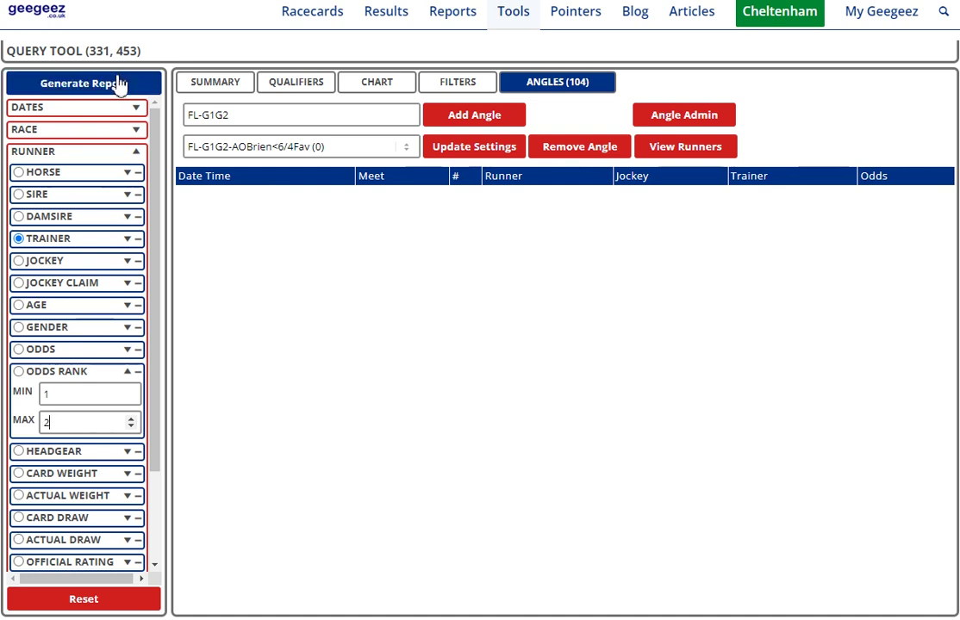
pyautogui.click(121, 83)
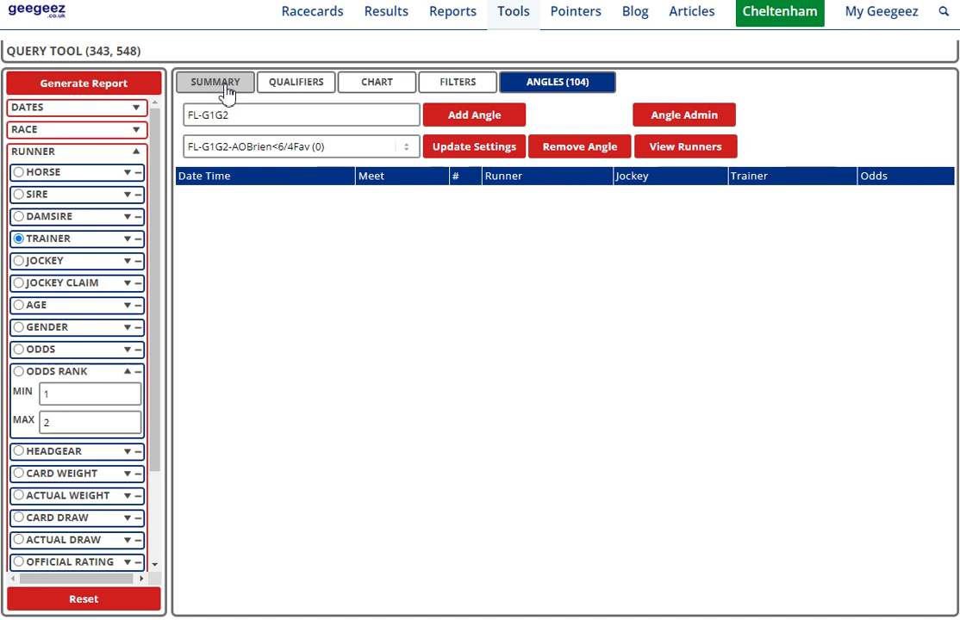
pyautogui.click(226, 93)
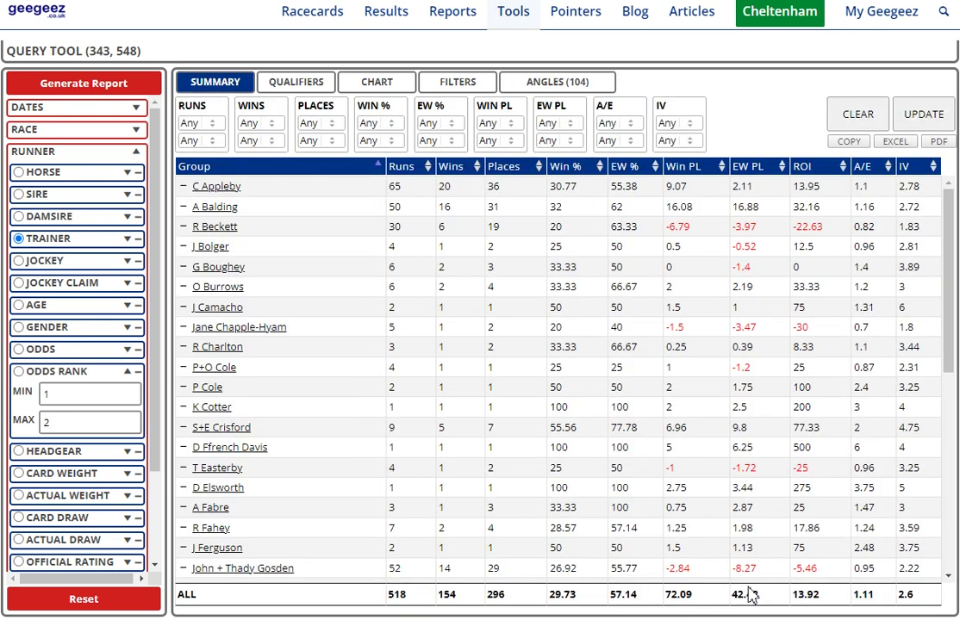
# Name the angle FL-G1G2-Trainers-Favor2ndFav and add it to the saved angles
pyautogui.click(552, 82)
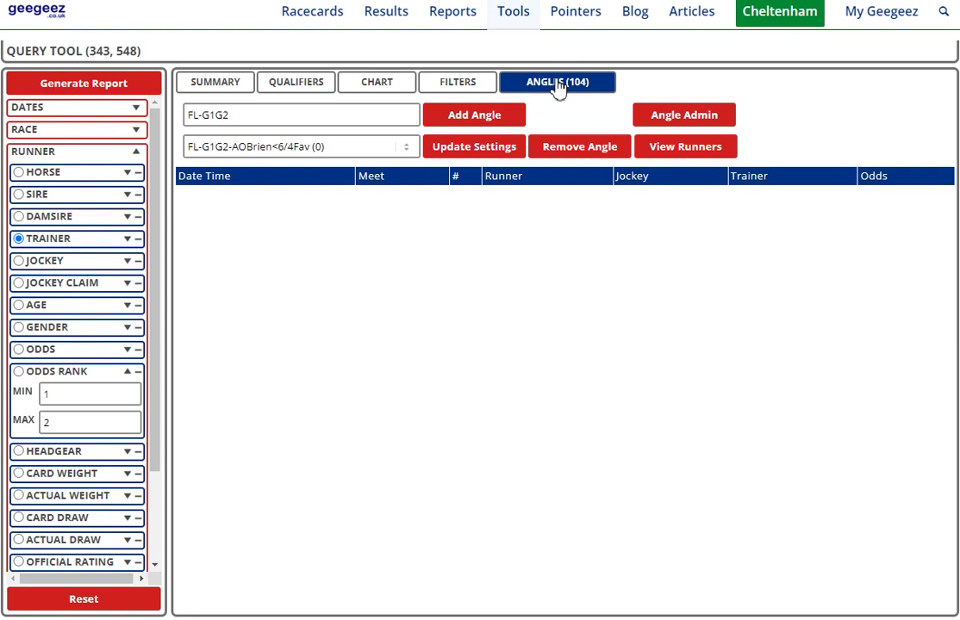
pyautogui.click(253, 116)
pyautogui.write('/f=')
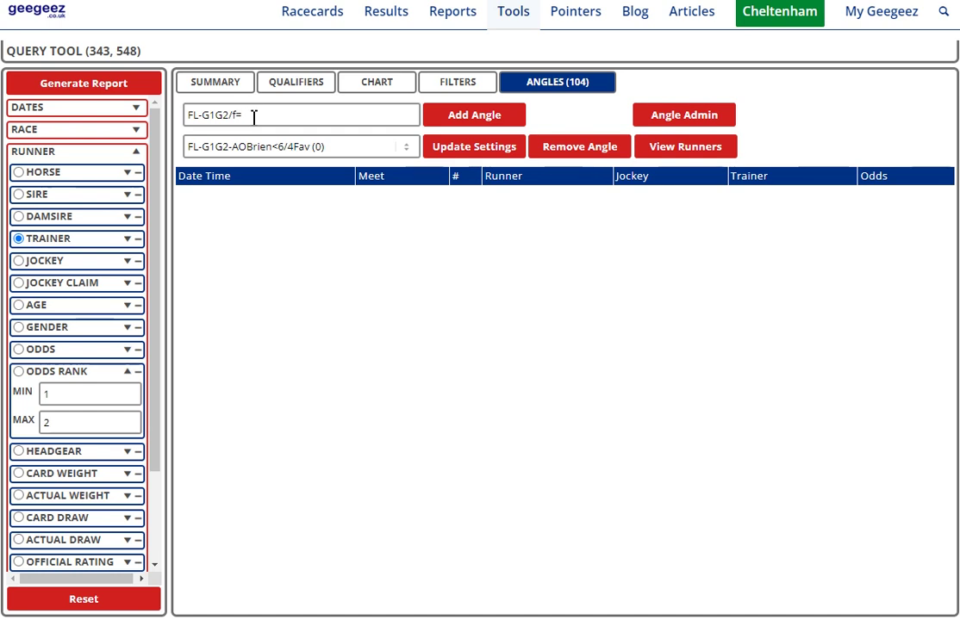
pyautogui.write('F')
pyautogui.write('ou')
pyautogui.write('2nd')
pyautogui.write('Fav')
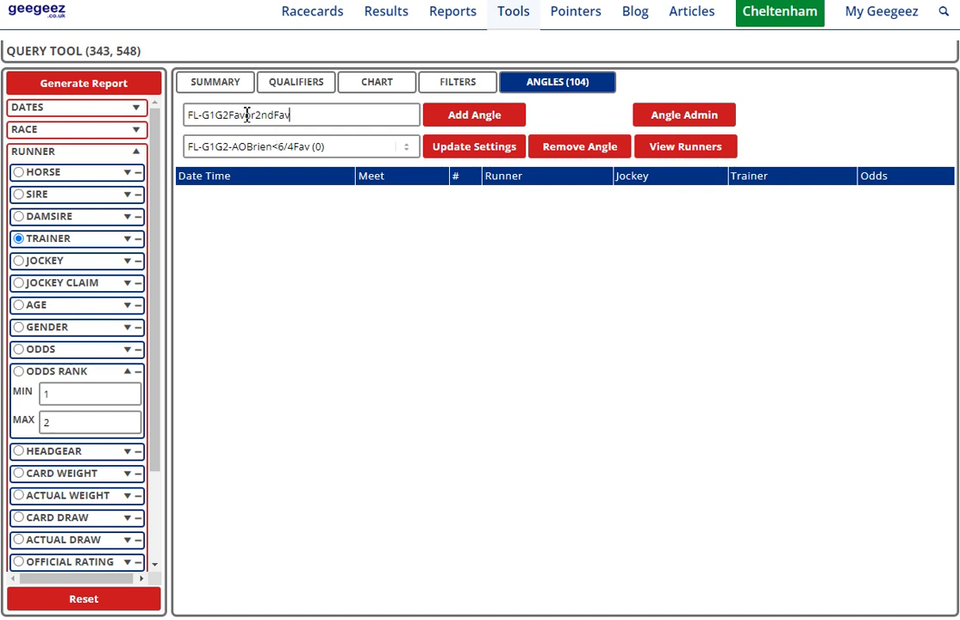
pyautogui.click(230, 115)
pyautogui.write('-')
pyautogui.write('Trainers')
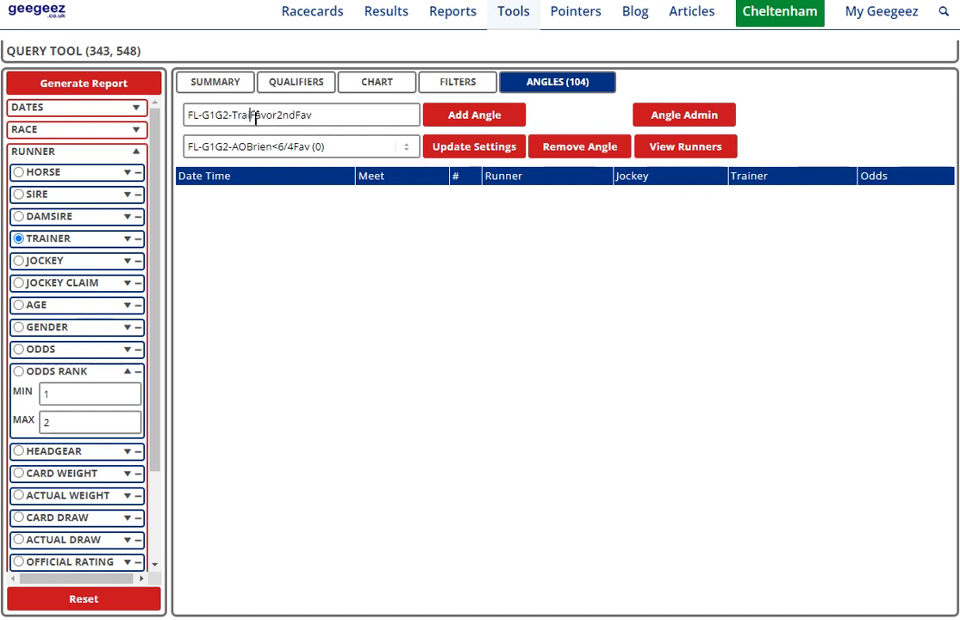
pyautogui.write('-')
pyautogui.click(449, 125)
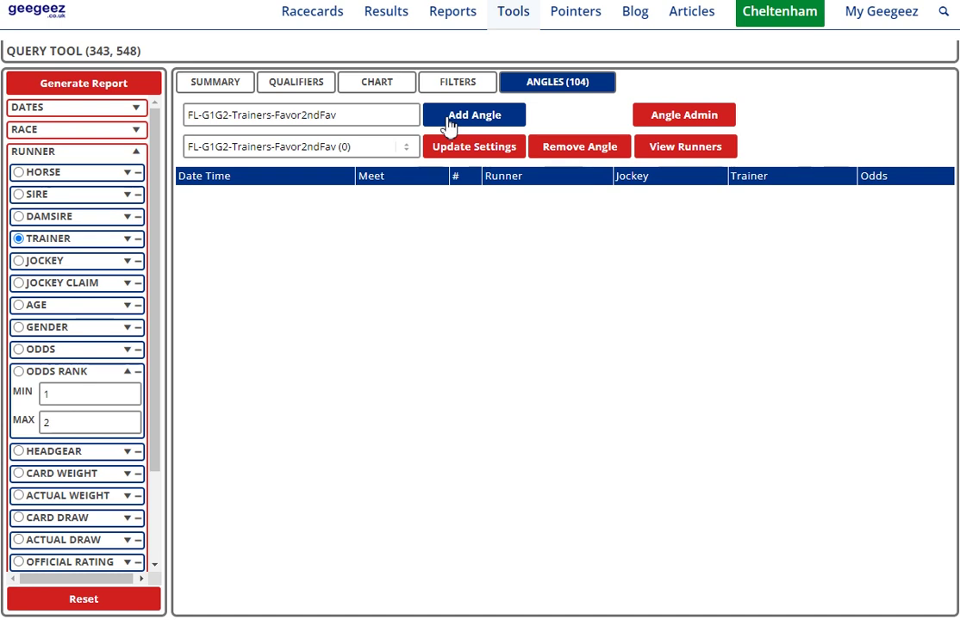
# Review the date, race and runner filters behind the new trainers angle, including the trainer list
pyautogui.click(459, 86)
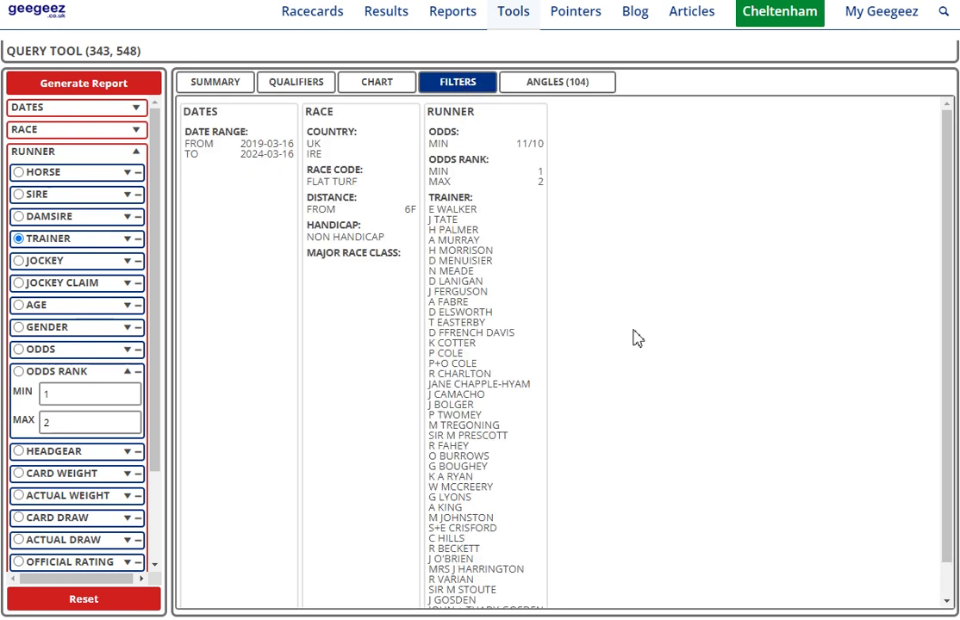
pyautogui.scroll(-1, 525, 347)
pyautogui.scroll(1, 529, 234)
pyautogui.click(224, 86)
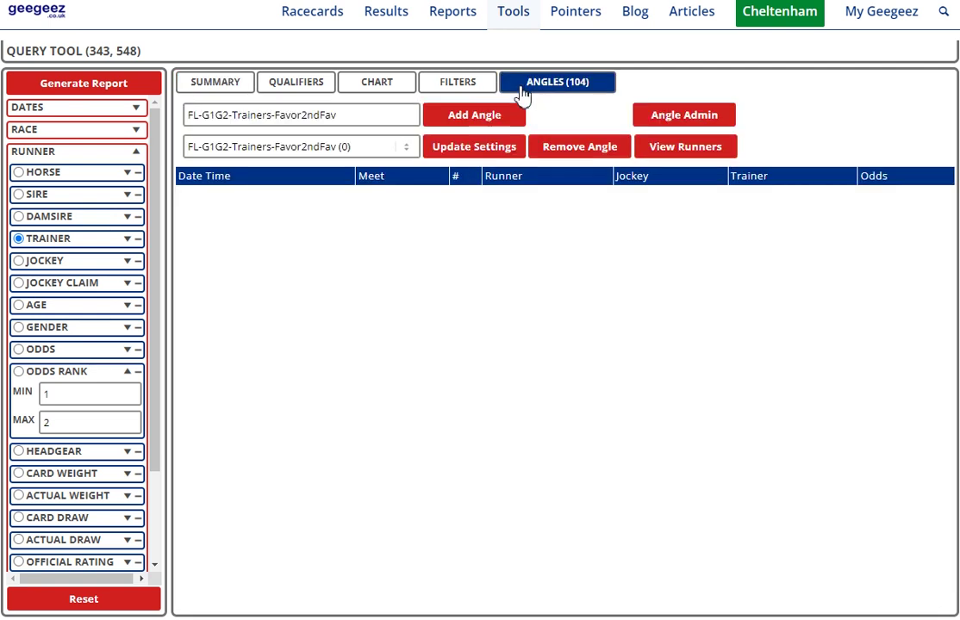
# Load the saved angle FL-G1G2-AOBrien<6/4Fav, generate its report and examine the results by odds rank
pyautogui.click(515, 85)
pyautogui.click(414, 147)
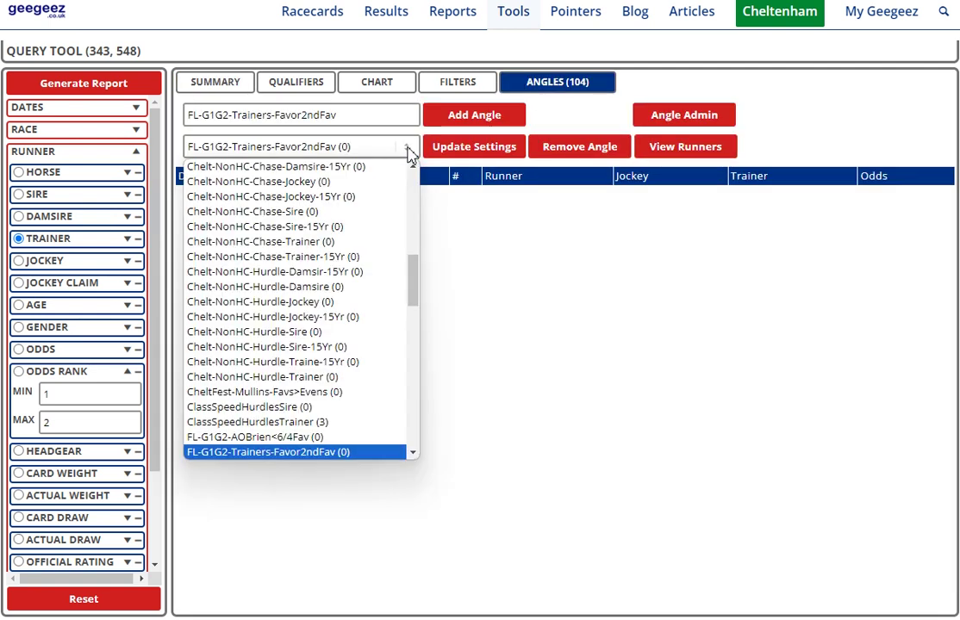
pyautogui.click(327, 437)
pyautogui.click(133, 83)
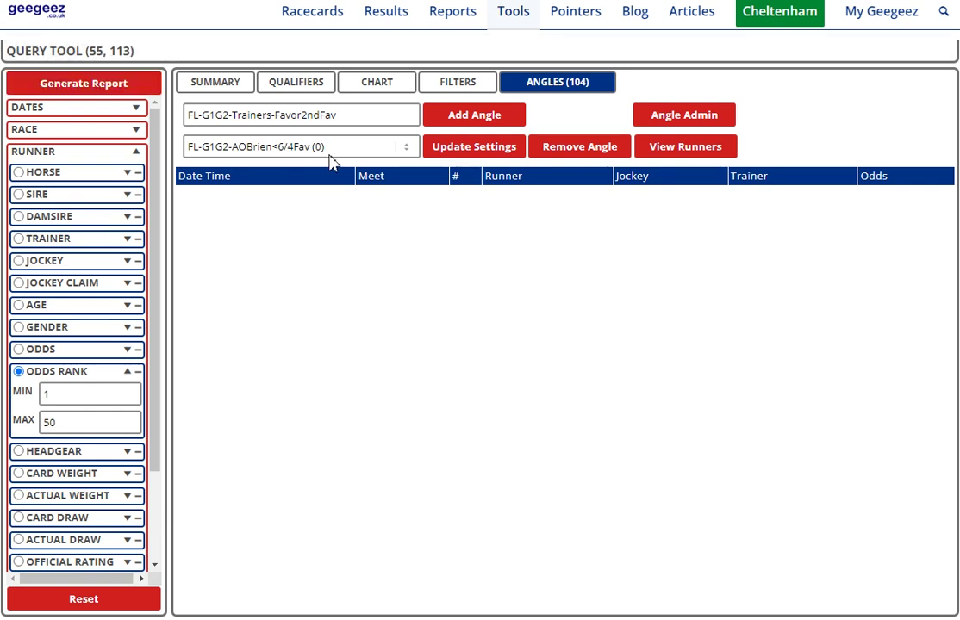
pyautogui.click(224, 85)
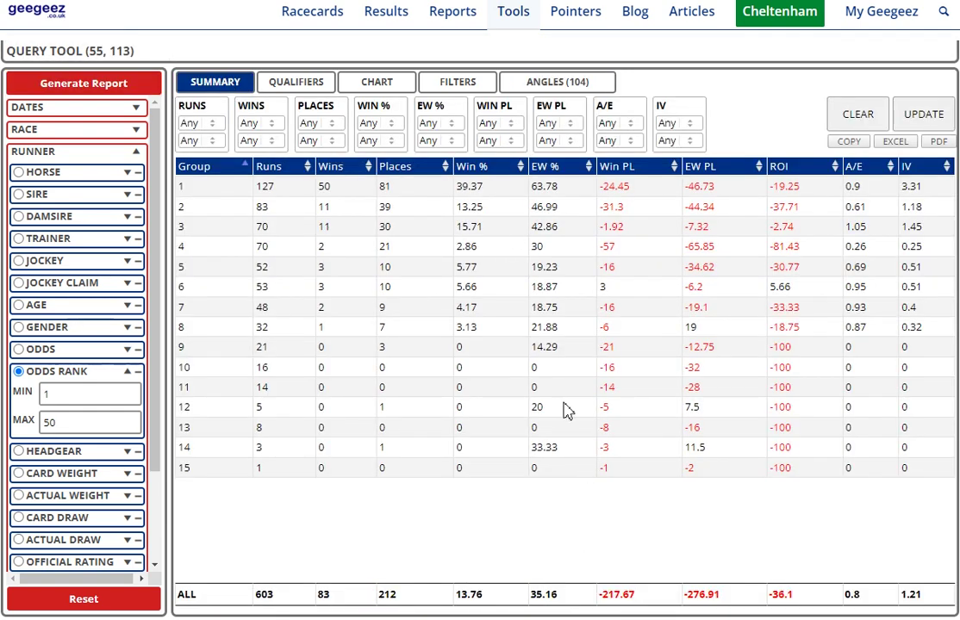
pyautogui.click(556, 84)
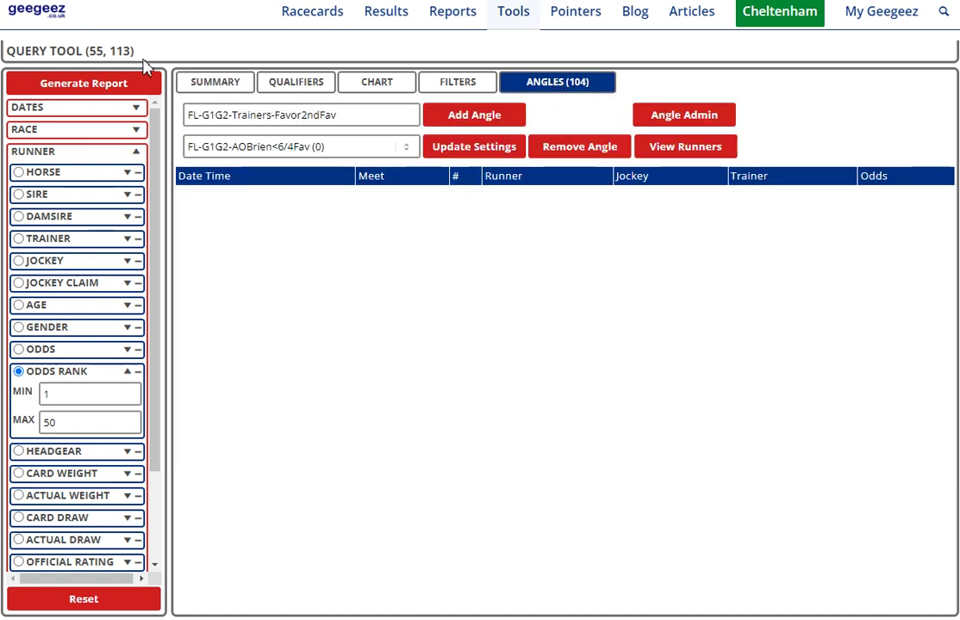
pyautogui.click(188, 86)
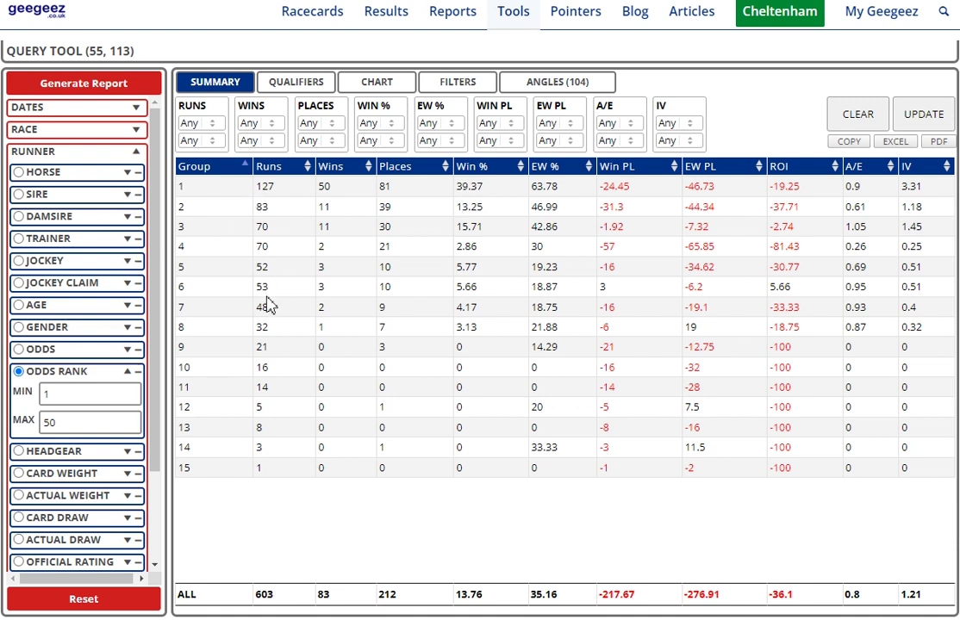
# Set the maximum odds rank to 1 and the maximum odds to 6/4, then regenerate the report
pyautogui.click(134, 151)
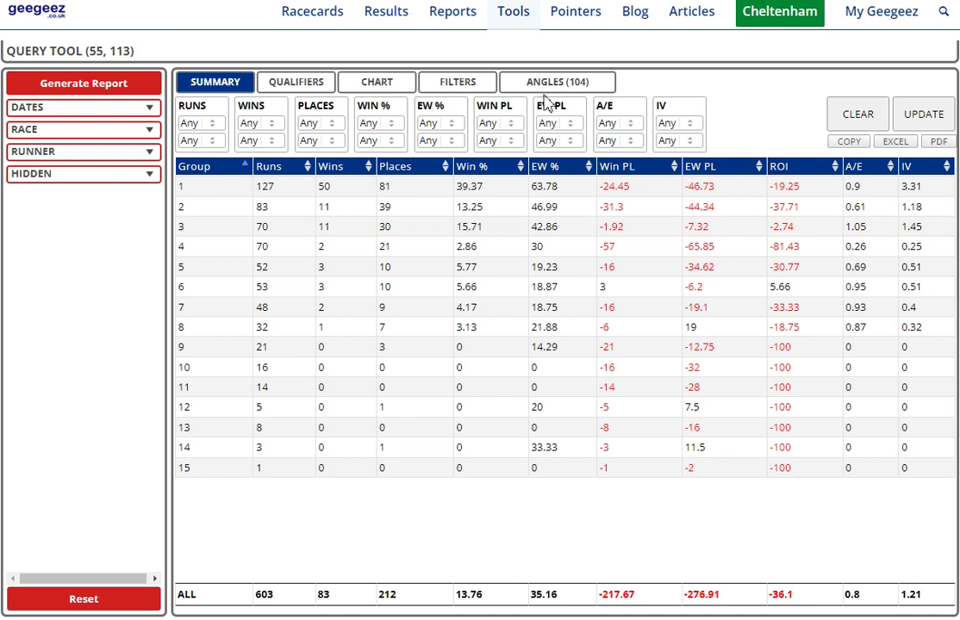
pyautogui.click(150, 131)
pyautogui.click(149, 131)
pyautogui.click(149, 155)
pyautogui.click(77, 420)
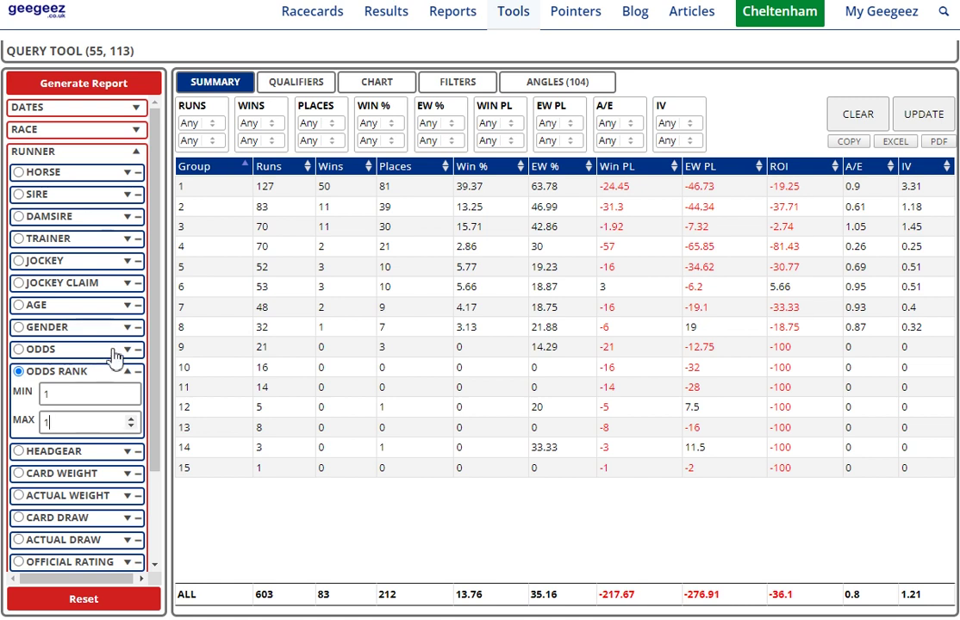
pyautogui.click(126, 349)
pyautogui.click(77, 401)
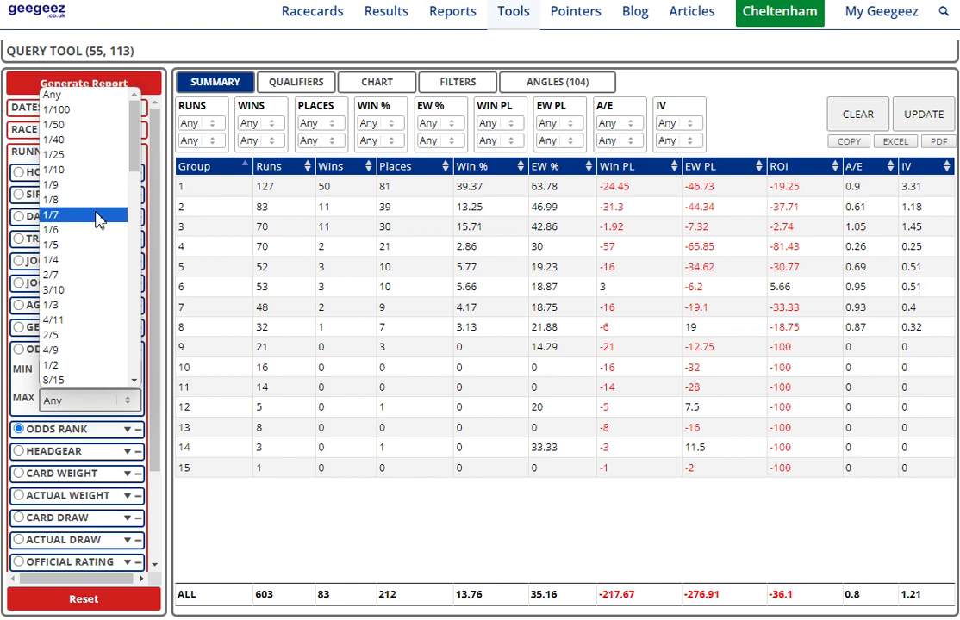
pyautogui.scroll(-7, 76, 205)
pyautogui.scroll(3, 76, 205)
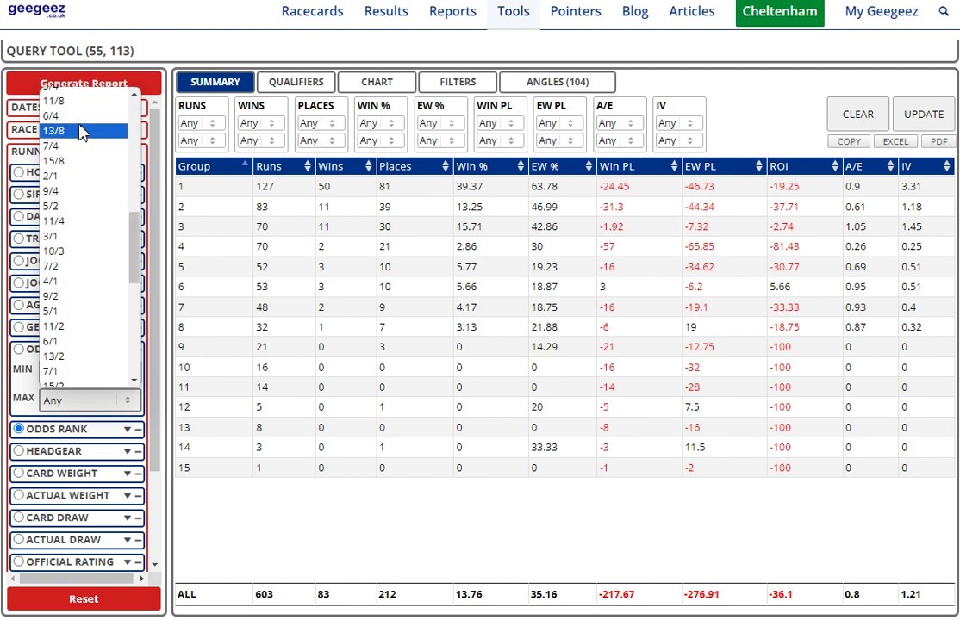
pyautogui.click(54, 115)
pyautogui.click(86, 87)
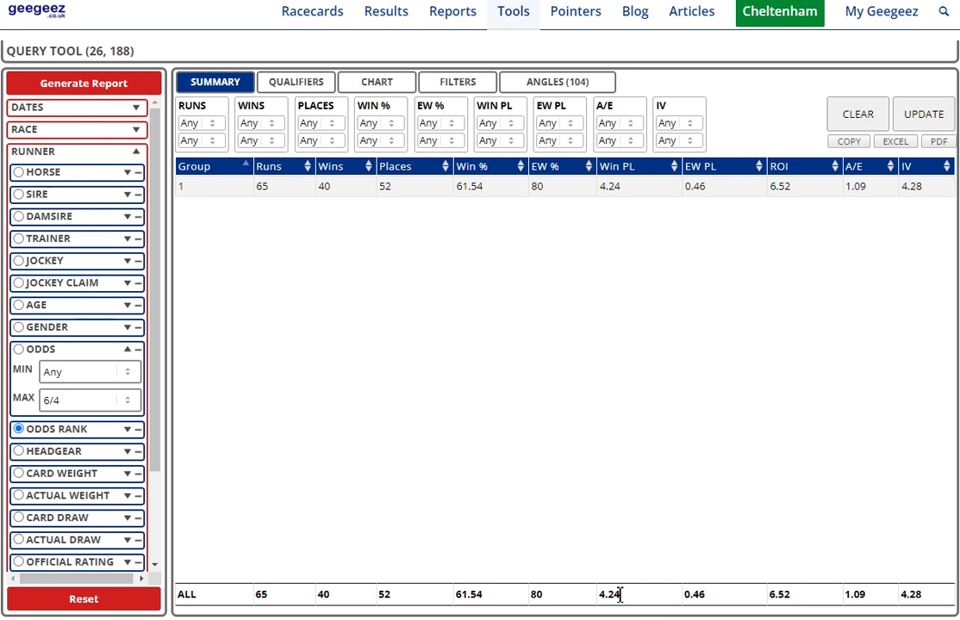
# Load the saved angle FL-G1G2-Trainers-Favor2ndFav and generate its report
pyautogui.click(558, 84)
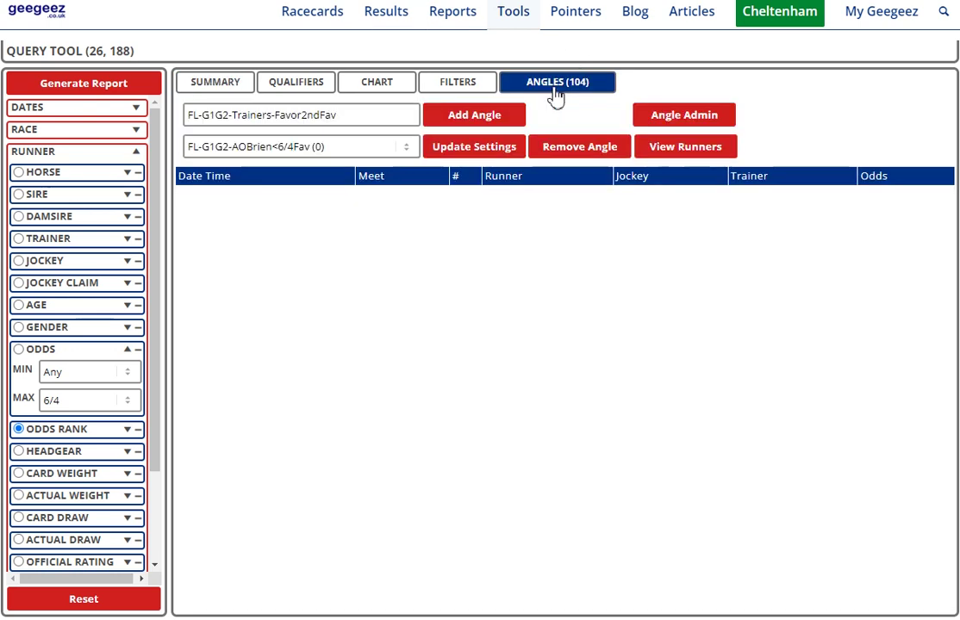
pyautogui.click(409, 147)
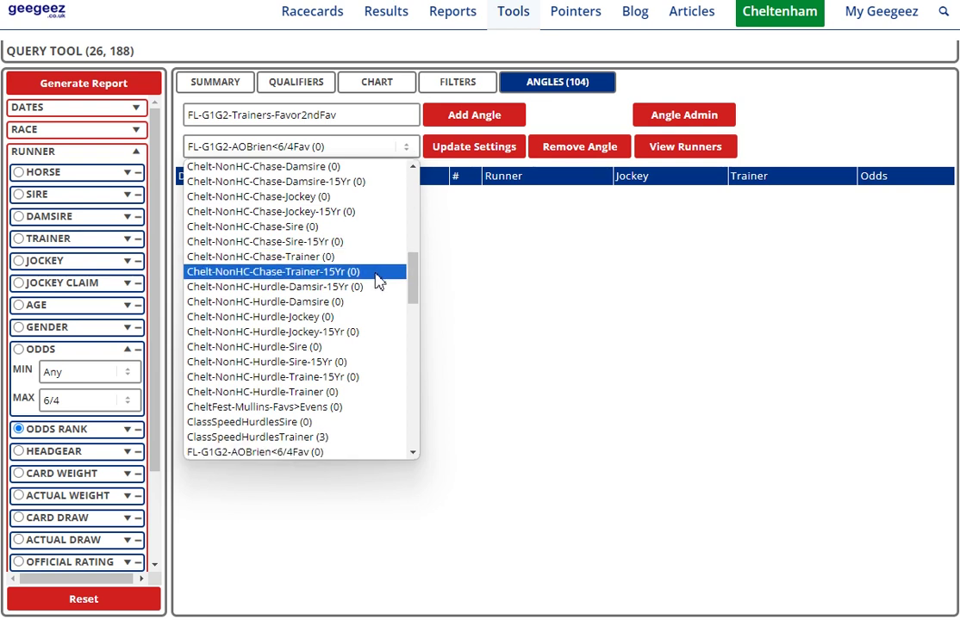
pyautogui.moveTo(412, 297); pyautogui.dragTo(411, 306)
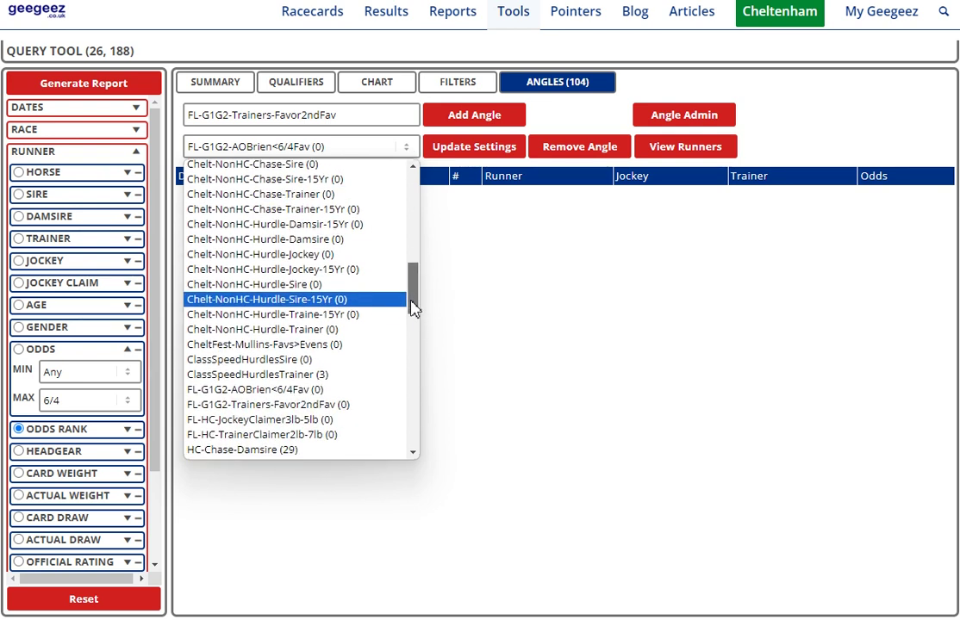
pyautogui.click(326, 403)
pyautogui.click(134, 95)
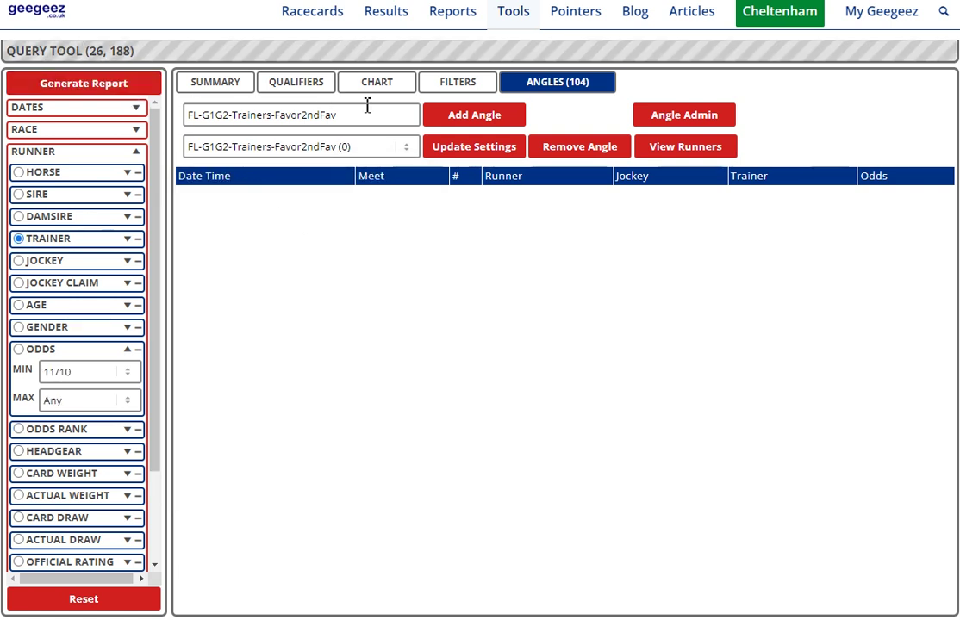
# Examine the filters and full trainer list of the loaded trainers angle, and view its summary
pyautogui.click(454, 91)
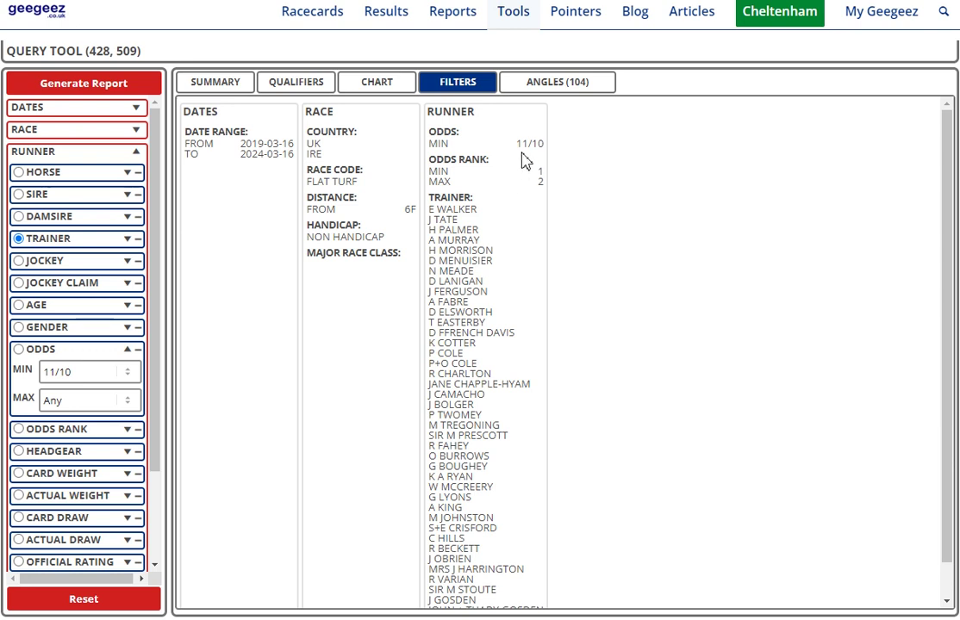
pyautogui.scroll(-1, 473, 362)
pyautogui.scroll(1, 473, 362)
pyautogui.scroll(-1, 473, 362)
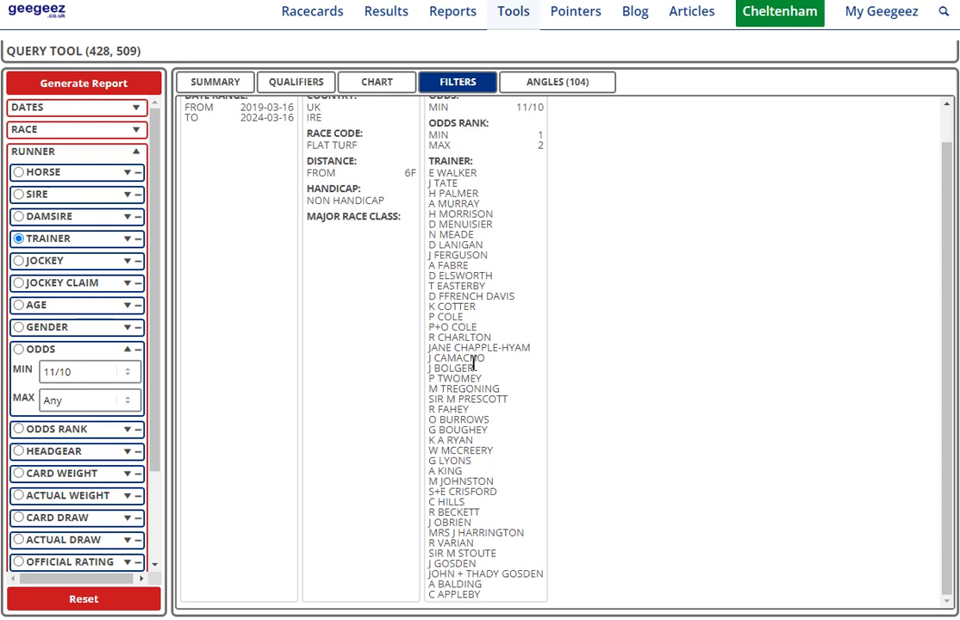
pyautogui.scroll(1, 478, 357)
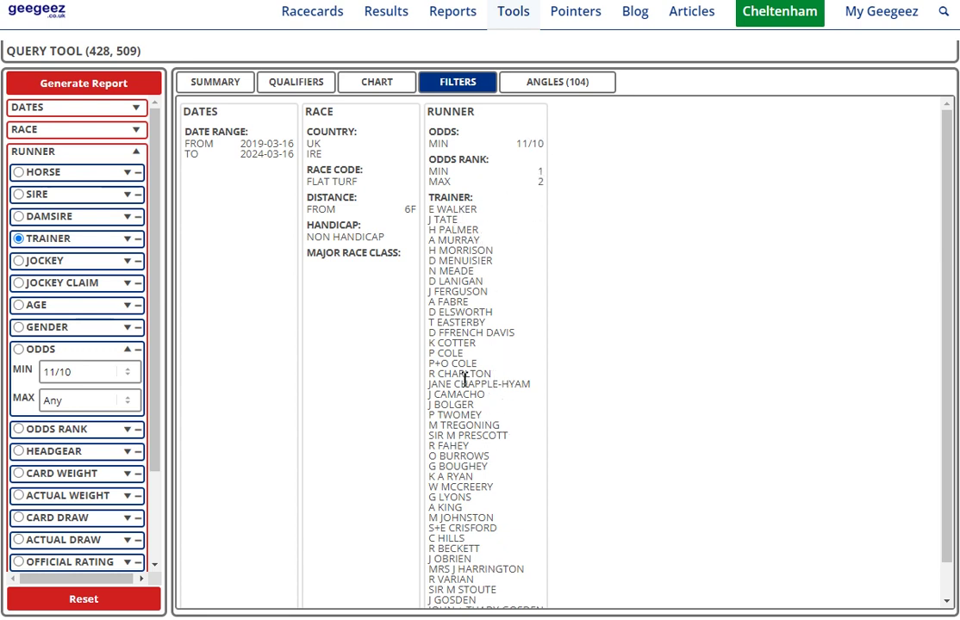
pyautogui.scroll(-1, 462, 371)
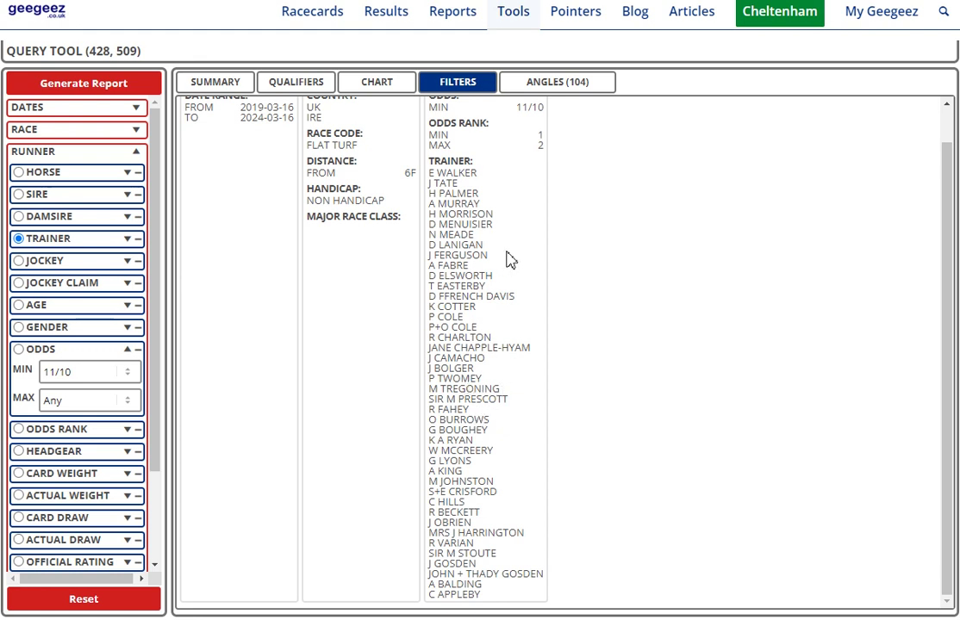
pyautogui.scroll(1, 534, 388)
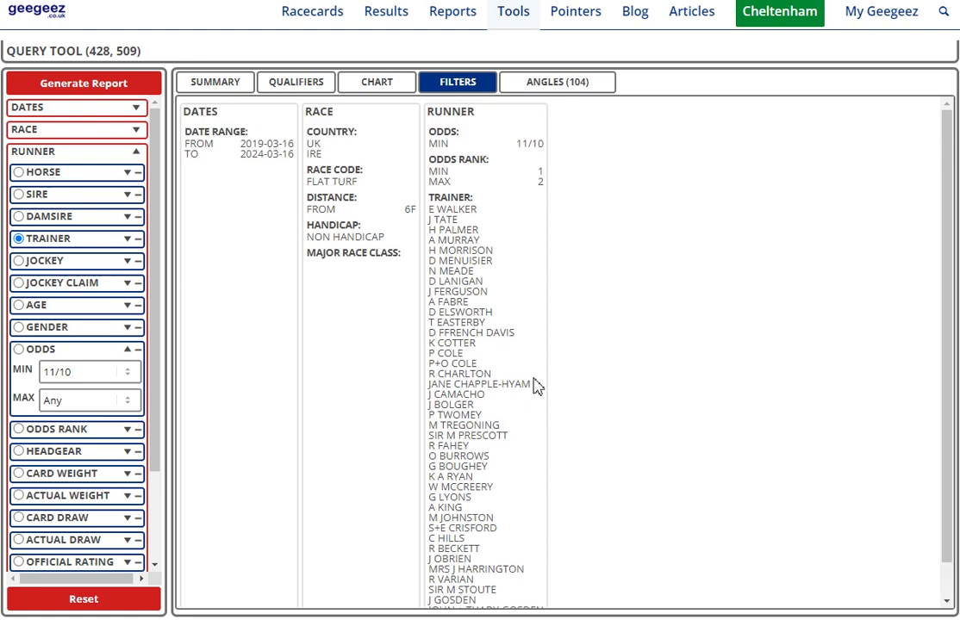
pyautogui.scroll(-1, 491, 284)
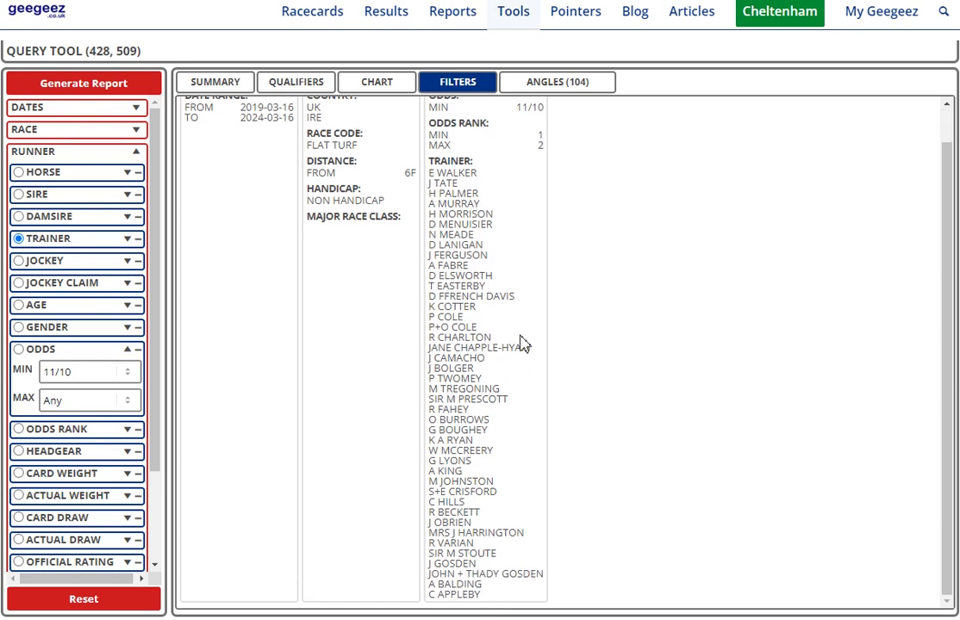
pyautogui.scroll(1, 528, 302)
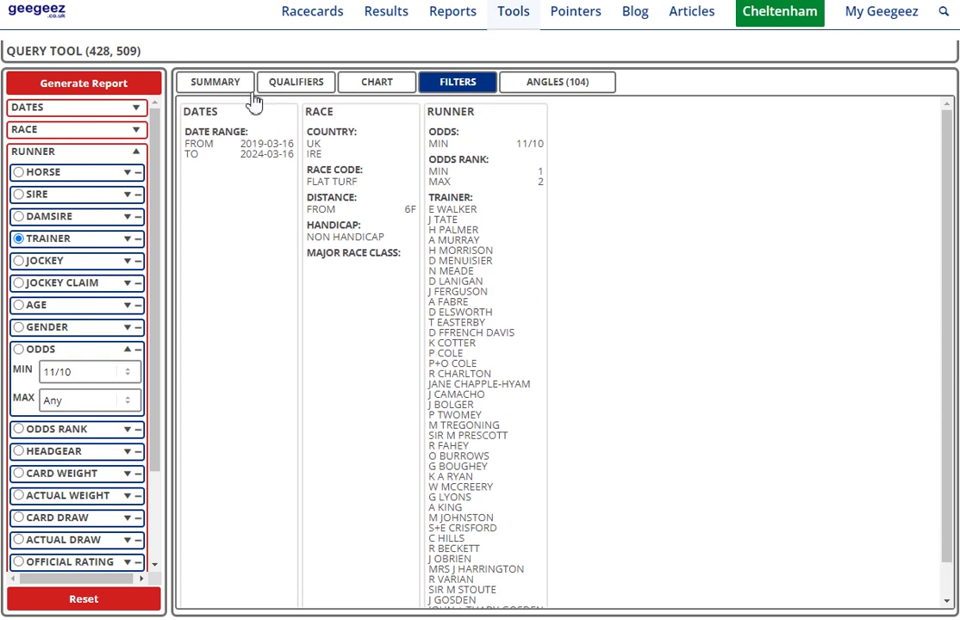
pyautogui.click(220, 83)
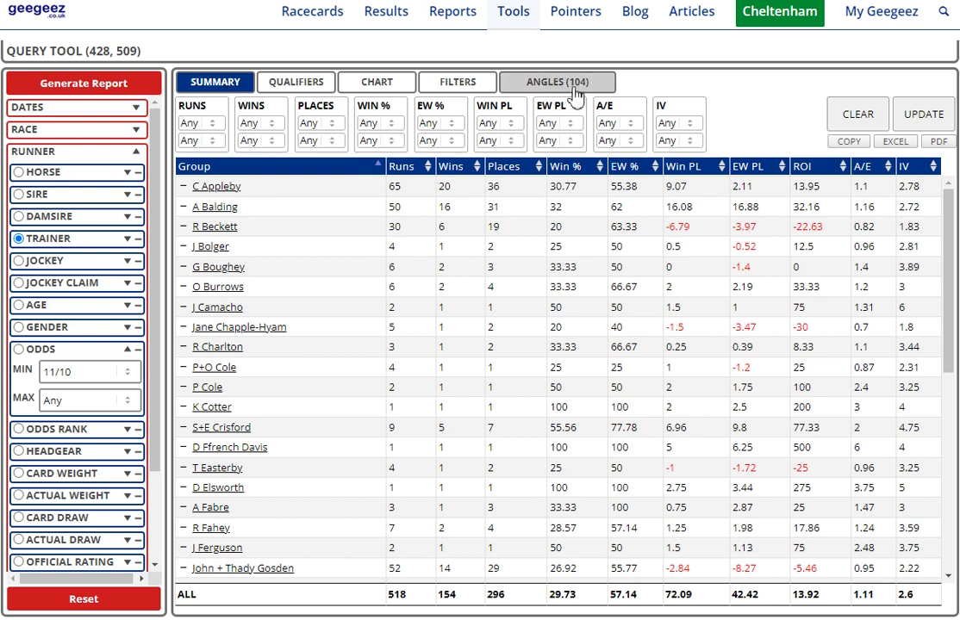
# Look through the list of saved angles around the FL-G1G2 entries, keeping FL-G1G2-Trainers-Favor2ndFav selected
pyautogui.click(509, 82)
pyautogui.click(408, 148)
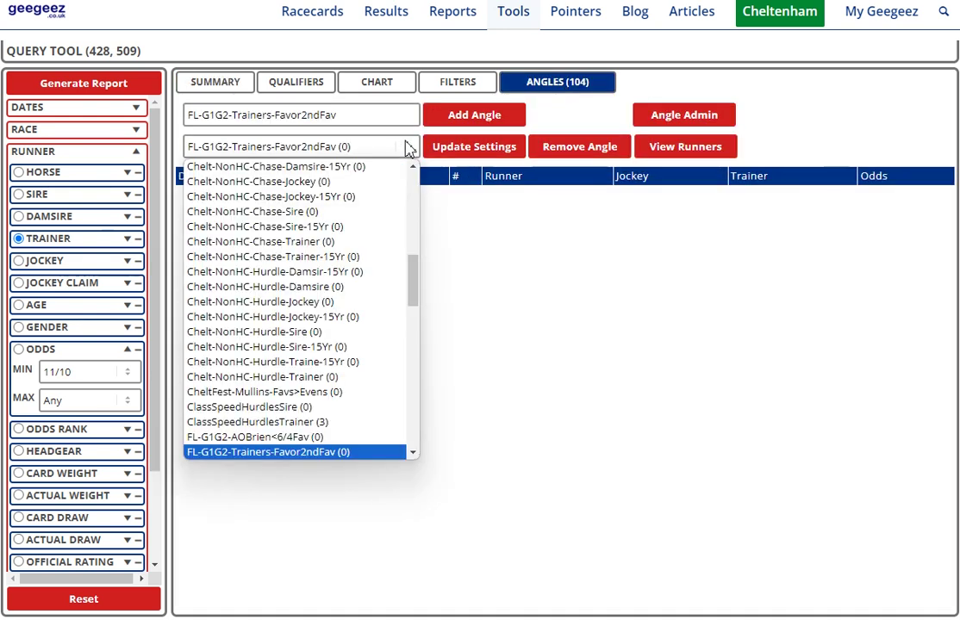
pyautogui.click(409, 148)
pyautogui.click(408, 149)
pyautogui.scroll(-2, 415, 268)
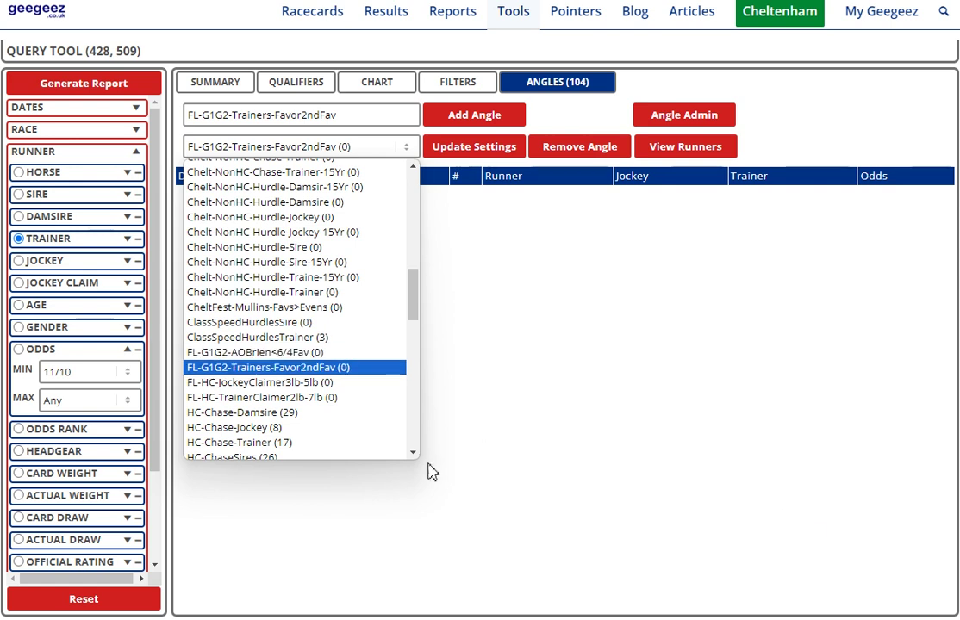
pyautogui.scroll(-1, 345, 371)
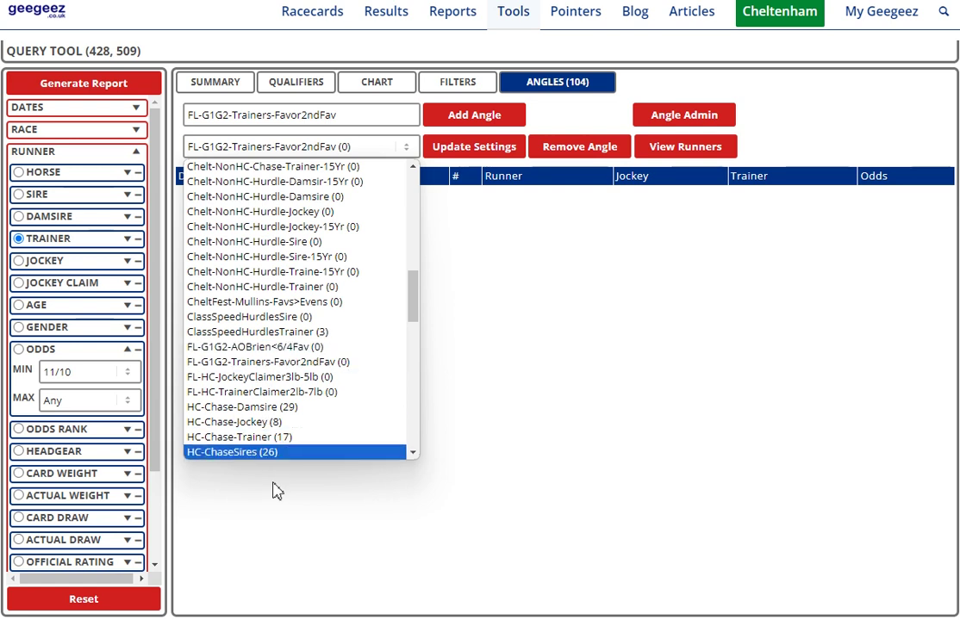
pyautogui.click(622, 541)
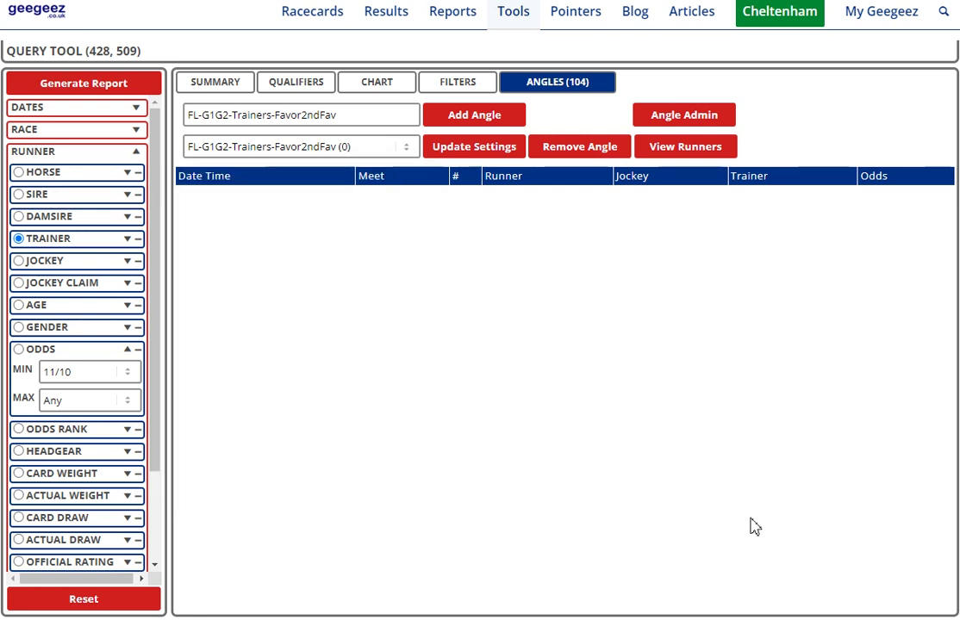